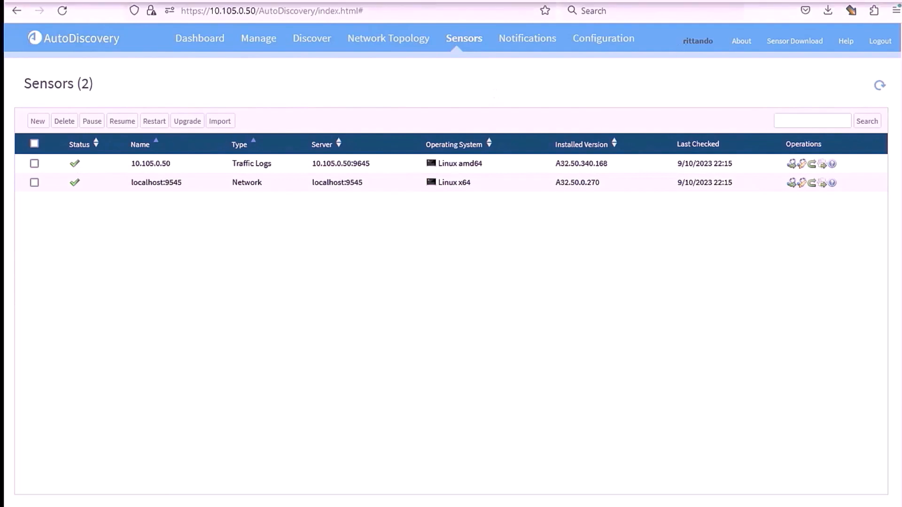
Switch from the AutoDiscovery Sensors page to the Cisco APIC dashboard browser tab.
click(693, 2)
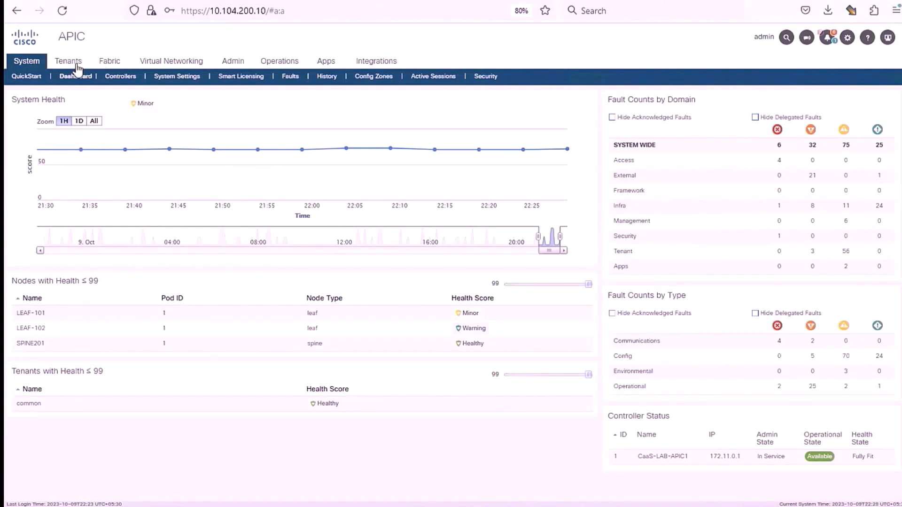
Review the access-policy NetFlow exporters GBT-CC-Priv, GBT-CC-Public and GBT-UC.
click(110, 61)
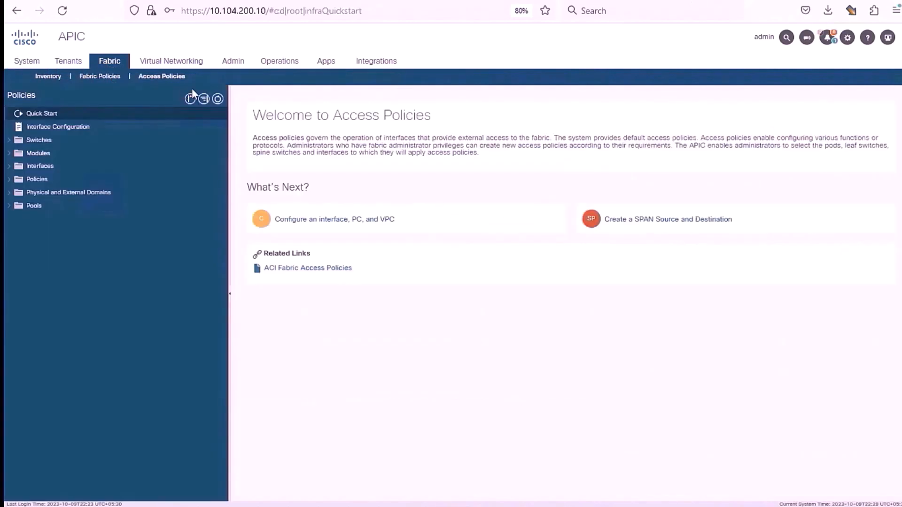
click(10, 167)
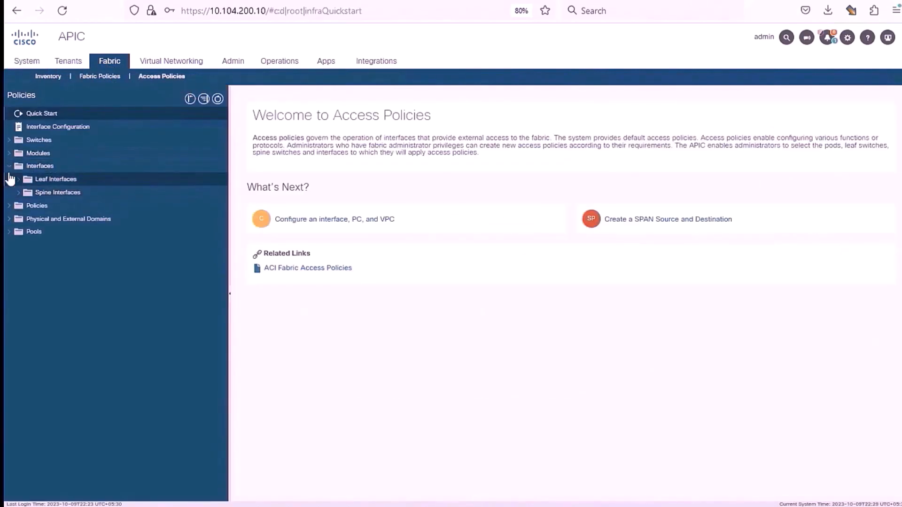
click(9, 169)
click(9, 182)
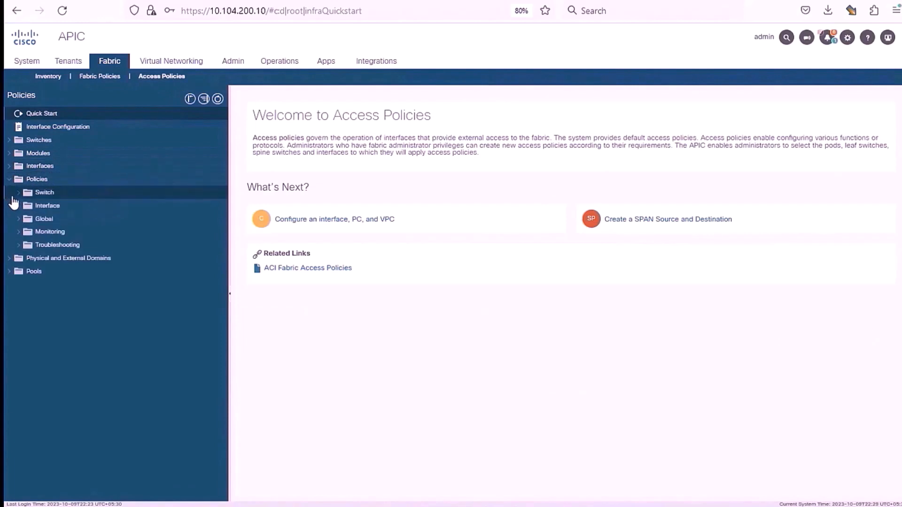
click(18, 207)
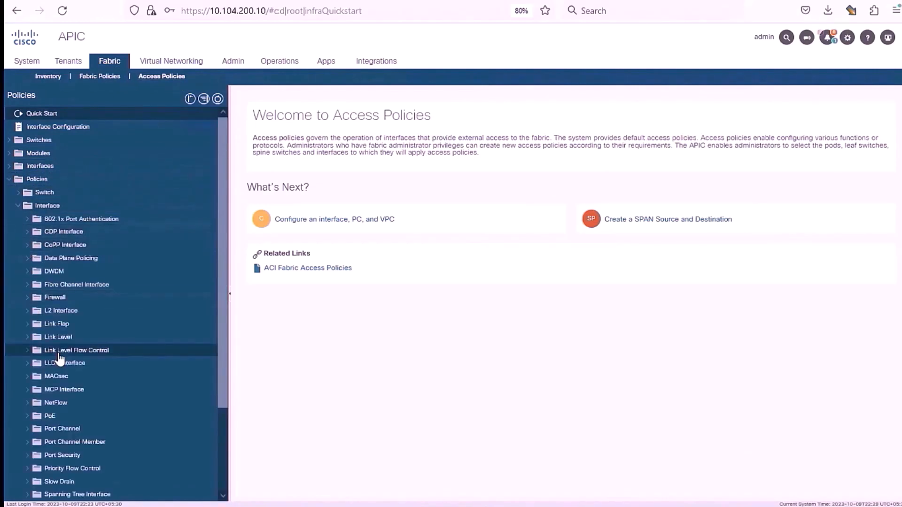
scroll(35, 350, down, 1)
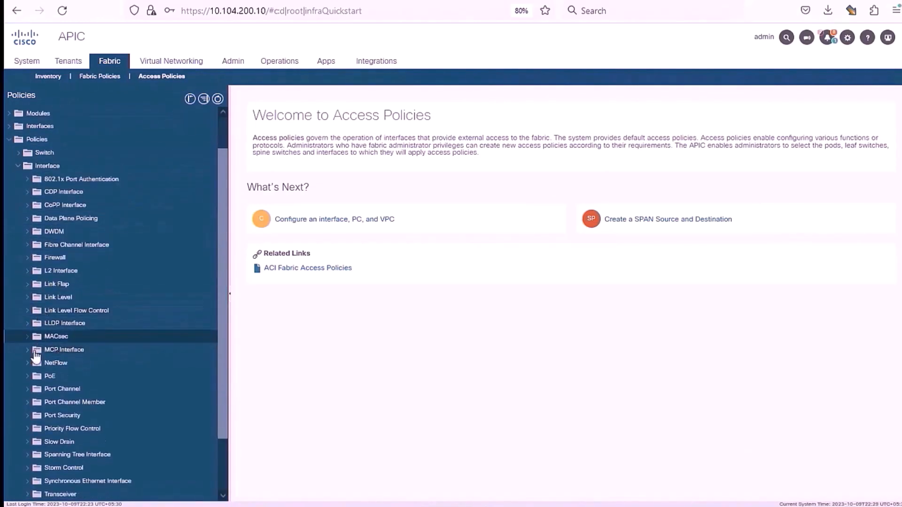
click(28, 363)
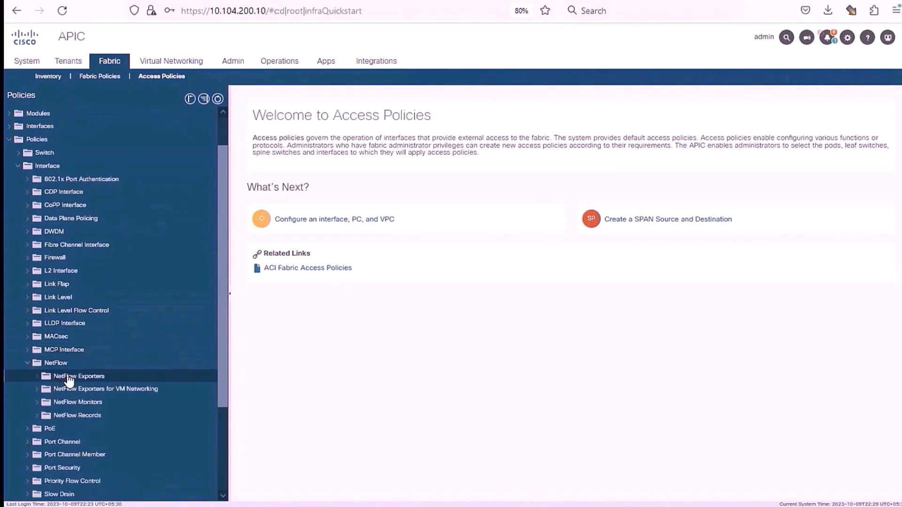
click(64, 376)
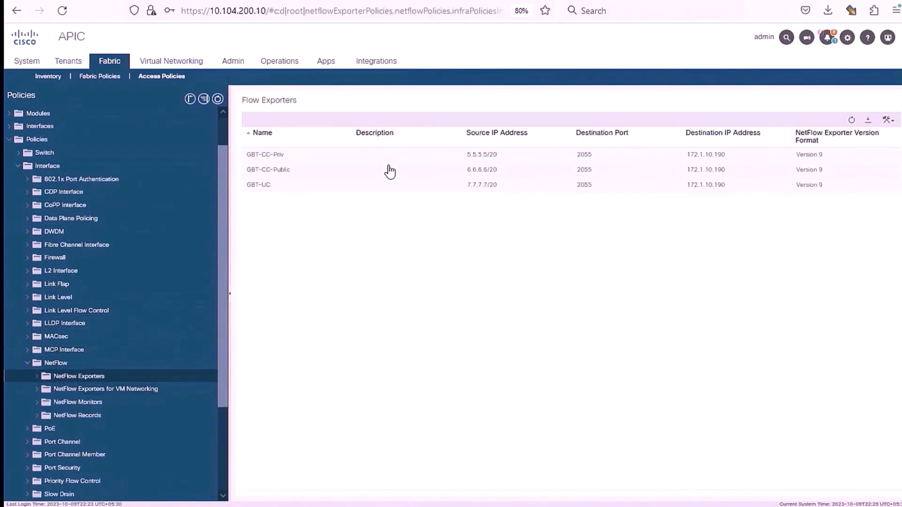
click(371, 159)
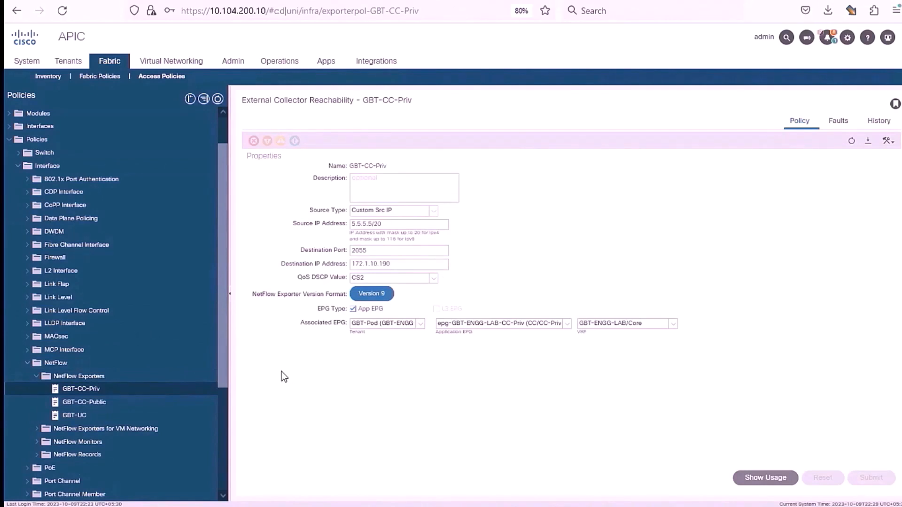
click(104, 403)
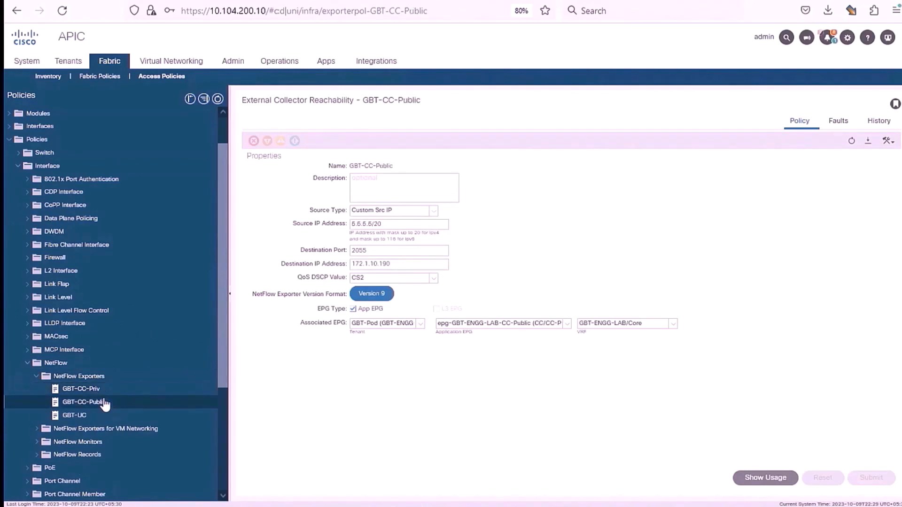
click(81, 415)
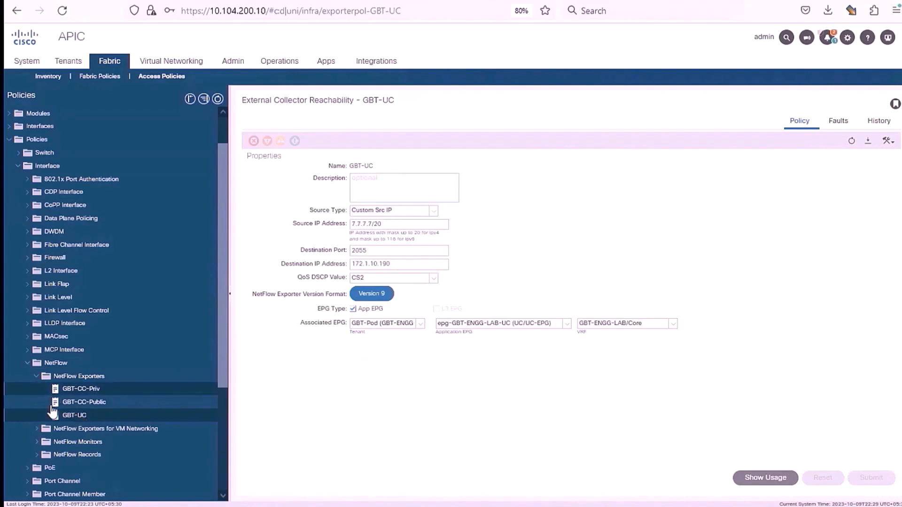
Review the GBT-NetFlow and GBT-NetFlow-2 monitors and the custom-flow-record flow record.
click(37, 443)
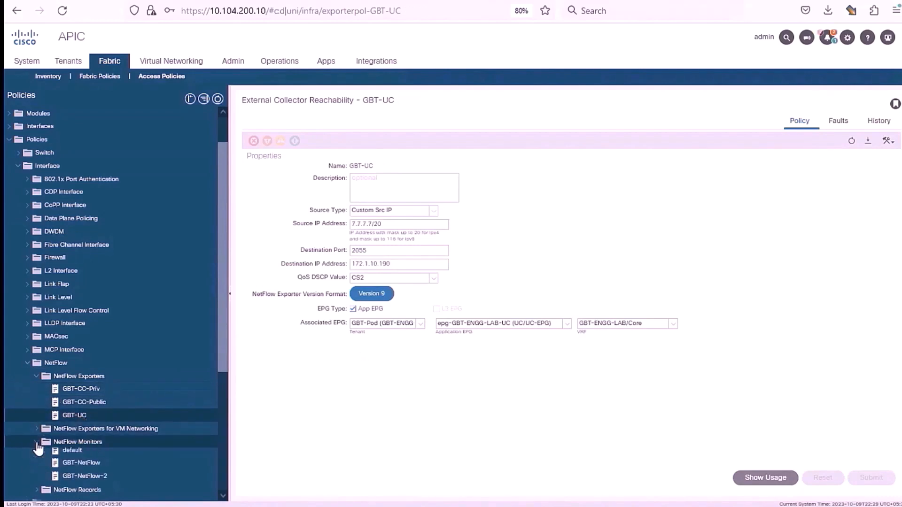
click(75, 469)
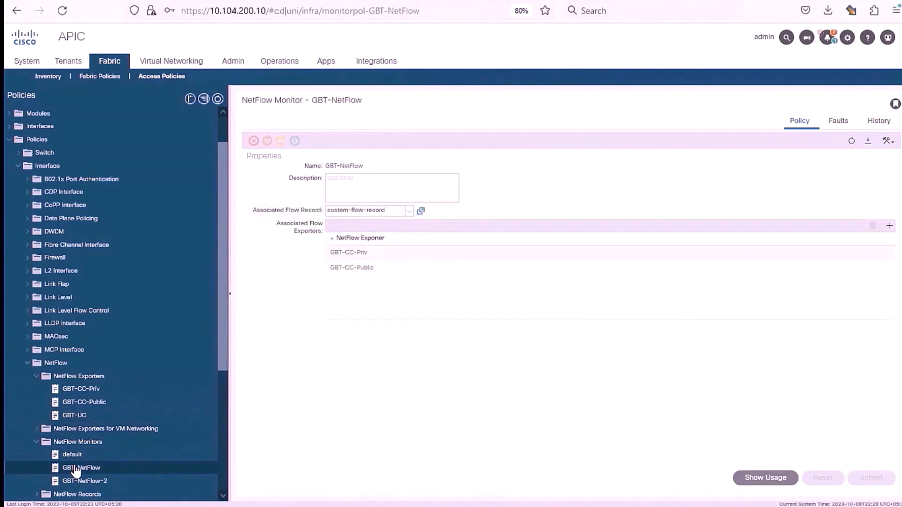
scroll(52, 458, down, 1)
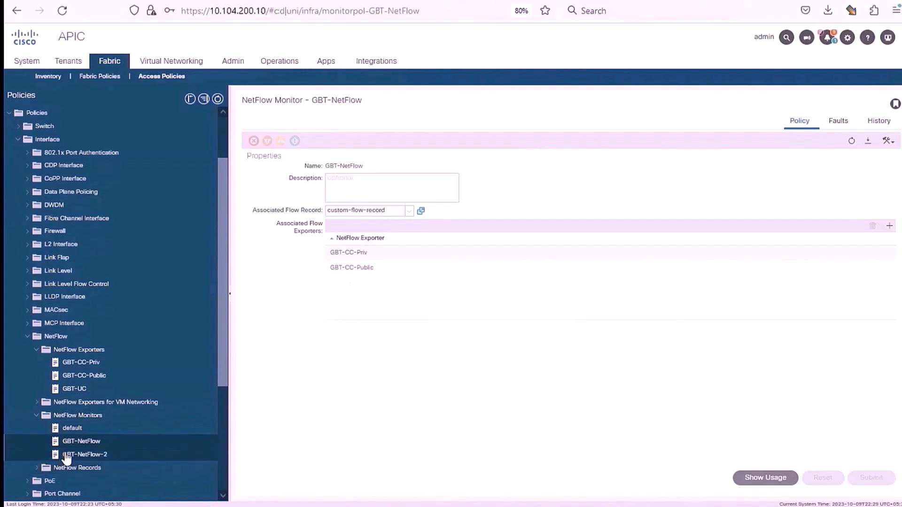
click(66, 456)
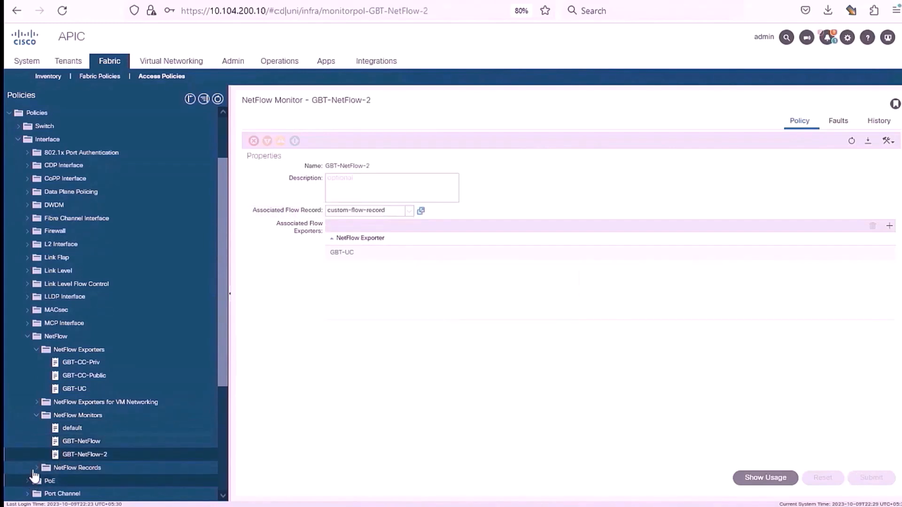
click(36, 468)
scroll(94, 437, down, 3)
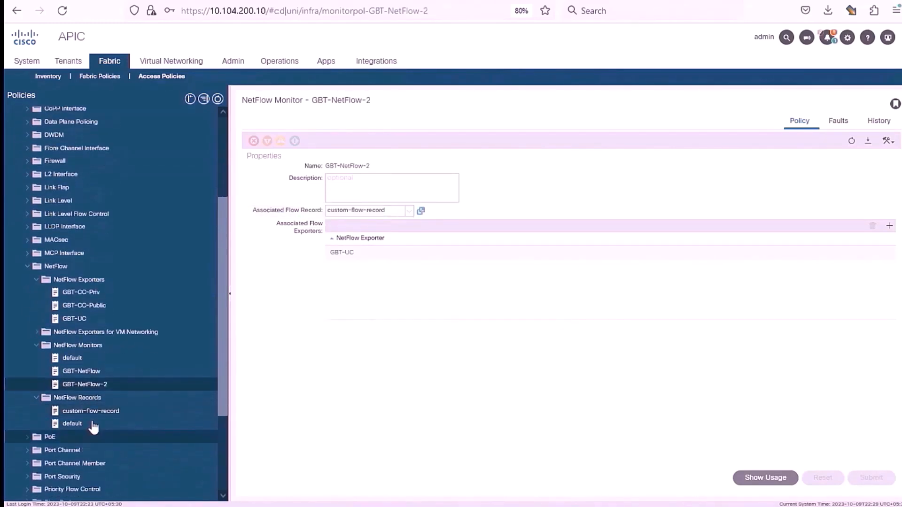
click(95, 415)
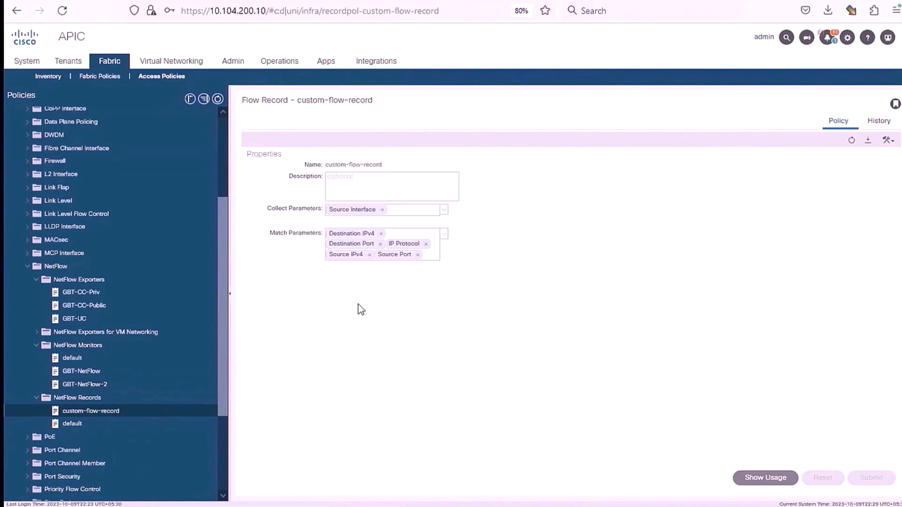
scroll(210, 326, up, 3)
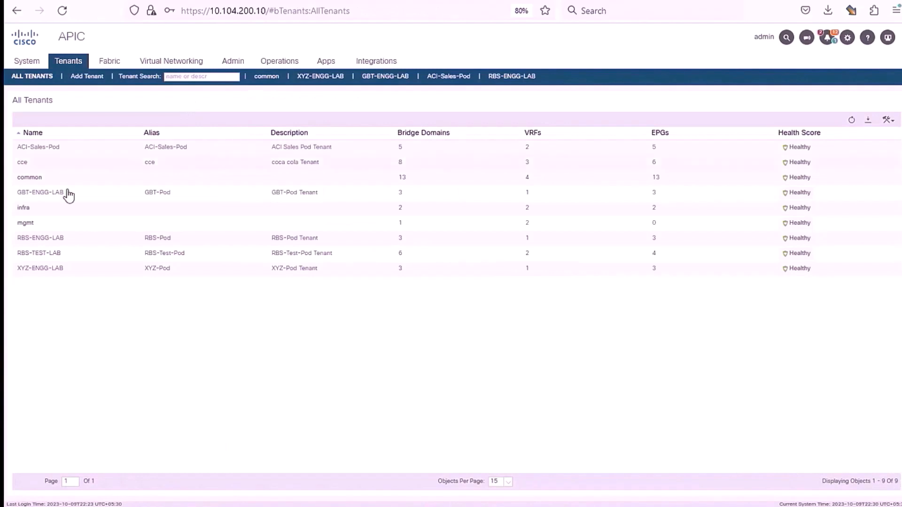
Open tenant GBT-ENGG-LAB and show epg-GBT-ENGG-LAB-CC-Priv's domains.
double_click(58, 194)
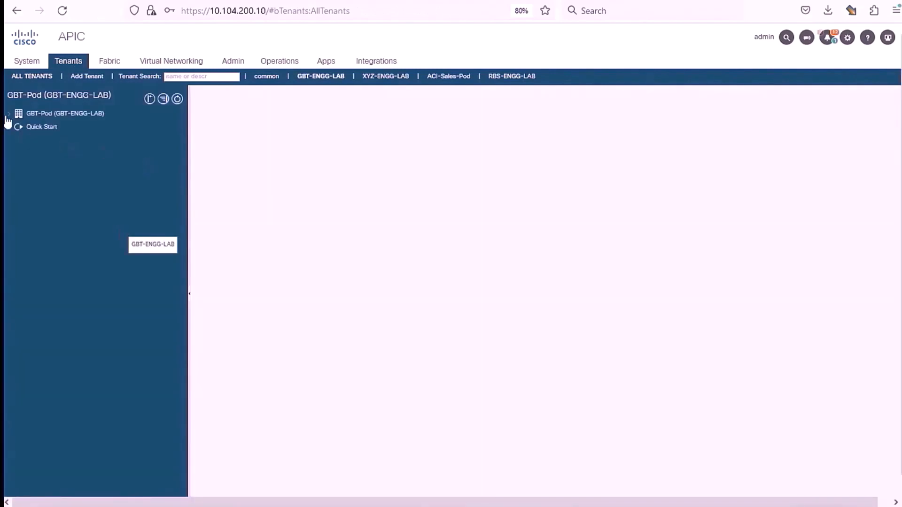
click(9, 114)
click(18, 128)
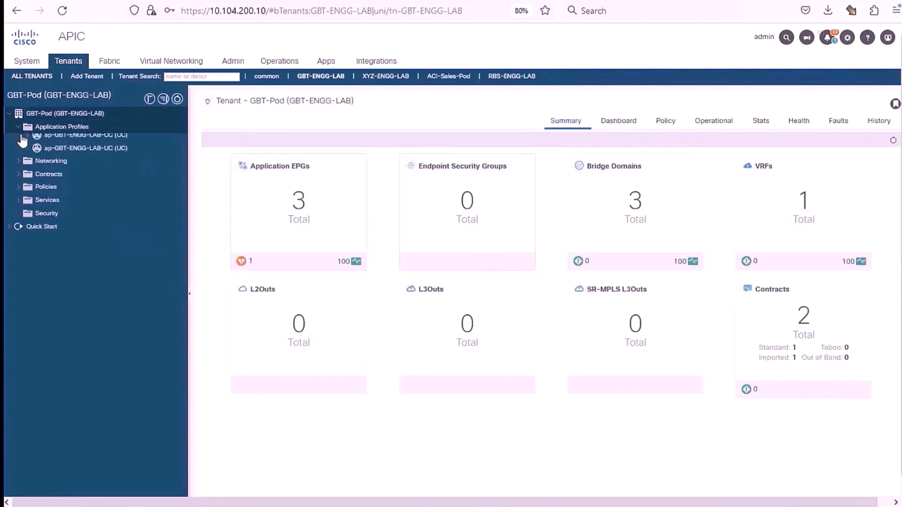
click(28, 141)
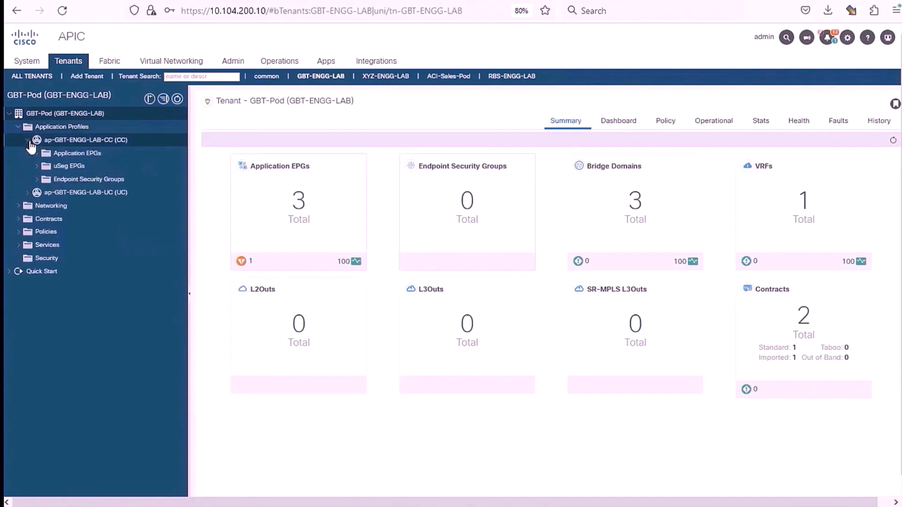
click(37, 154)
click(46, 166)
click(94, 179)
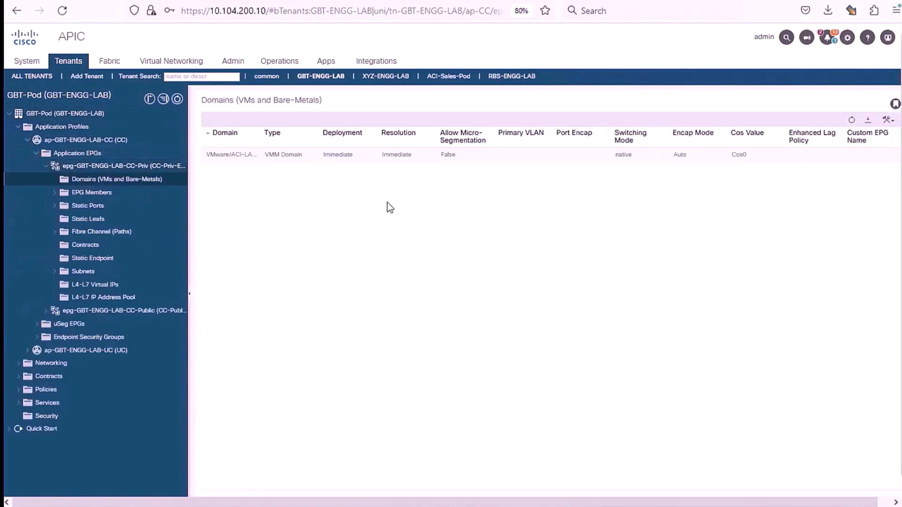
Inspect the VMware ACI-LAB-DVS domain's NetFlow setting, then cancel without saving.
click(472, 158)
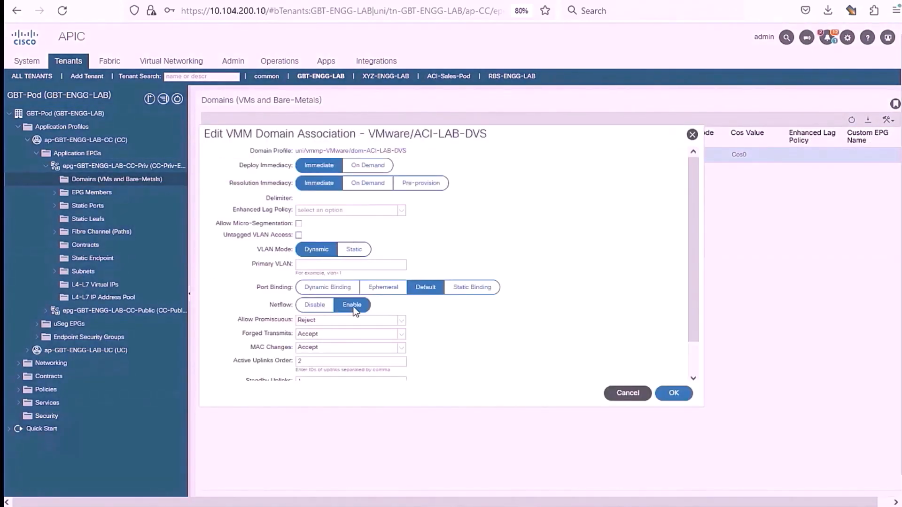
scroll(456, 348, down, 2)
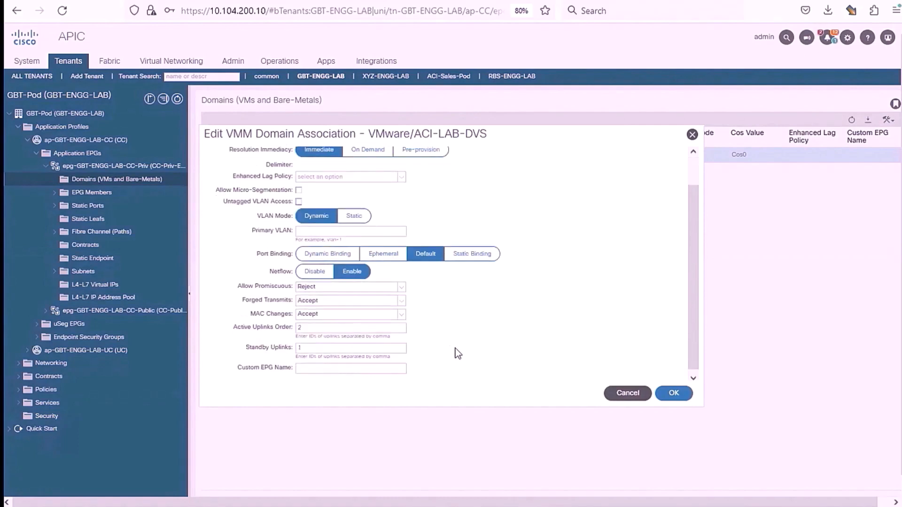
scroll(458, 354, up, 2)
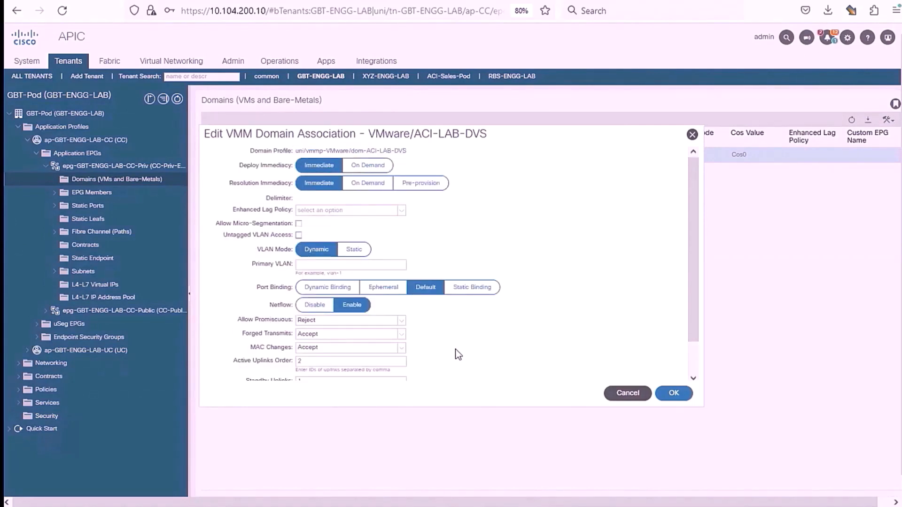
click(621, 391)
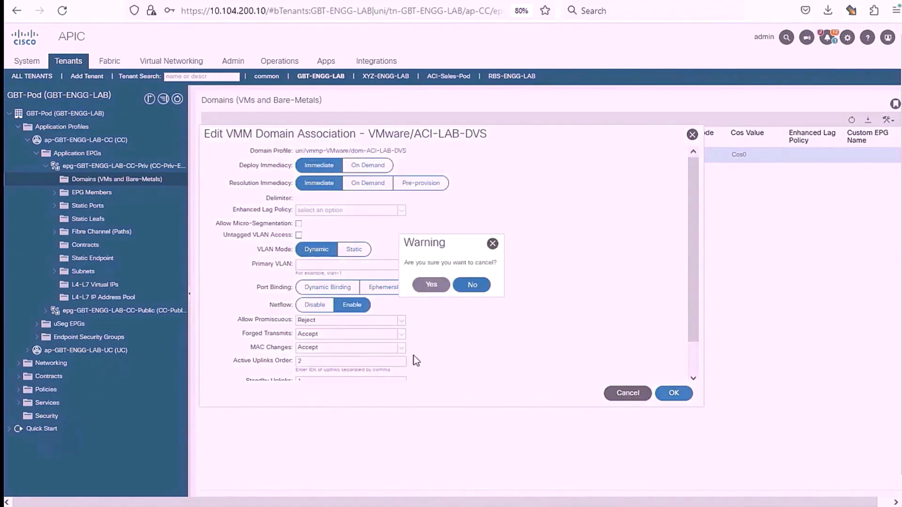
click(431, 285)
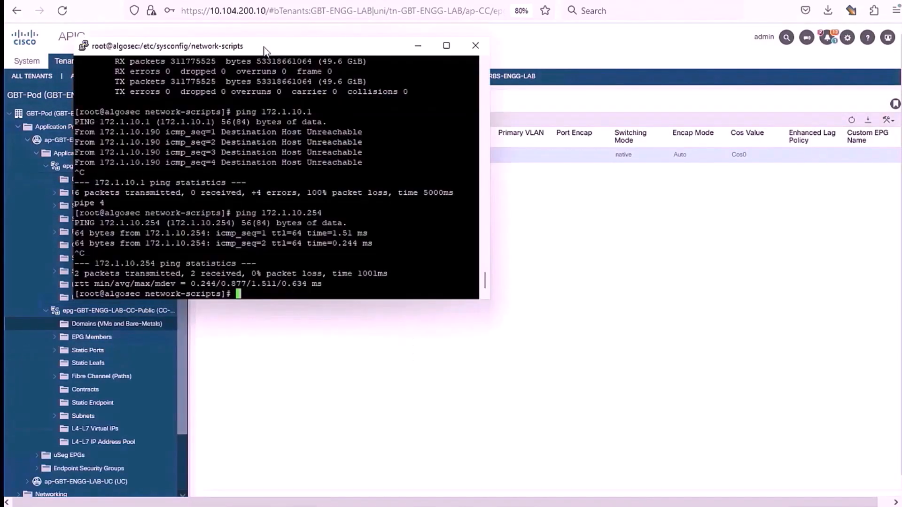
Open a new PuTTY SSH session to 10.104.200.2 and log in as admin.
right_click(264, 47)
click(296, 184)
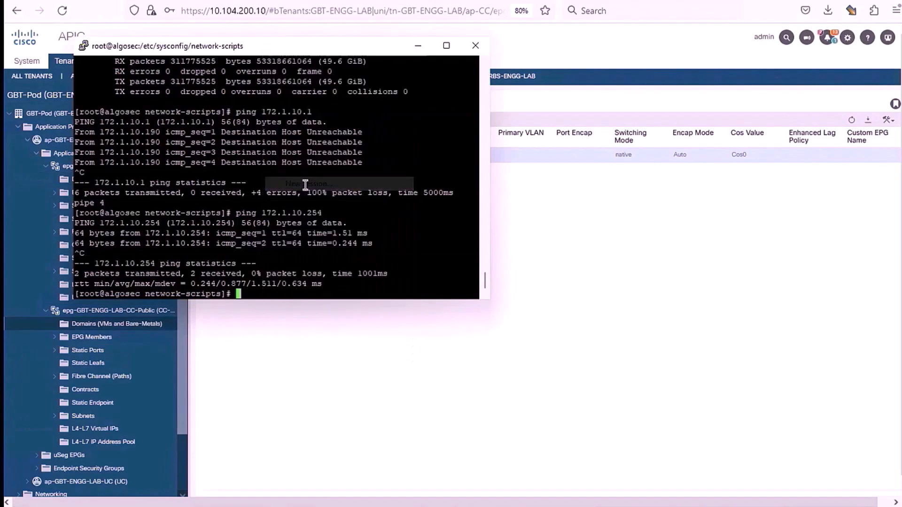
text(10.10)
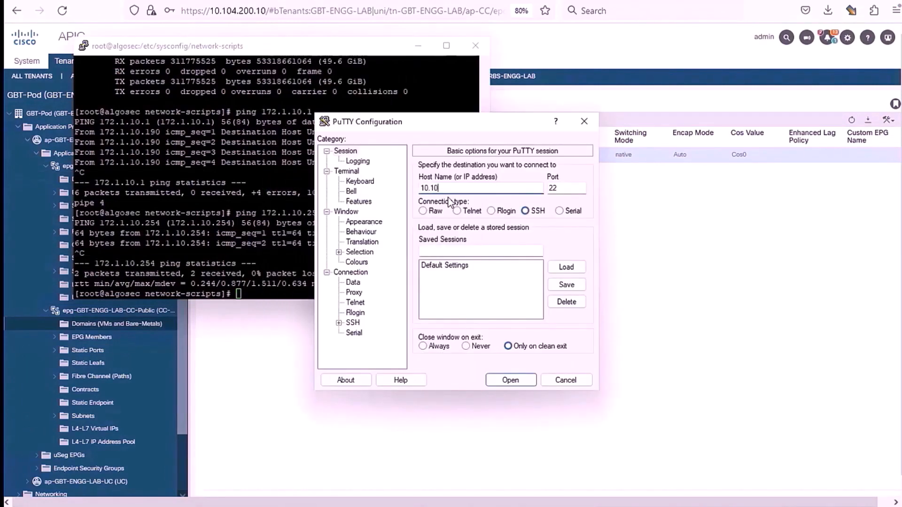
text(4.200.2)
key(Return)
text(admin)
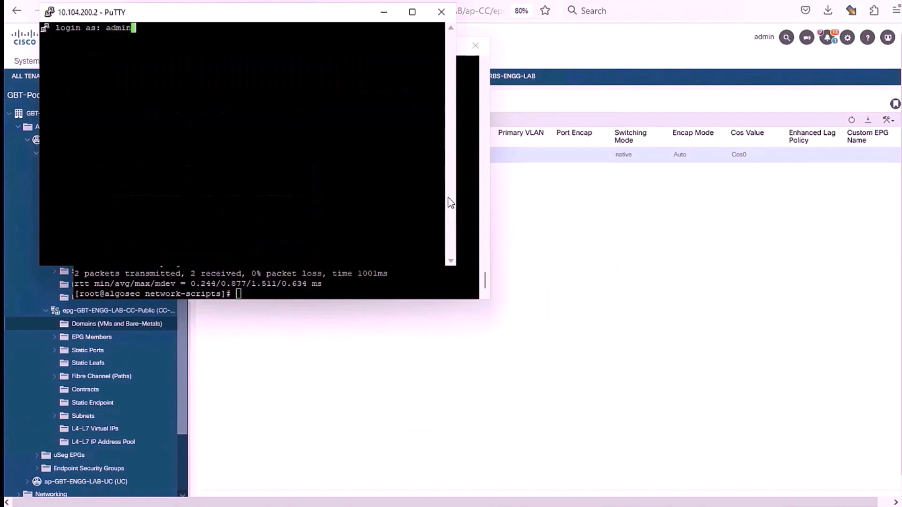
key(Return)
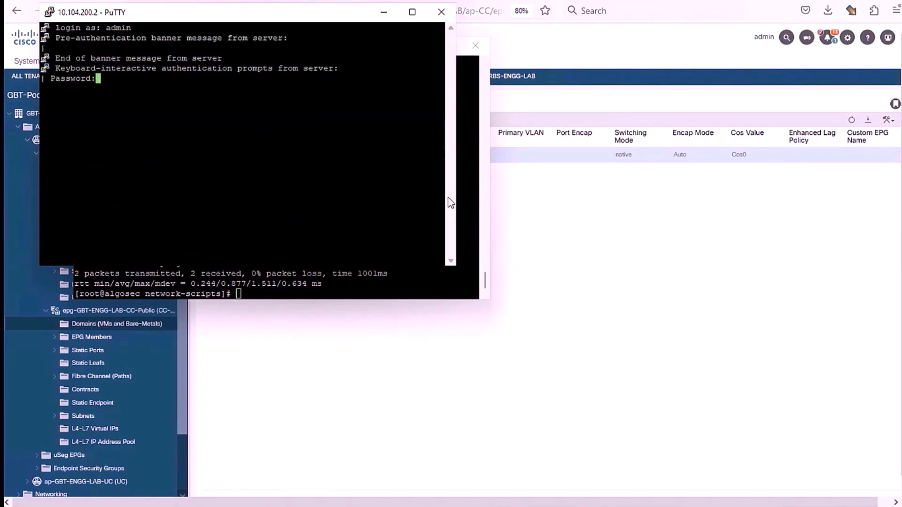
key(Return)
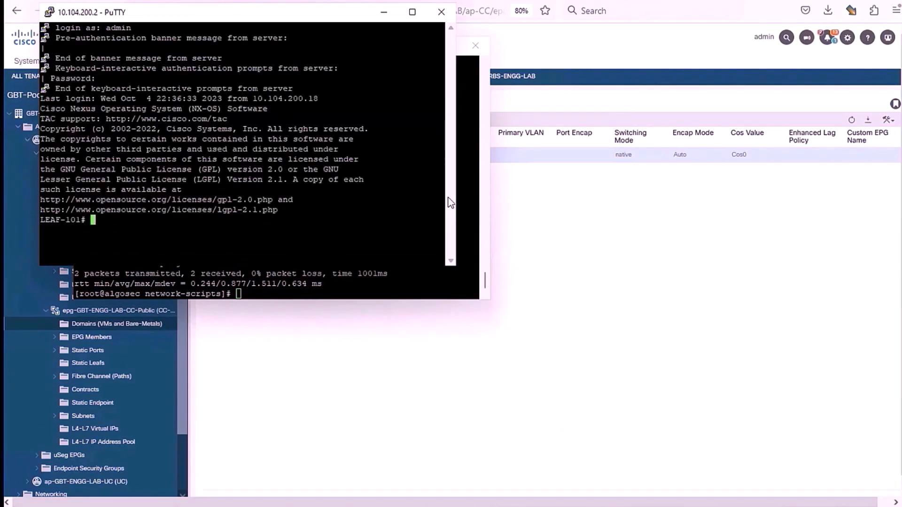
key(Return)
key(Return)
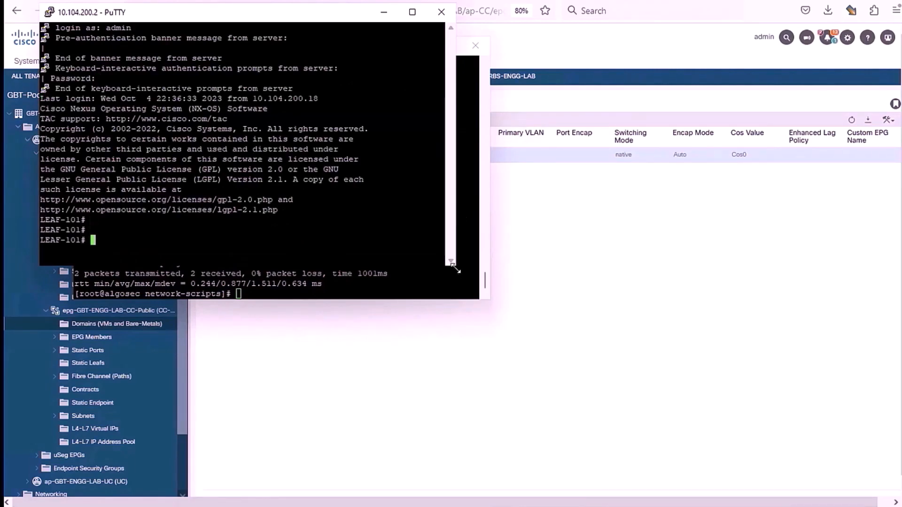
Enlarge the terminal window and run show flow exporter on LEAF-101.
drag(456, 269, 643, 427)
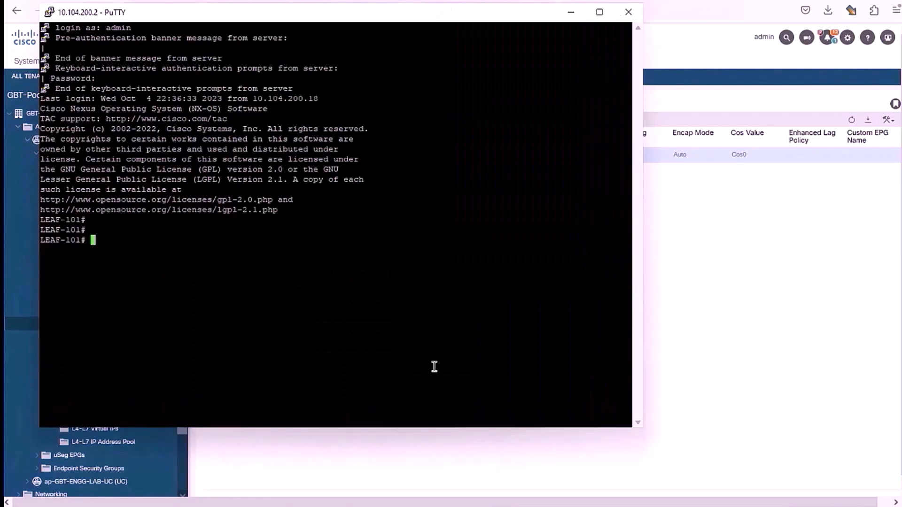
text(show net)
key(BackSpace)
key(BackSpace)
key(BackSpace)
text(flow exporter)
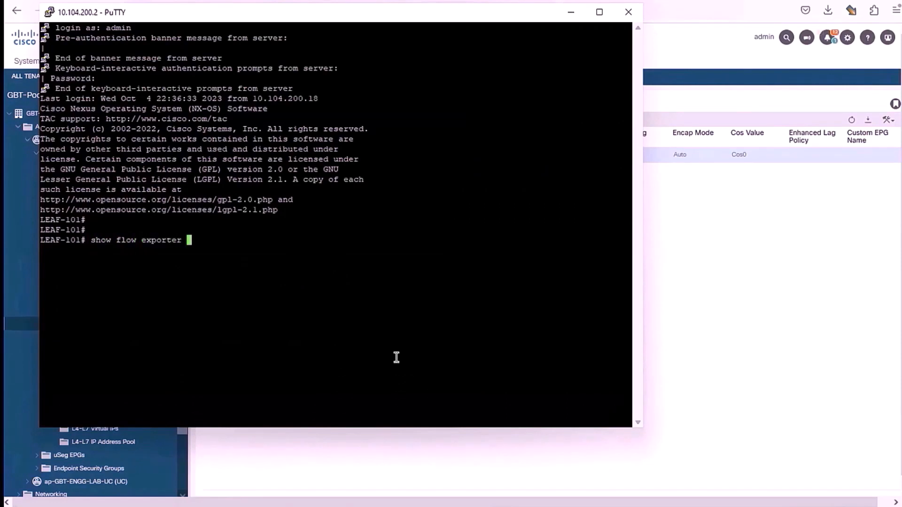
key(Return)
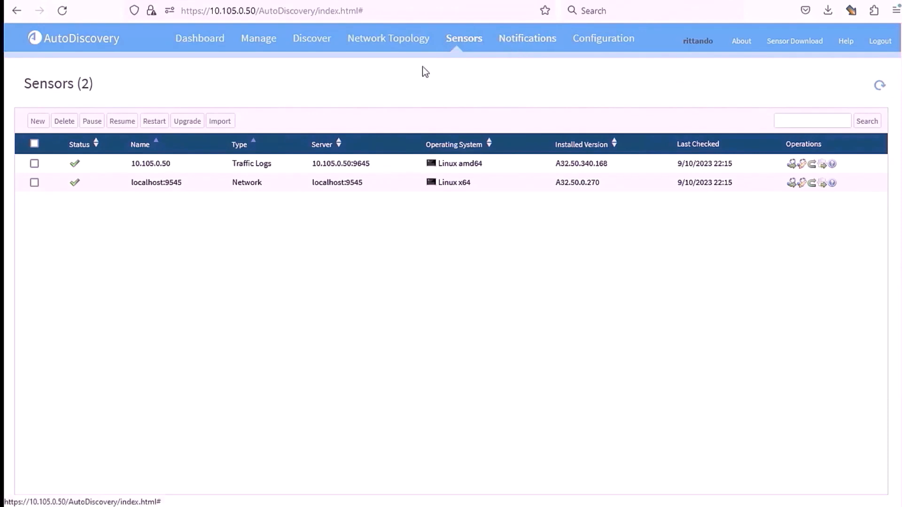
Load the Network Topology map and zoom in to locate node 178.215.142.109.
click(404, 49)
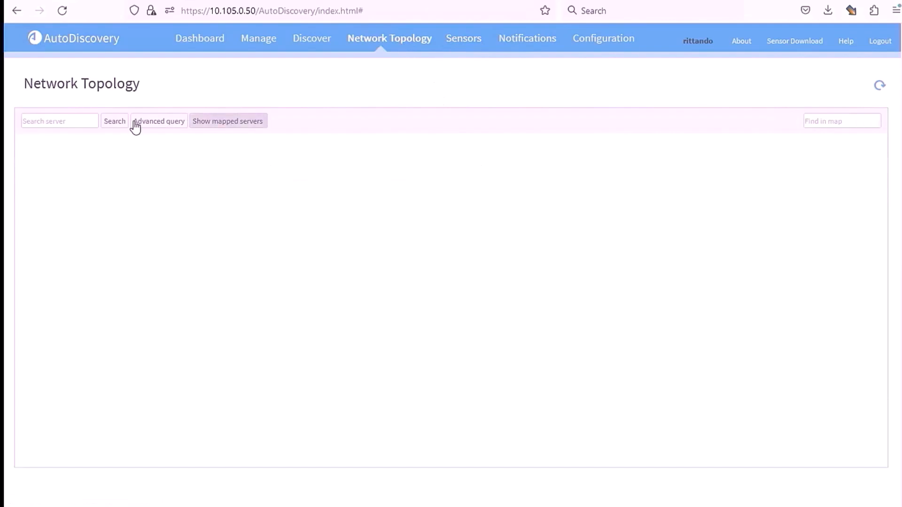
click(121, 123)
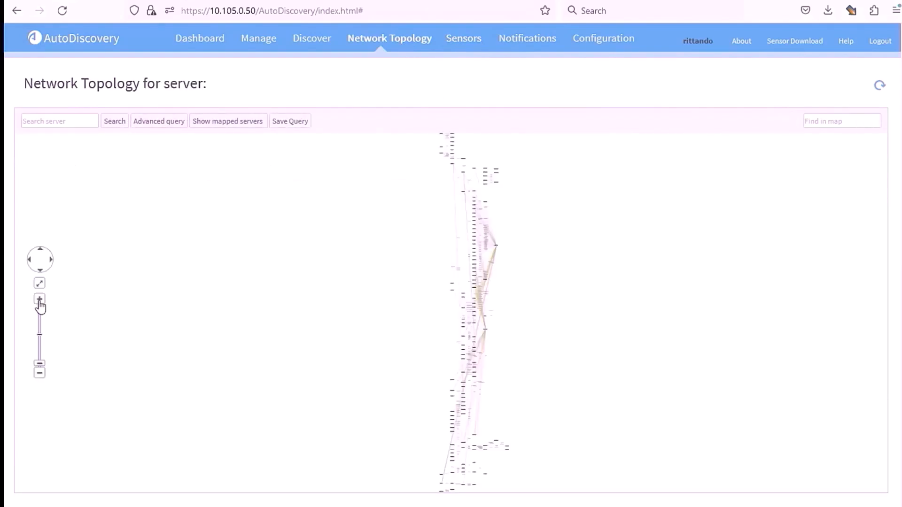
click(40, 299)
click(40, 299)
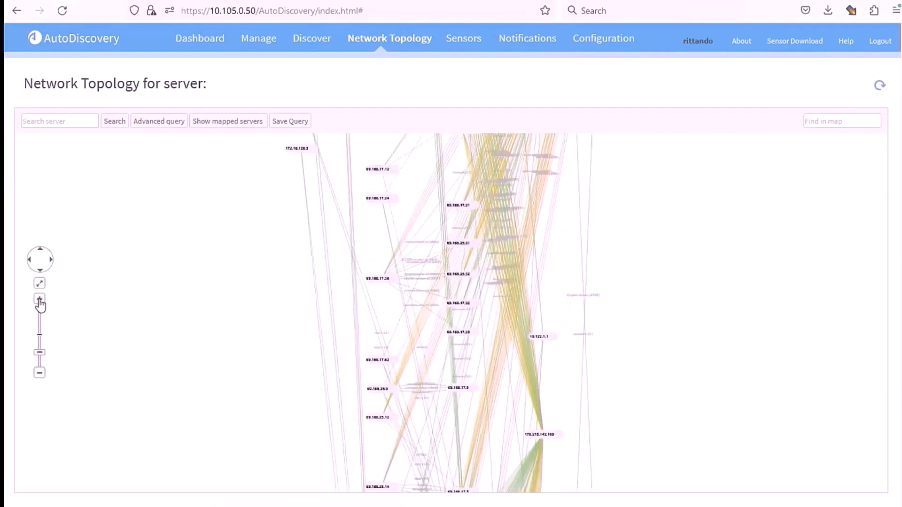
click(237, 312)
drag(134, 304, 121, 300)
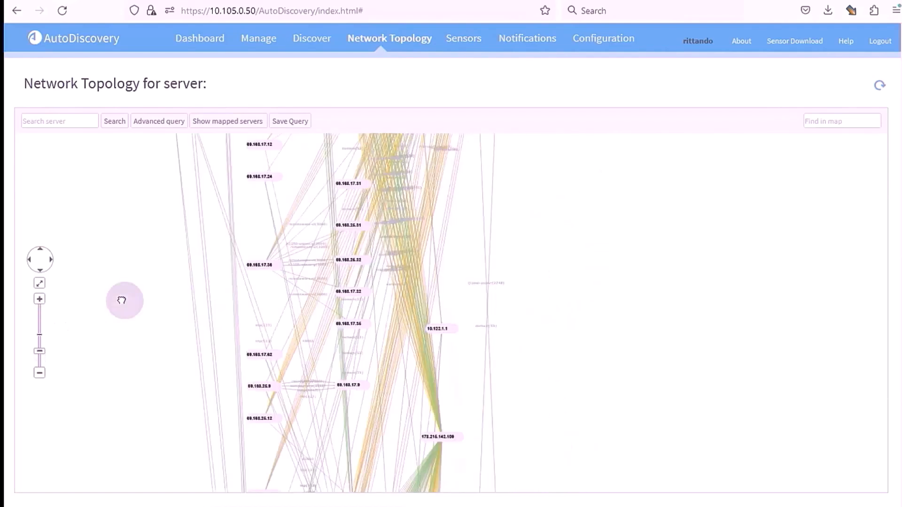
click(40, 299)
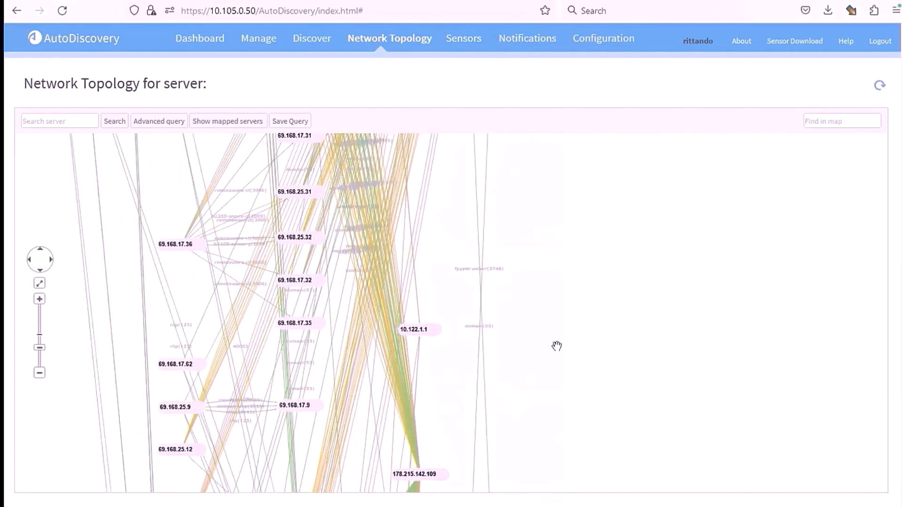
click(557, 346)
drag(630, 301, 650, 266)
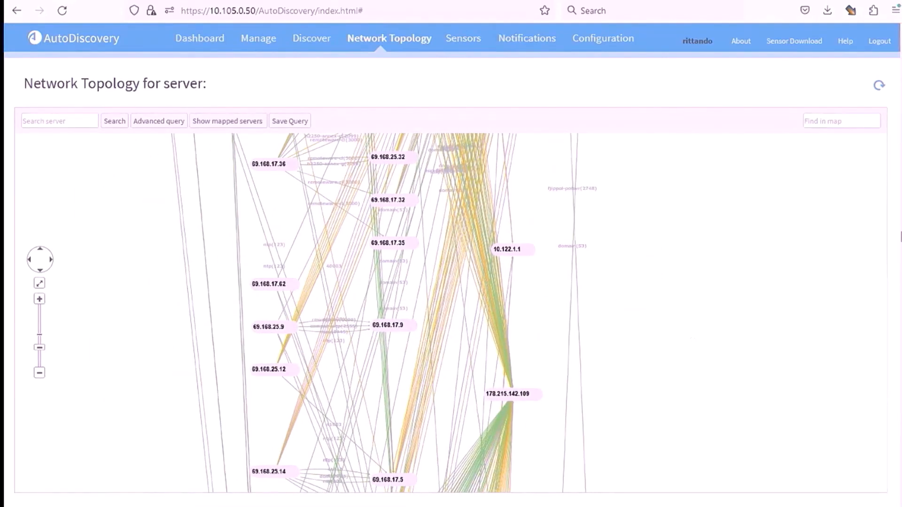
drag(765, 312, 778, 138)
Show the topology of server 178.215.142.109 and zoom into its graph.
right_click(521, 228)
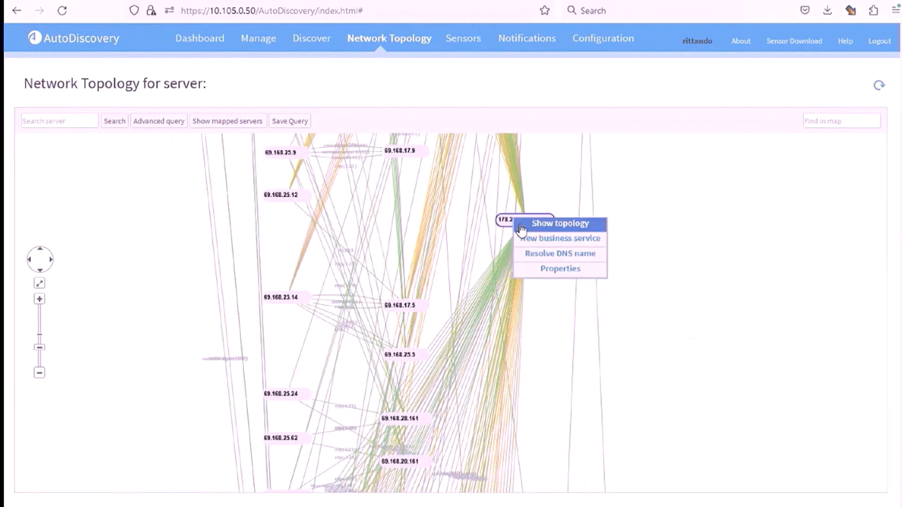
click(544, 227)
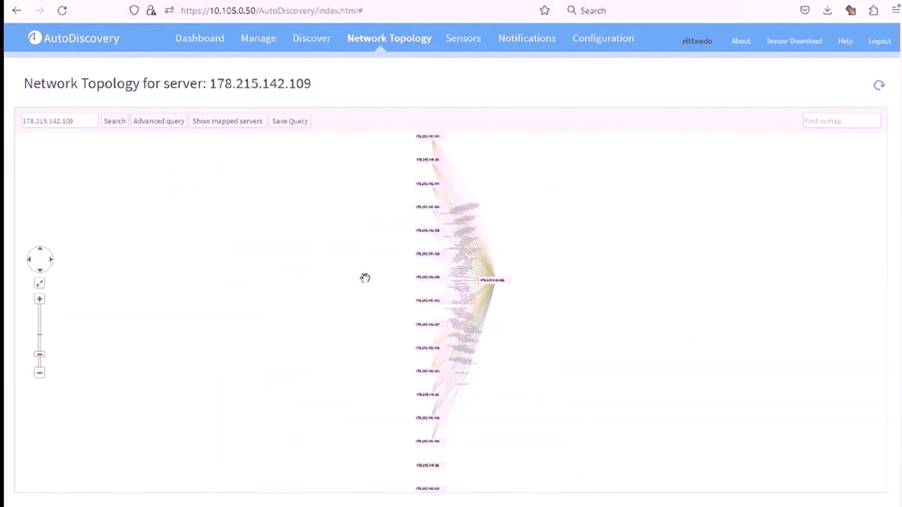
click(45, 304)
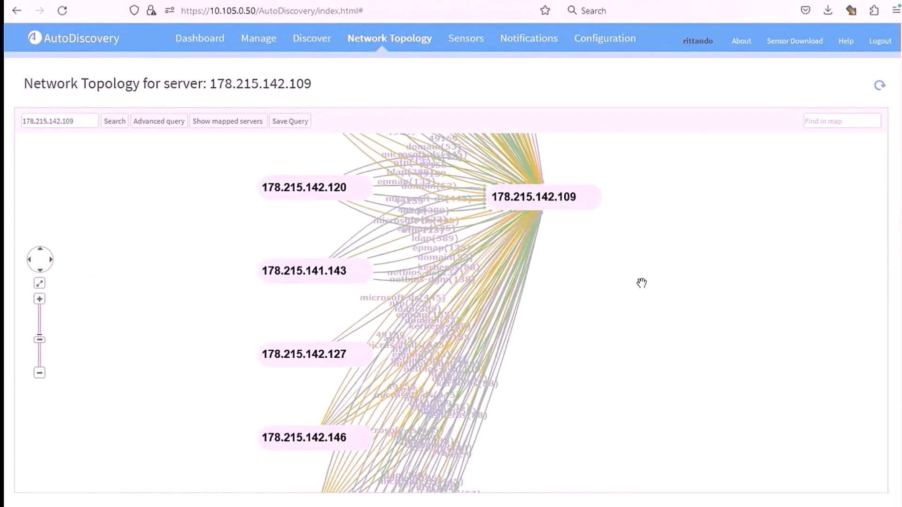
drag(641, 284, 644, 396)
Open the Discover > New Business Services list.
mouse_move(320, 39)
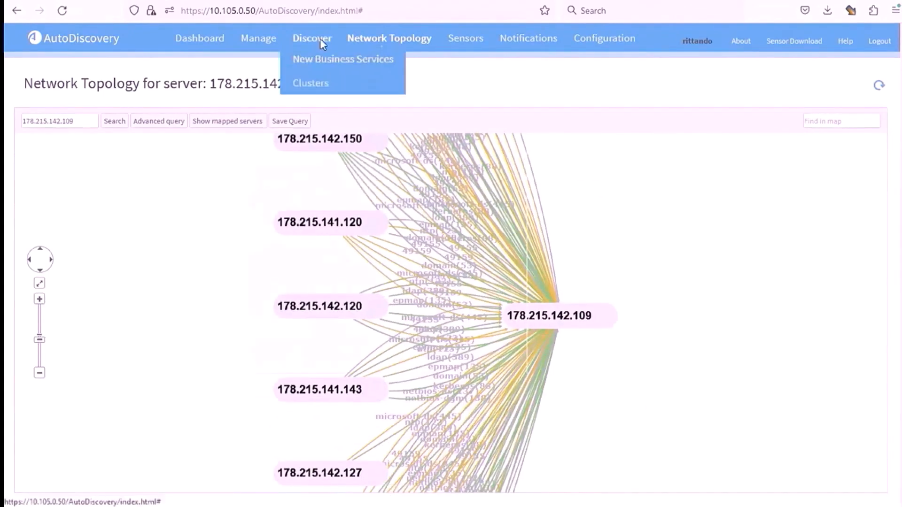
click(322, 59)
mouse_move(374, 125)
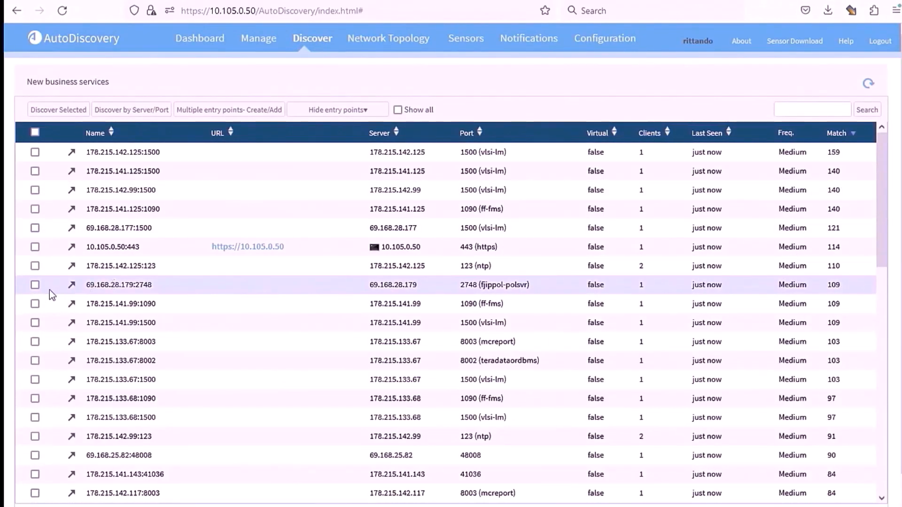
Check services such as 178.215.142.125:123, 69.168.28.179:2748, 178.215.141.99:1090 and 69.168.25.82:1433.
click(36, 266)
click(35, 285)
click(35, 304)
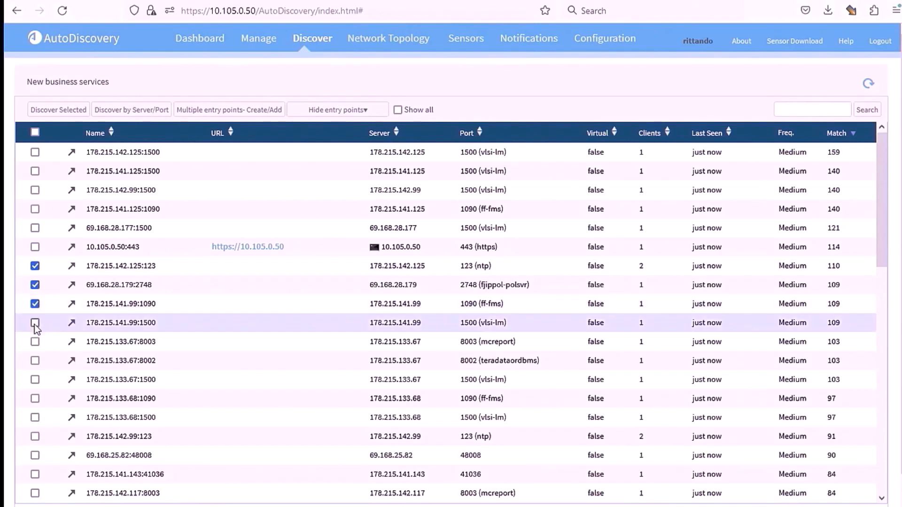
click(34, 323)
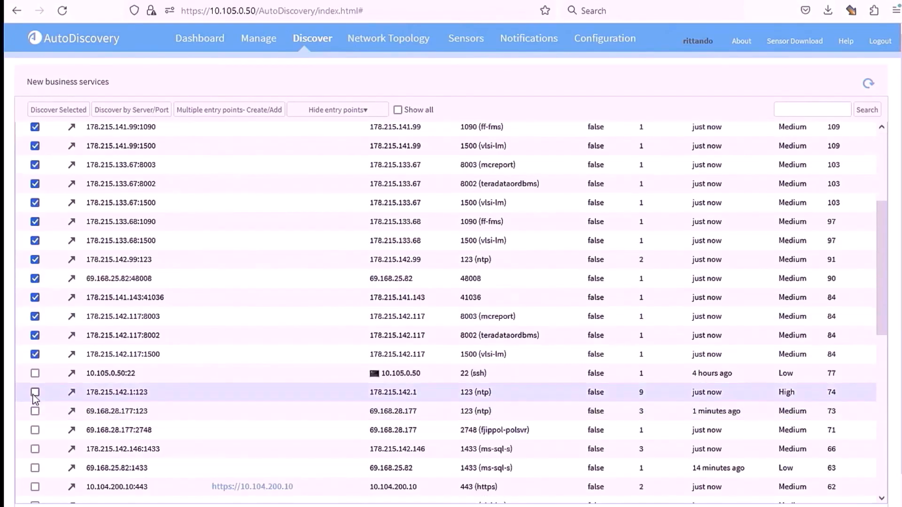
click(35, 393)
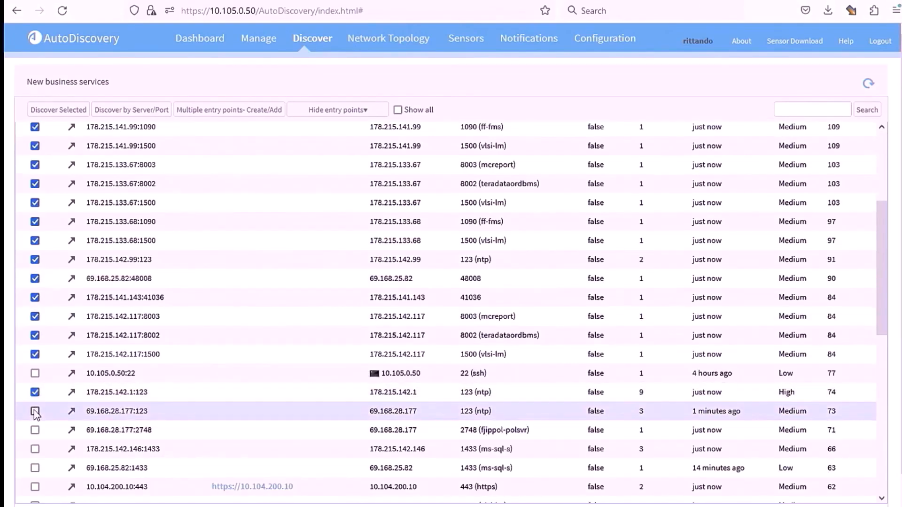
click(35, 411)
click(35, 431)
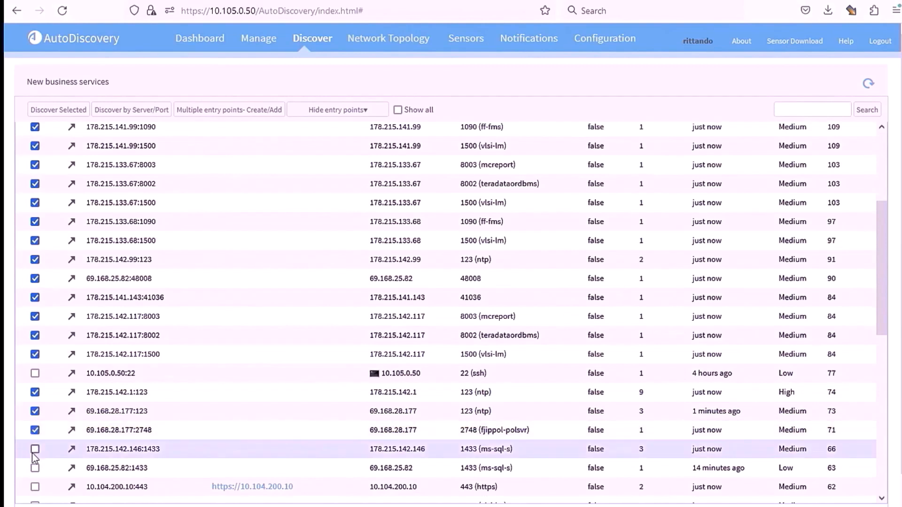
click(35, 449)
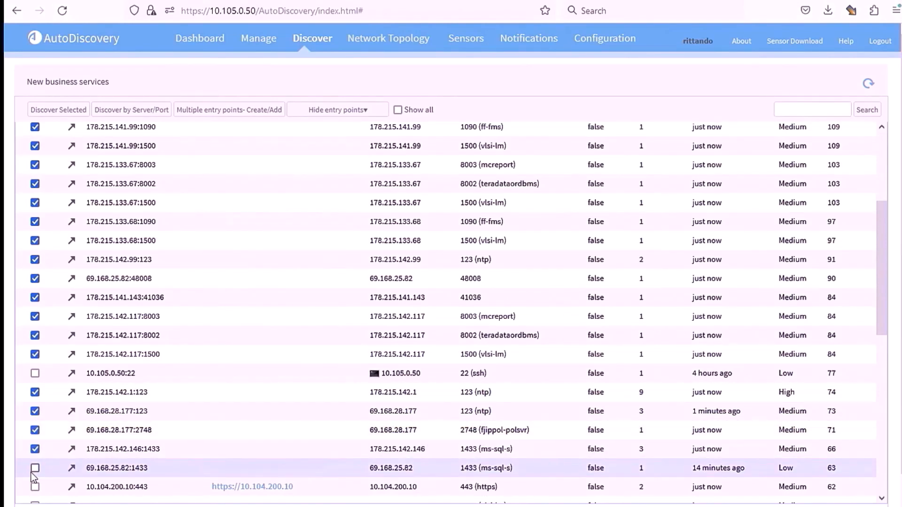
click(34, 469)
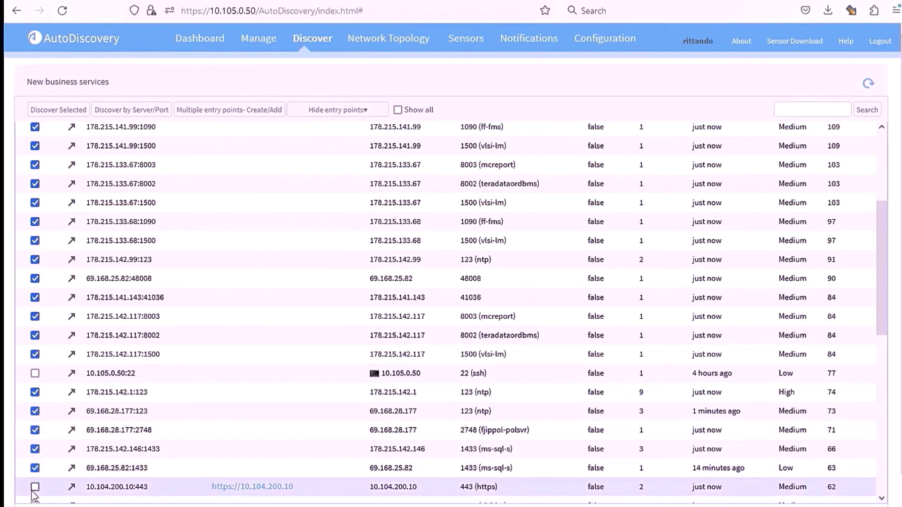
scroll(217, 278, up, 2)
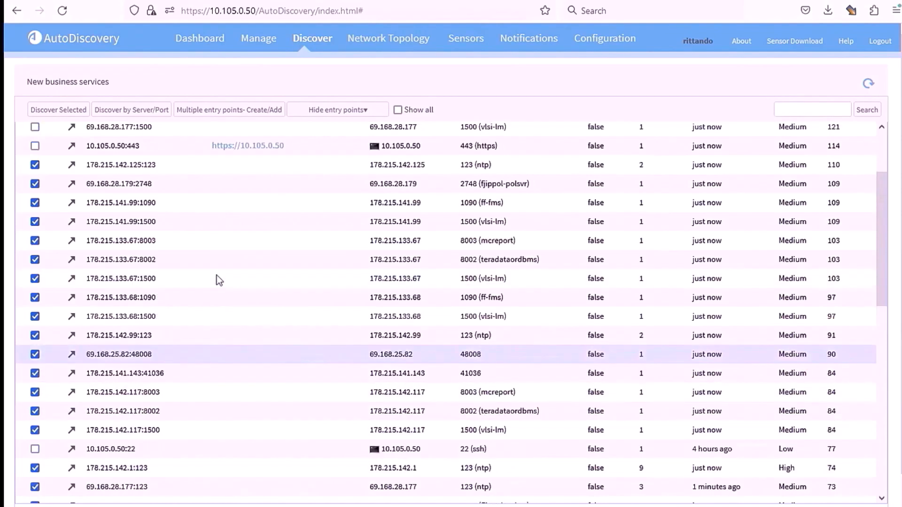
scroll(216, 275, up, 3)
Add the checked services to a new business service named App-Business-3.
click(219, 110)
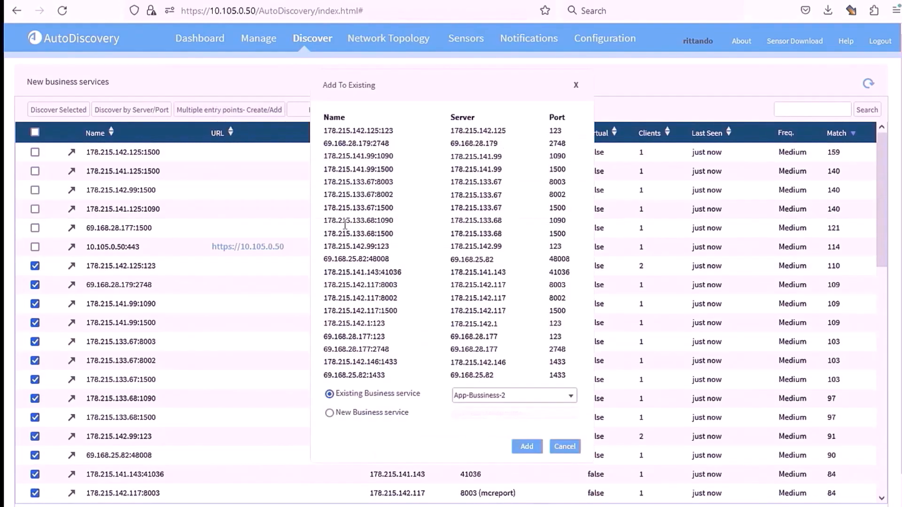
scroll(446, 237, down, 1)
scroll(446, 237, up, 1)
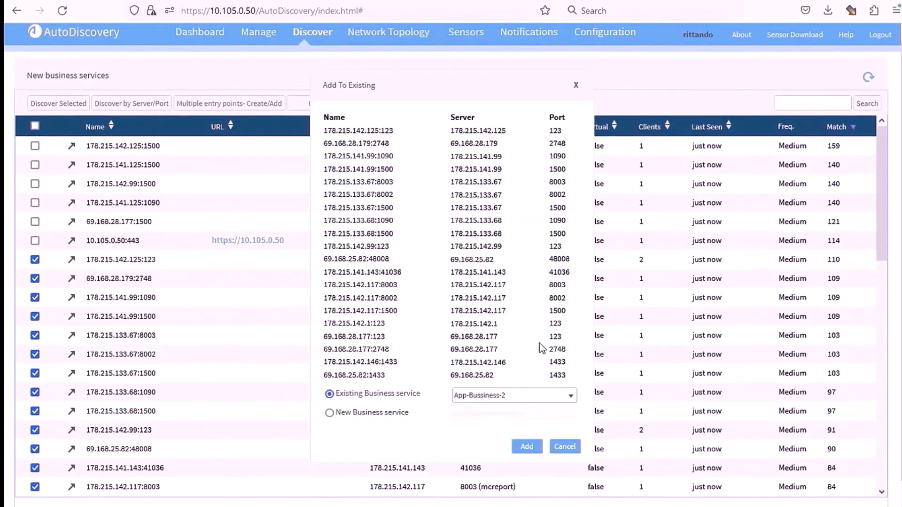
click(523, 399)
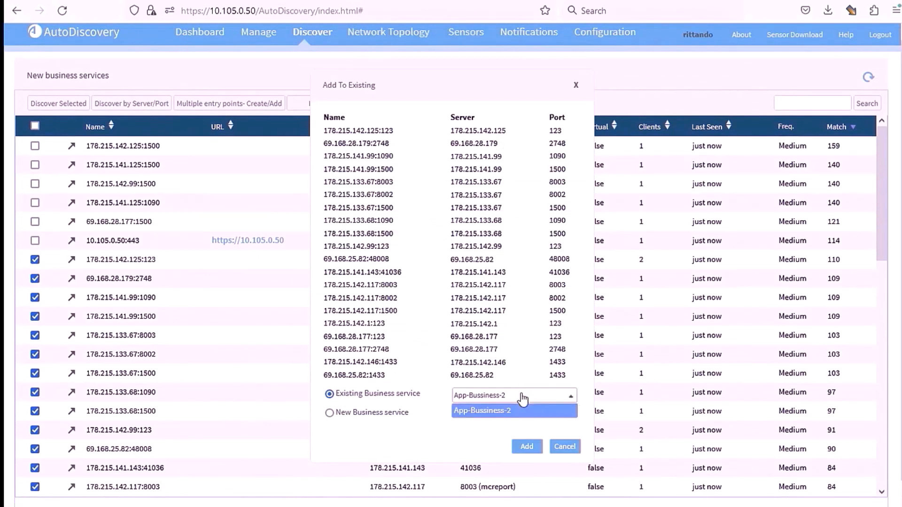
click(394, 413)
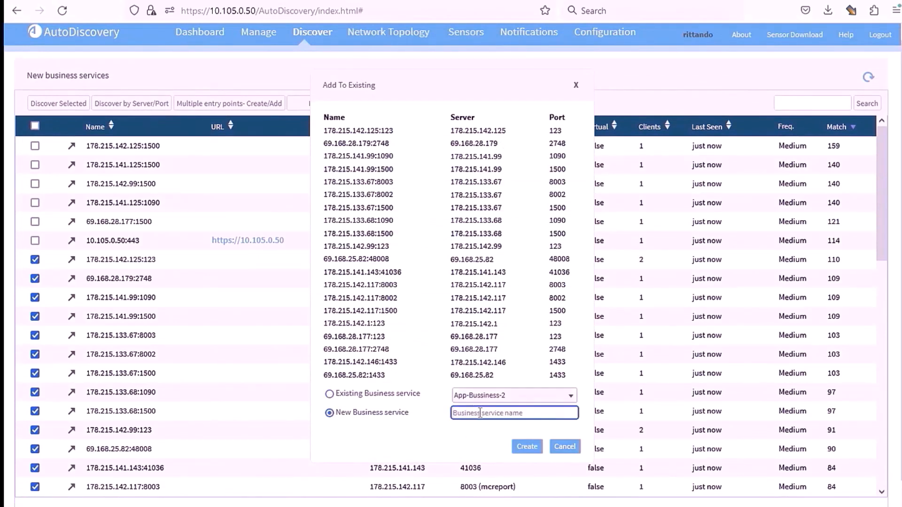
text(App)
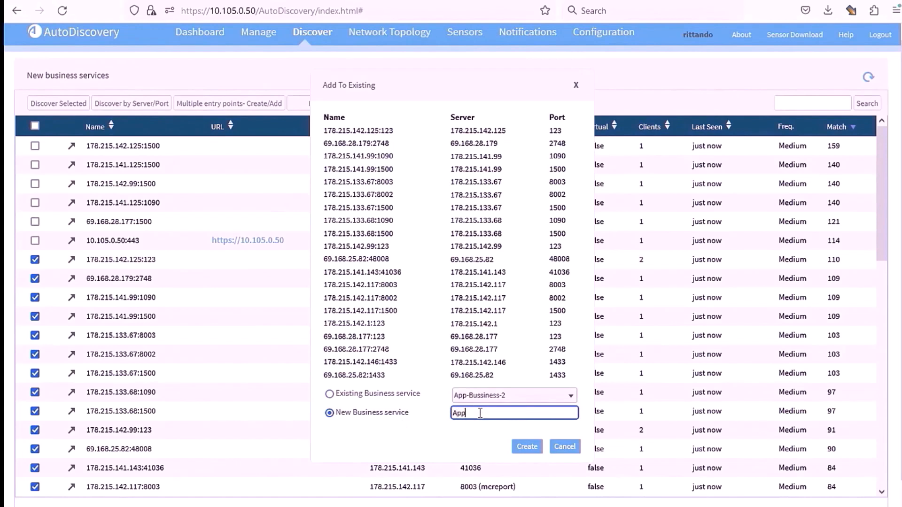
text(-Business-3)
click(535, 448)
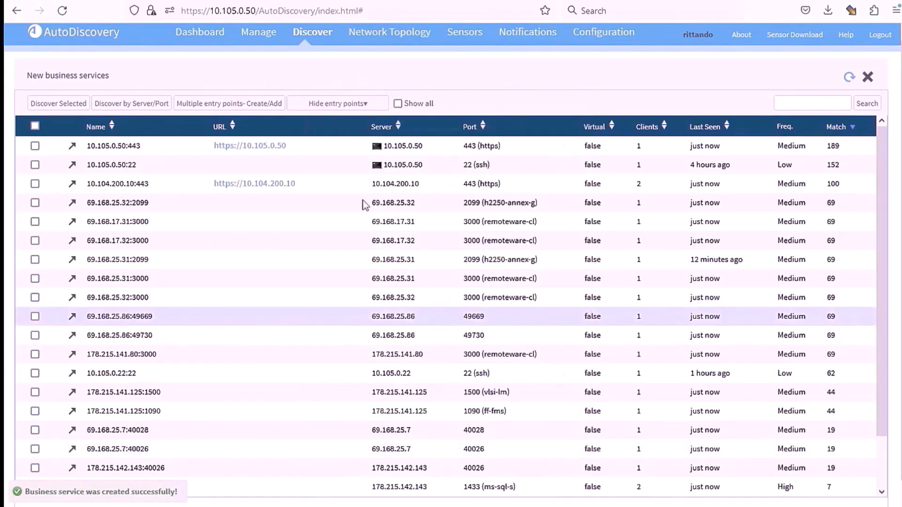
Open the managed App-Business-3 map and pan it to read nodes like 178.215.142.143.
click(261, 36)
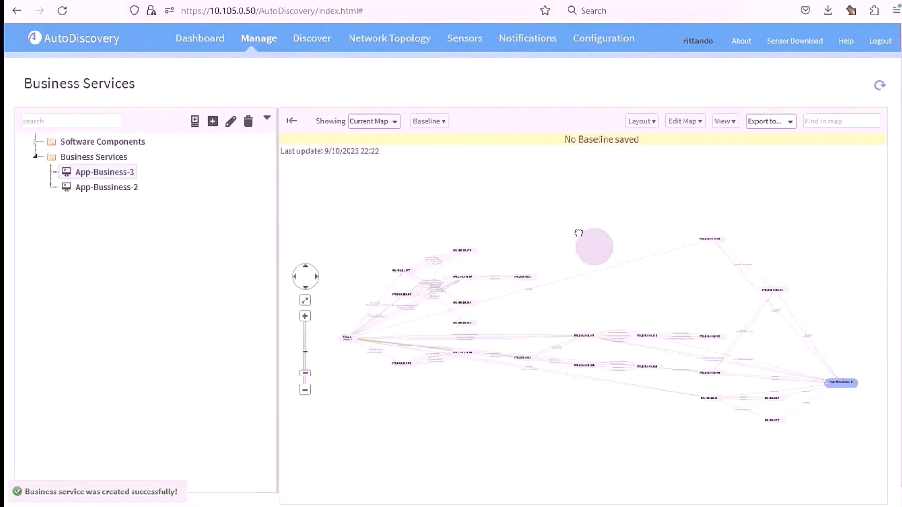
scroll(520, 177, up, 3)
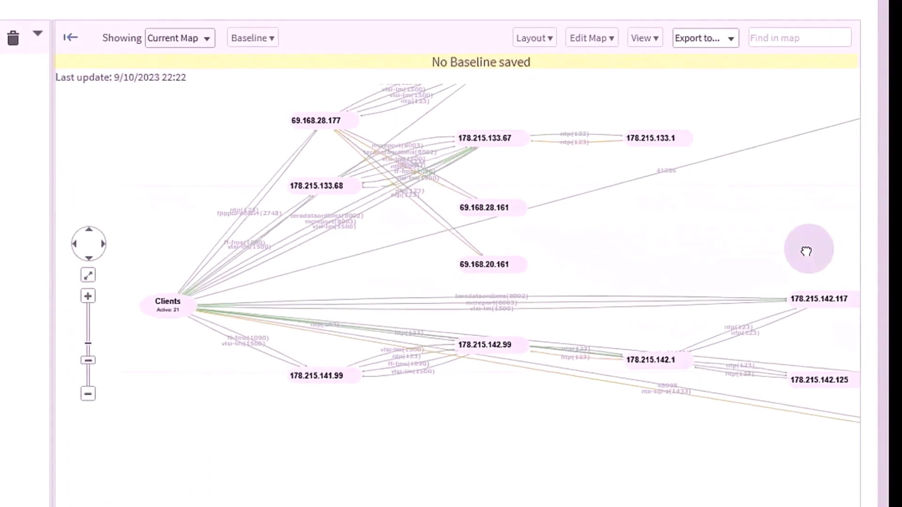
drag(660, 243, 388, 215)
click(578, 141)
drag(262, 324, 371, 264)
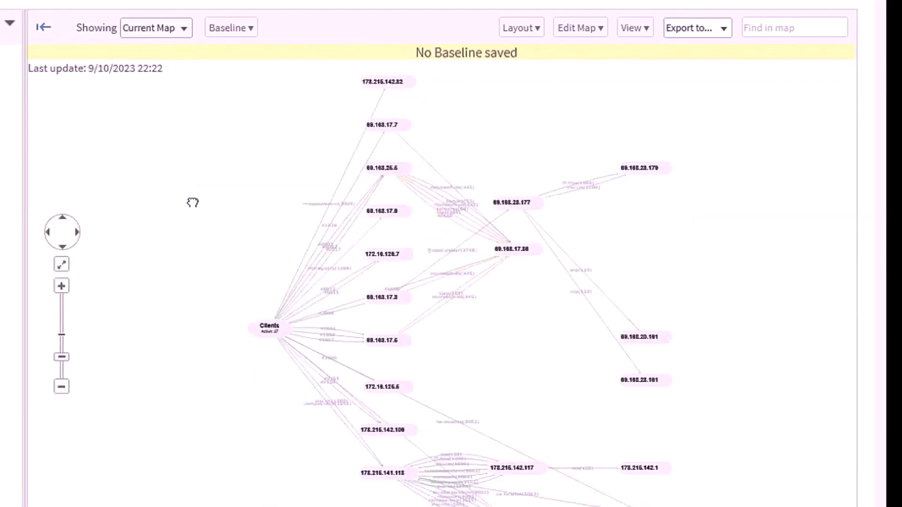
drag(192, 203, 115, 137)
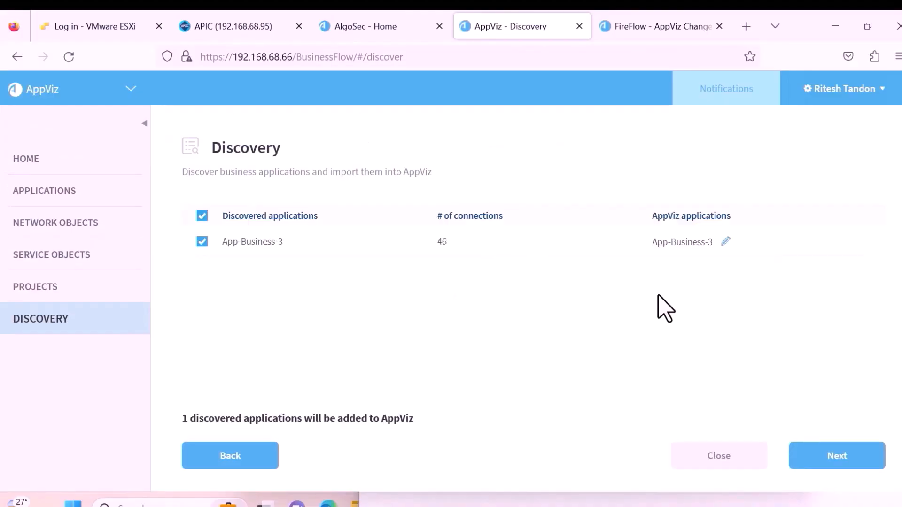
Review App-Business-3's flows, import it into AppViz, and open its dashboard.
click(815, 460)
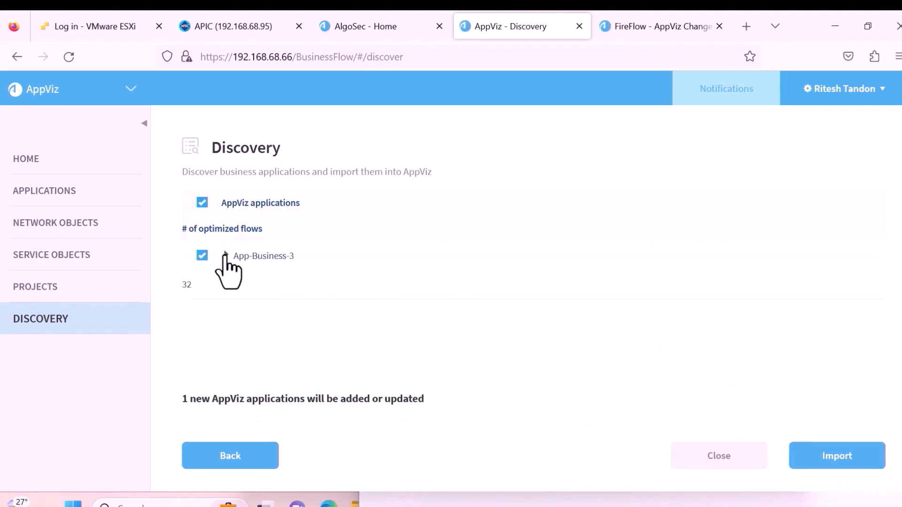
click(225, 255)
scroll(383, 319, down, 5)
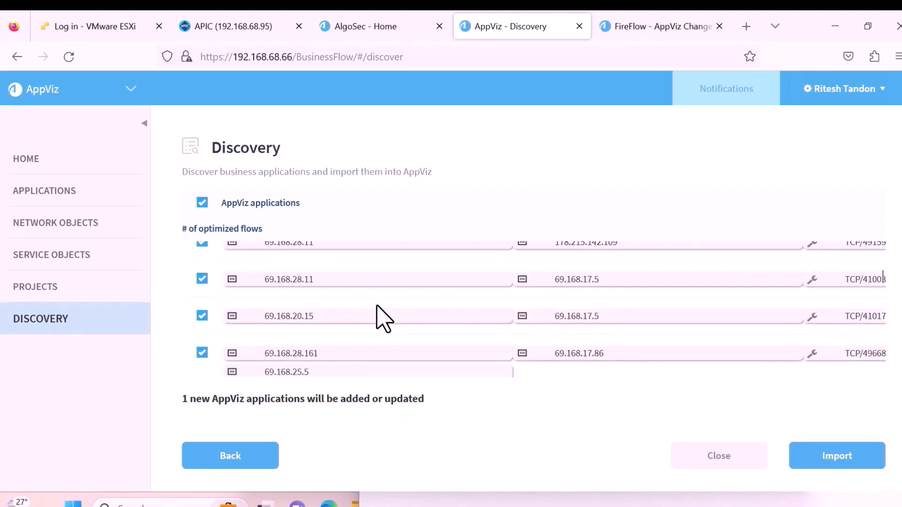
scroll(383, 317, up, 3)
click(837, 456)
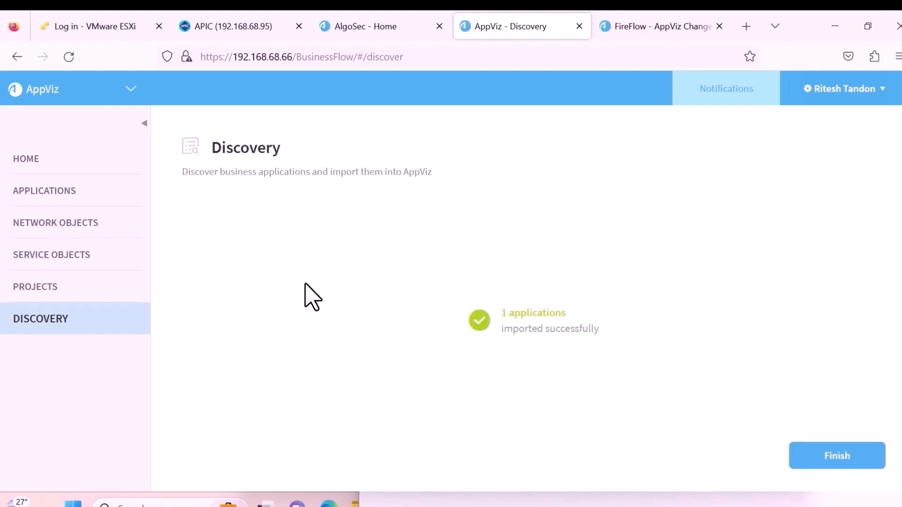
click(123, 201)
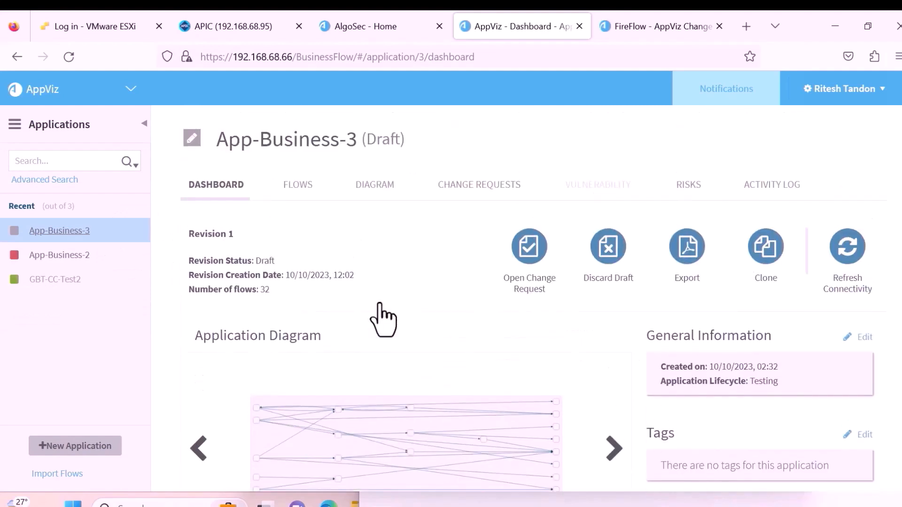
Expand App-Business-3's Application Flows table and scroll through its 32 flows.
scroll(383, 320, down, 3)
scroll(460, 324, down, 1)
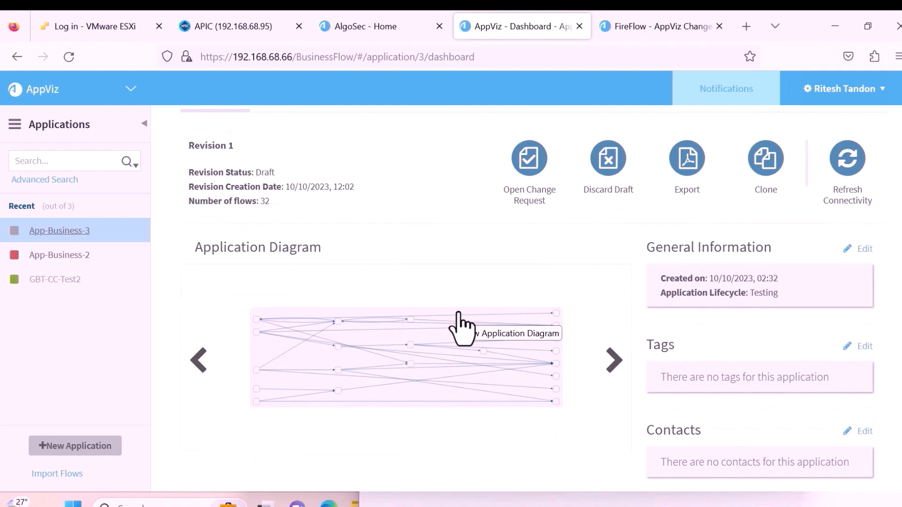
scroll(531, 324, up, 3)
click(312, 188)
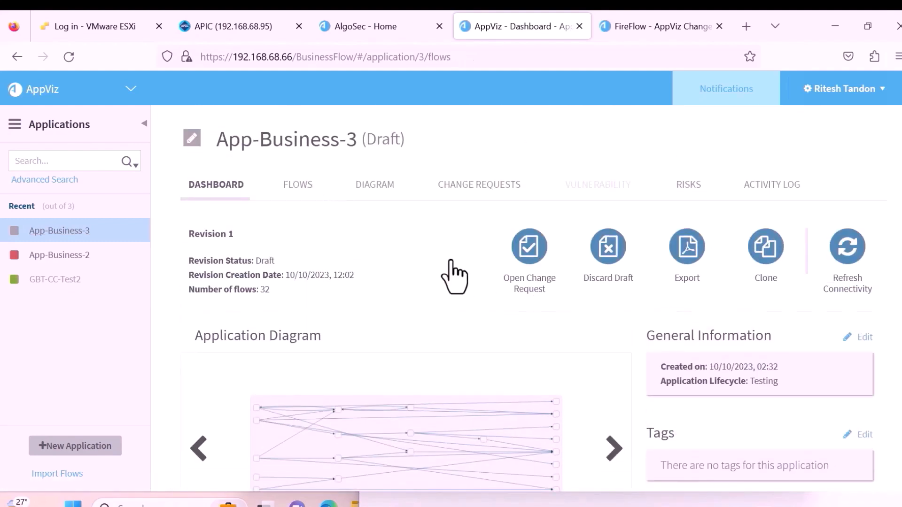
click(197, 346)
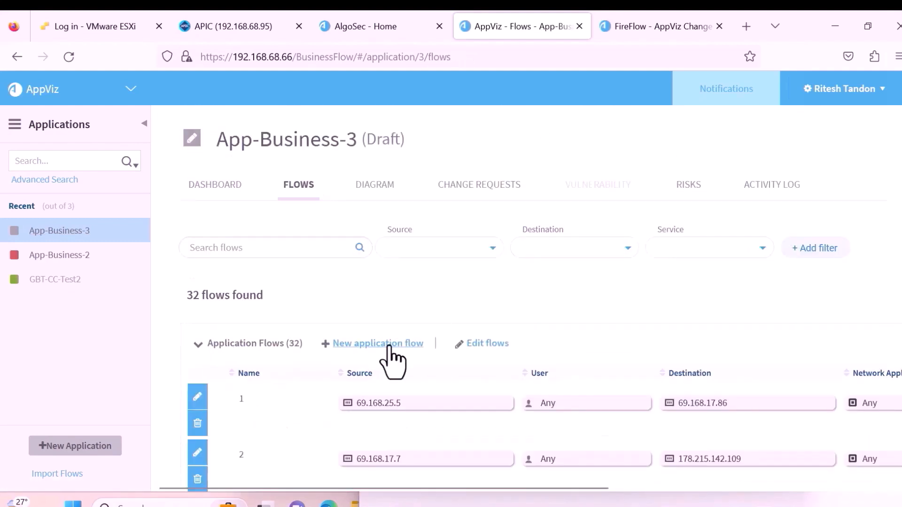
scroll(397, 362, down, 4)
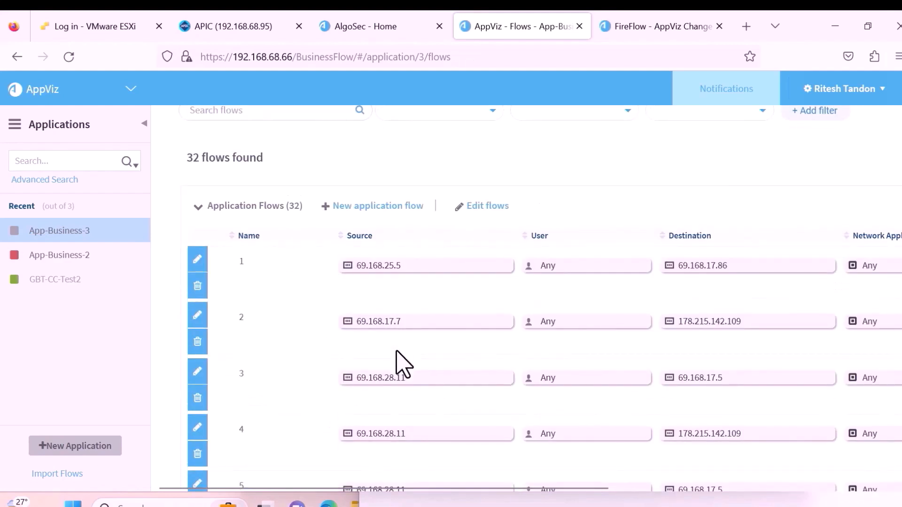
scroll(397, 364, down, 3)
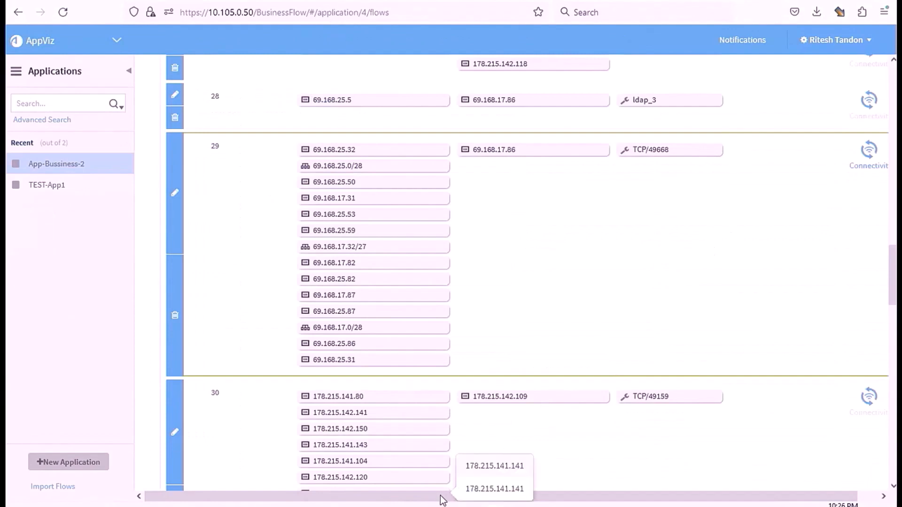
drag(443, 497, 545, 506)
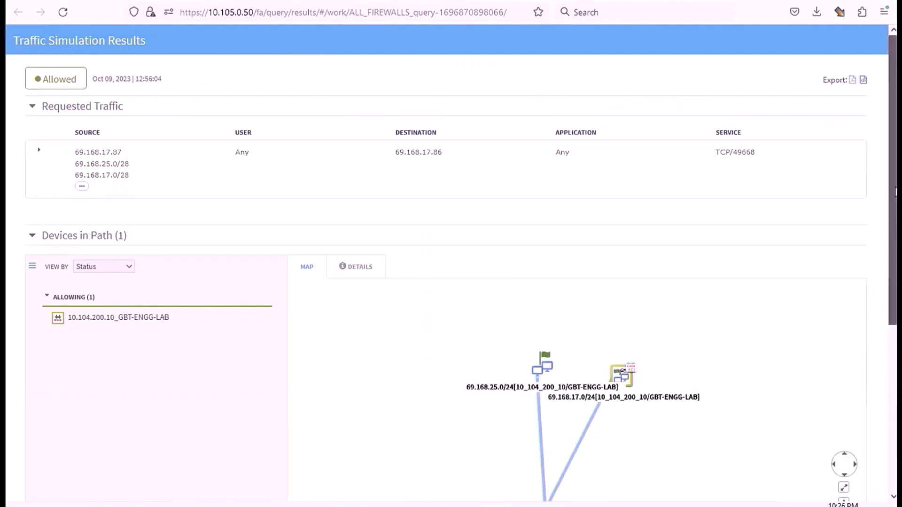
Expand the 10.104.200.10_GBT-ENGG-LAB device row to reveal rule GBT-ENGG-LAB-Permit-All allowing TCP/49668.
drag(896, 192, 896, 288)
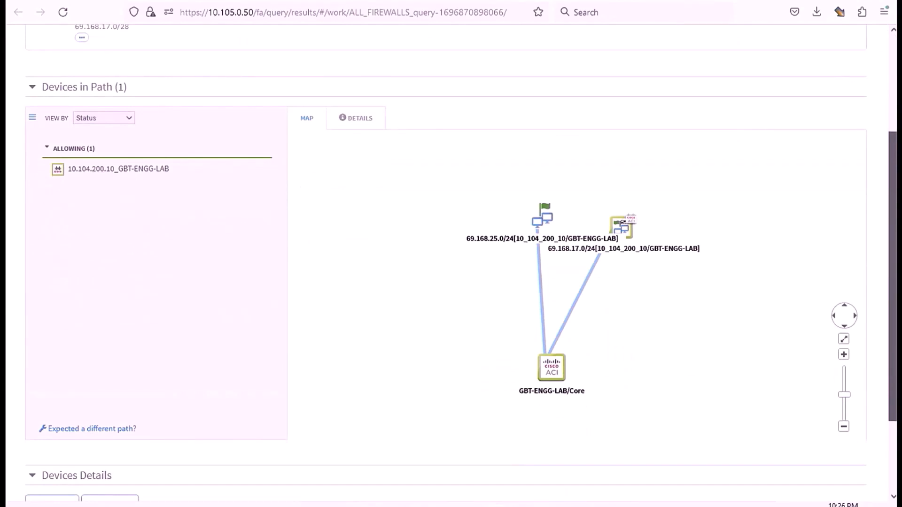
drag(896, 288, 896, 262)
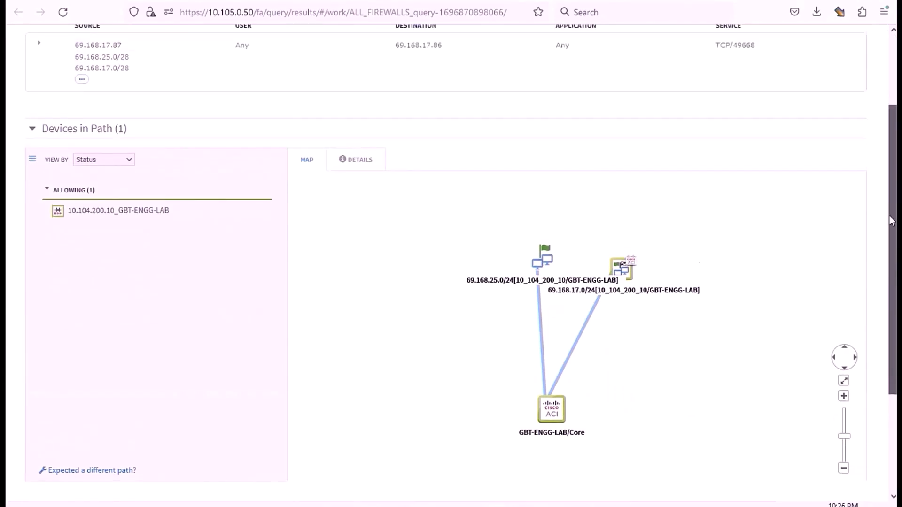
scroll(891, 221, up, 3)
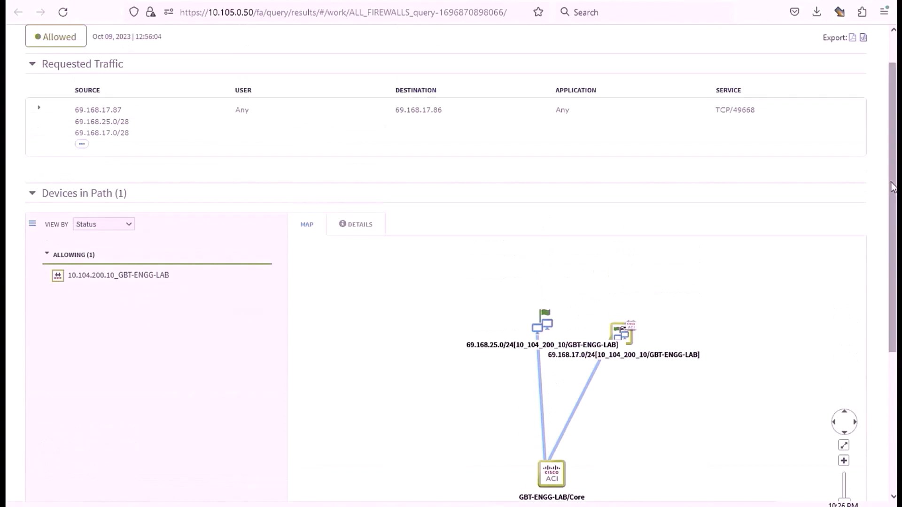
scroll(678, 280, down, 7)
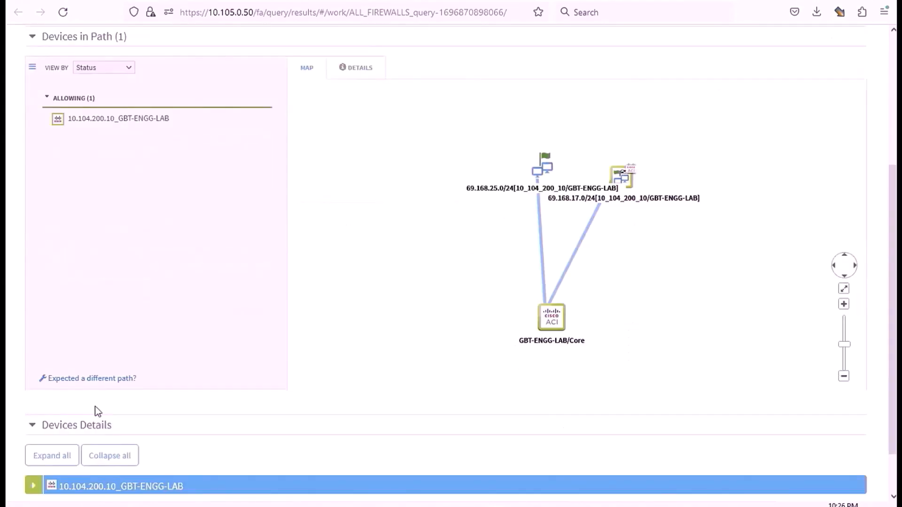
click(46, 428)
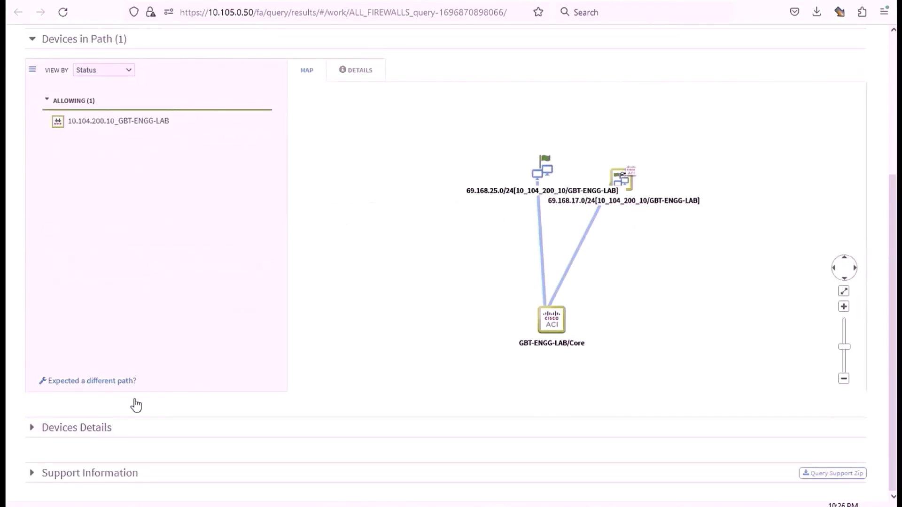
click(49, 429)
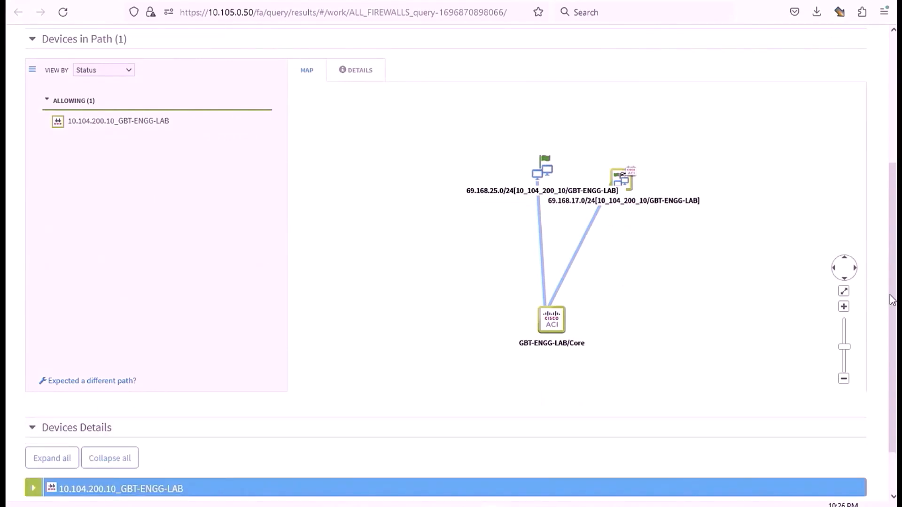
drag(893, 301, 892, 302)
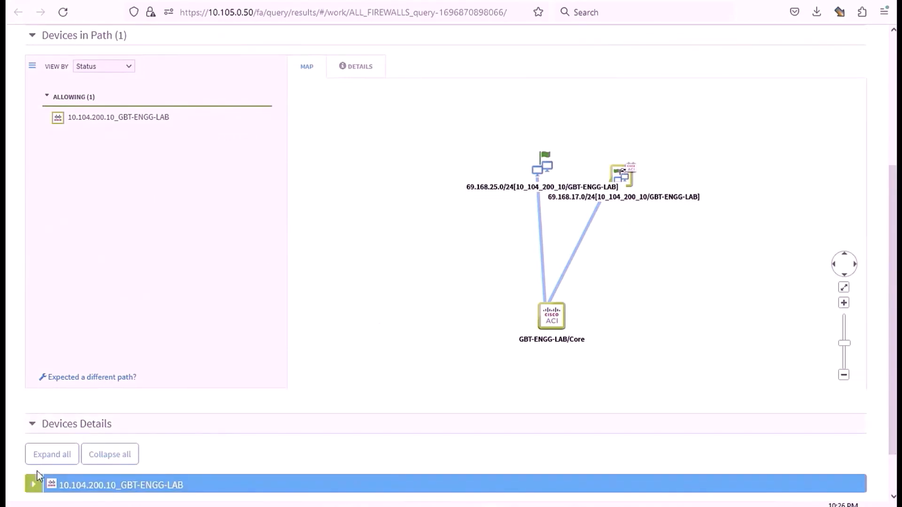
click(33, 486)
scroll(210, 458, down, 3)
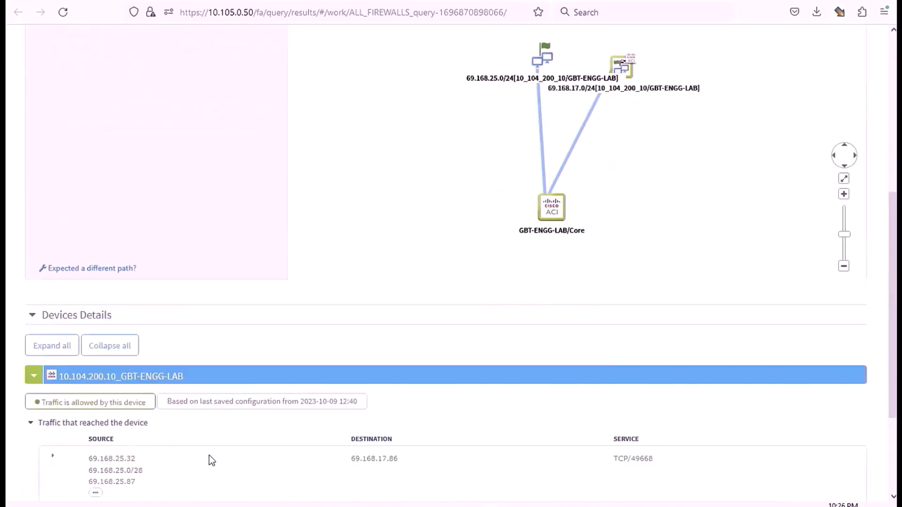
scroll(210, 455, down, 2)
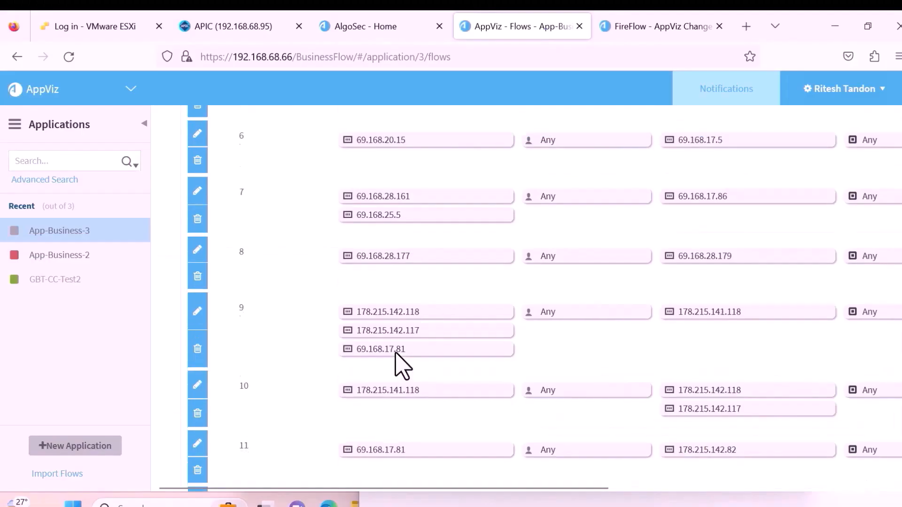
scroll(399, 364, up, 8)
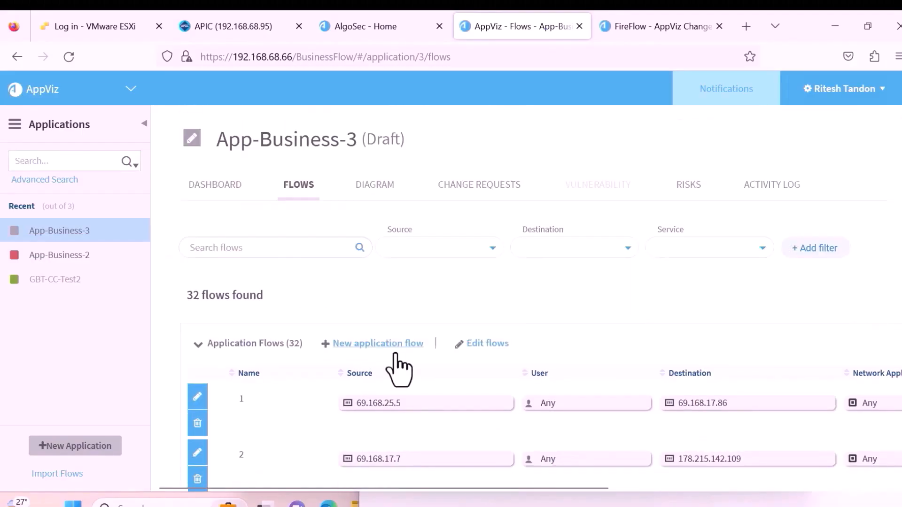
Inspect App-Business-3's connectivity diagram flows, then go back through Flows to its dashboard.
click(374, 191)
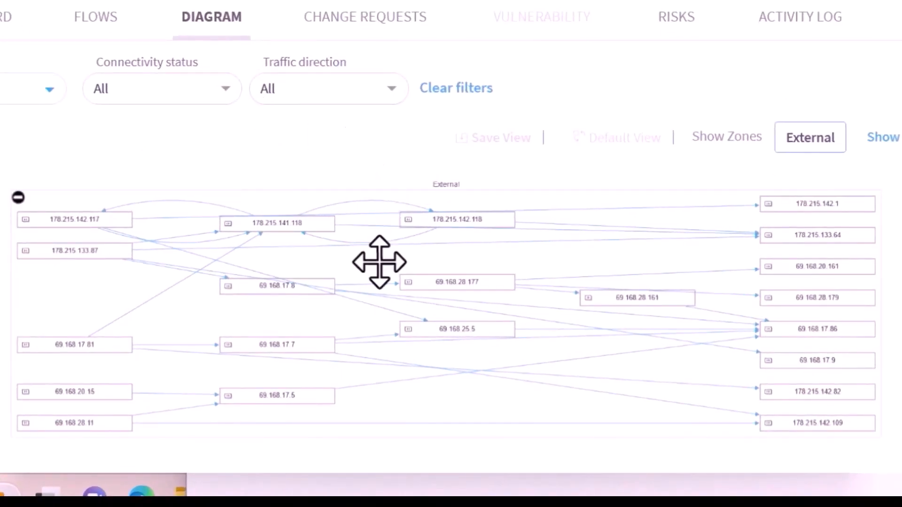
mouse_move(111, 237)
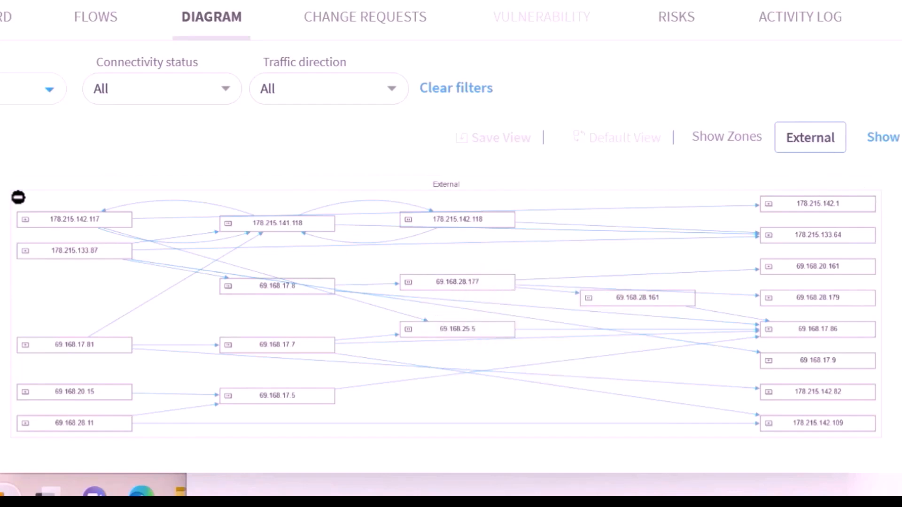
click(99, 18)
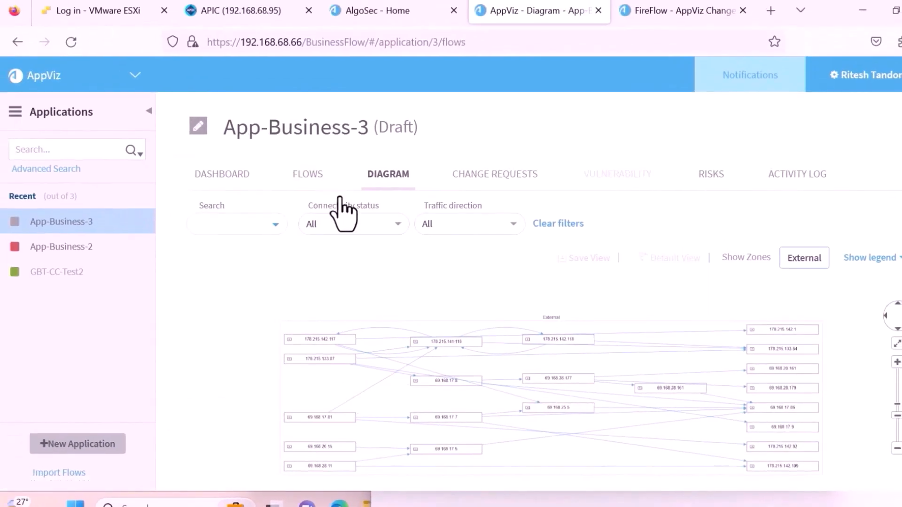
click(221, 178)
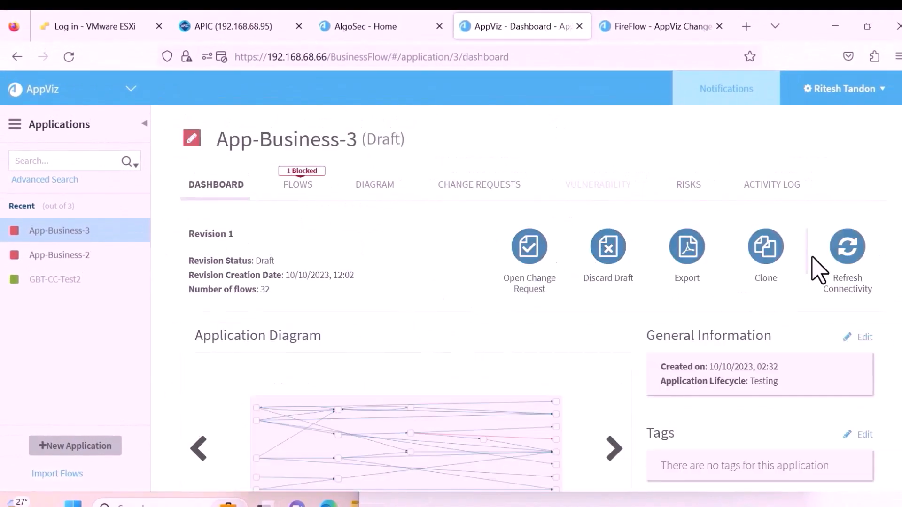
Refresh App-Business-3's connectivity and review its 32 application flows, now 29 blocked.
click(846, 248)
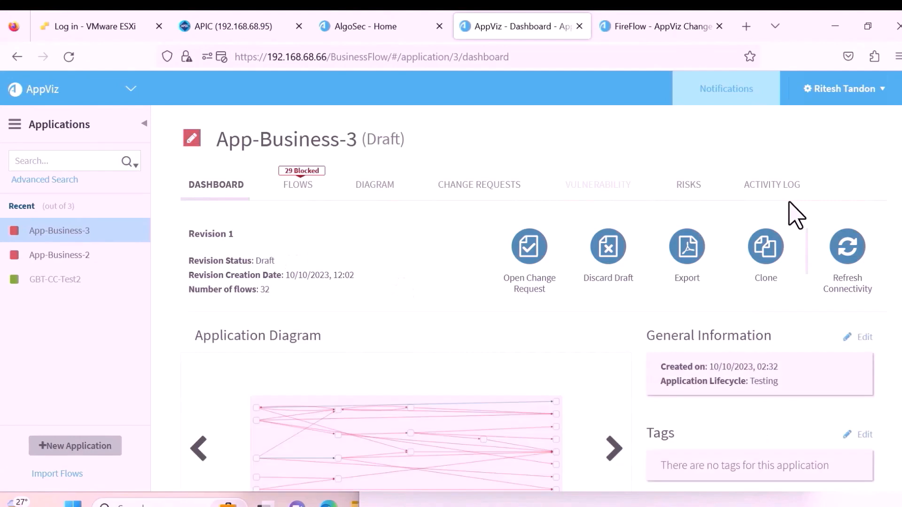
click(303, 185)
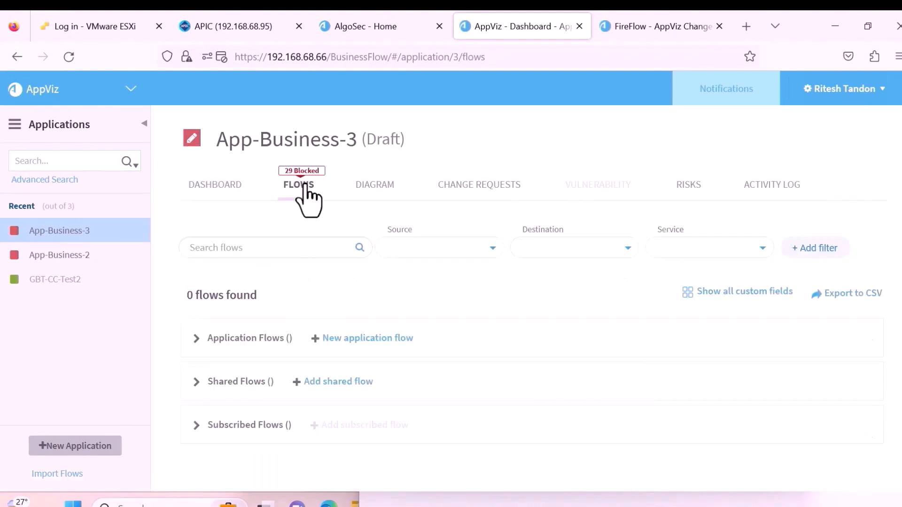
click(190, 343)
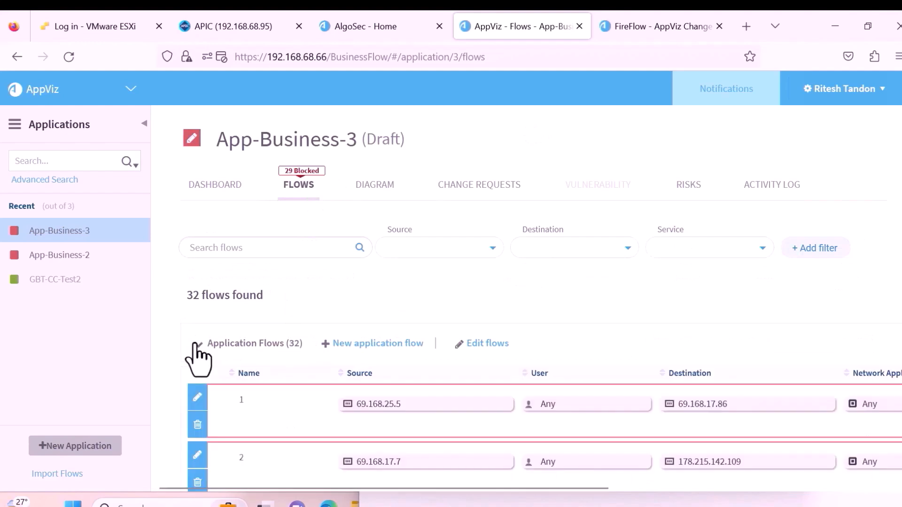
scroll(329, 346, down, 12)
scroll(329, 347, down, 7)
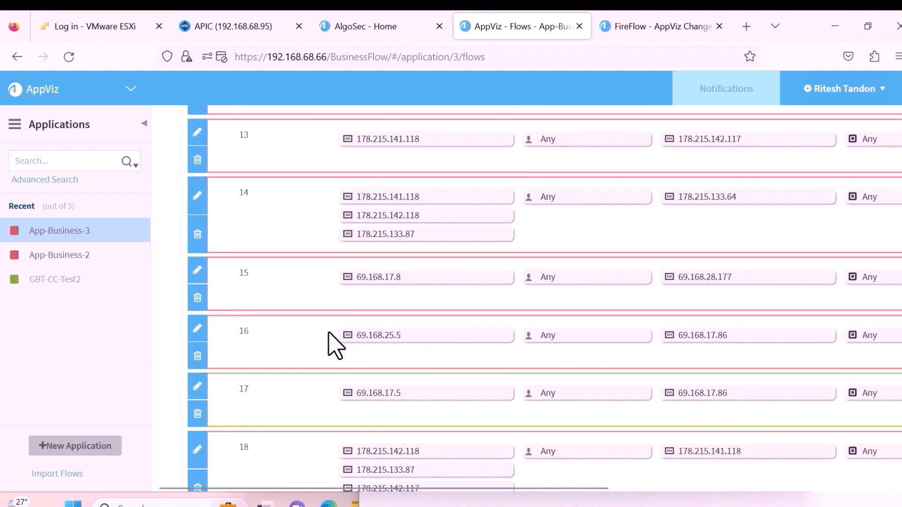
scroll(329, 346, down, 5)
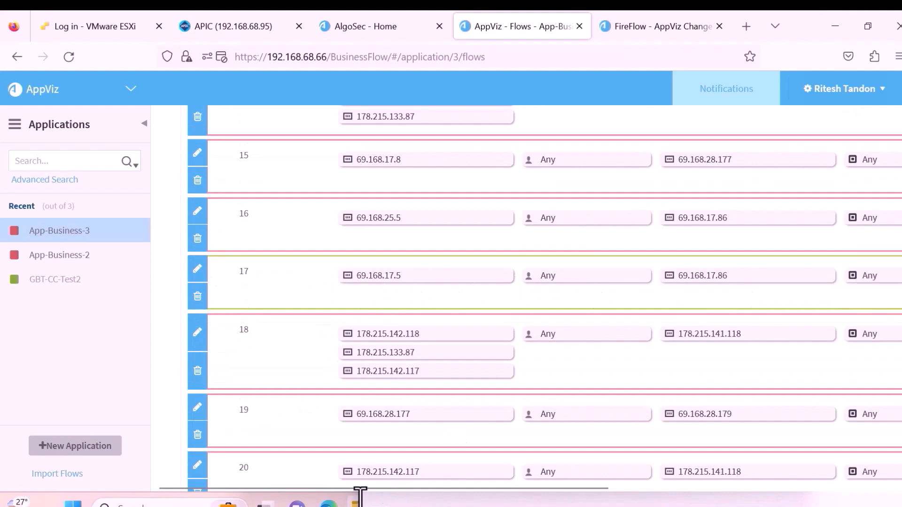
drag(382, 491, 322, 486)
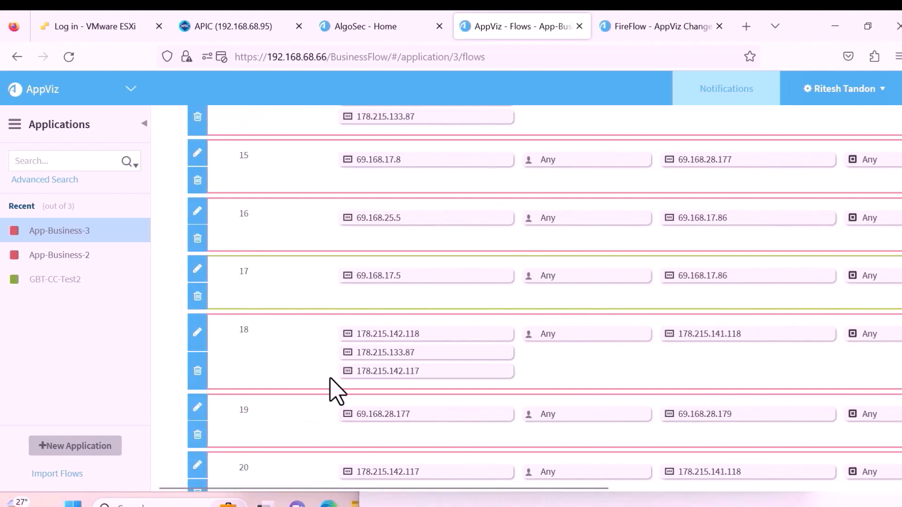
scroll(372, 365, up, 15)
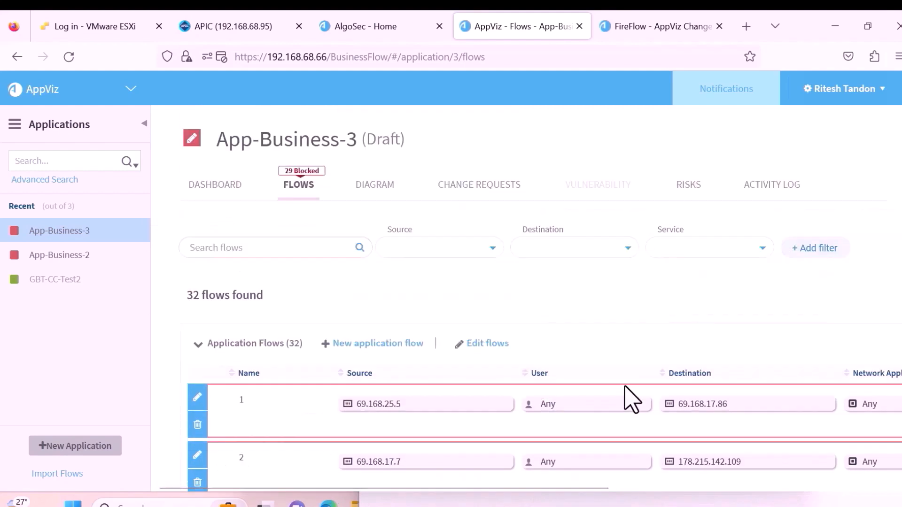
click(225, 185)
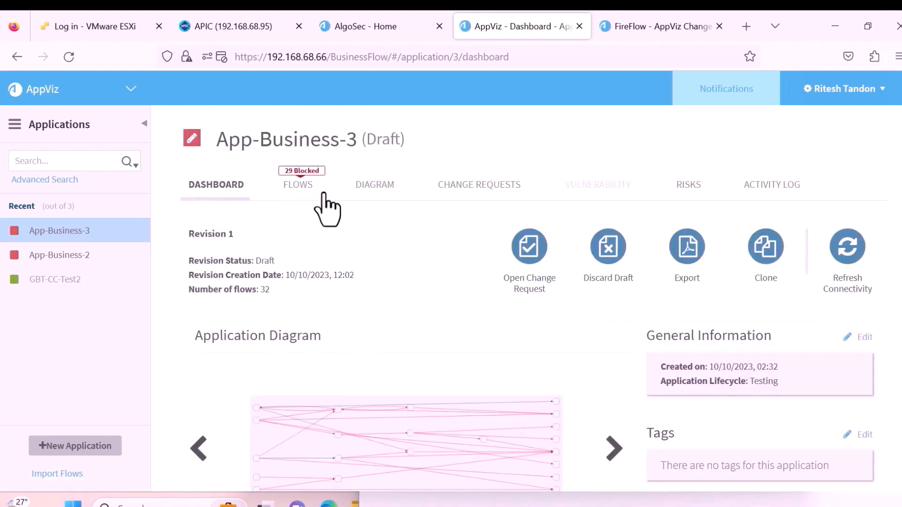
Review App-Business-3's flow changes in Apply Flows Changes and submit them as a change request.
click(528, 249)
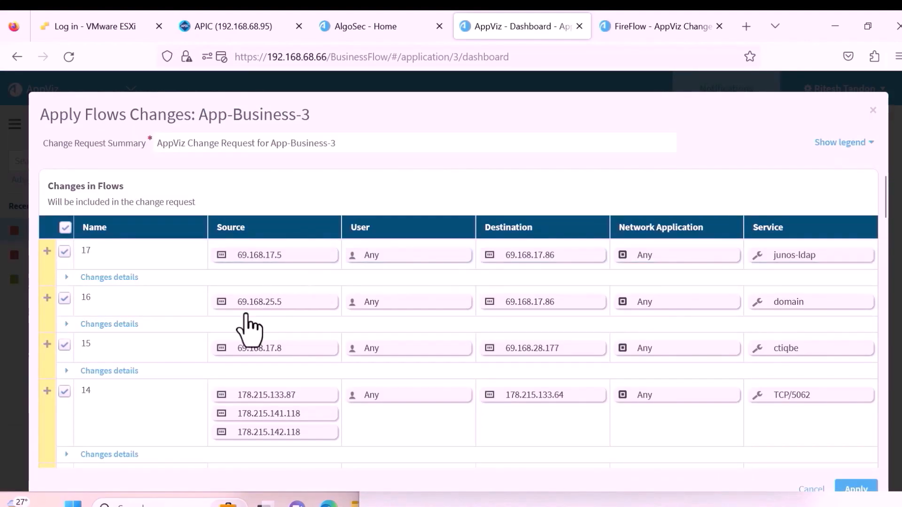
scroll(244, 331, down, 8)
scroll(245, 331, down, 20)
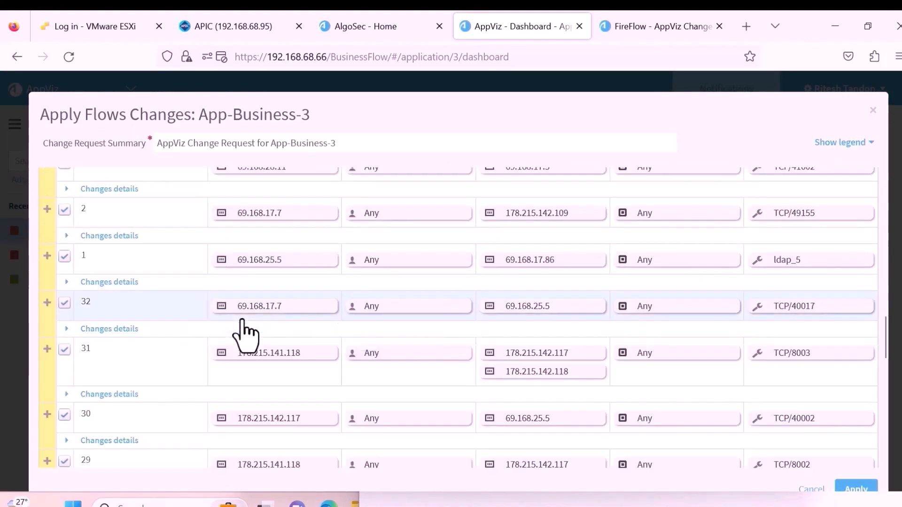
scroll(242, 331, down, 2)
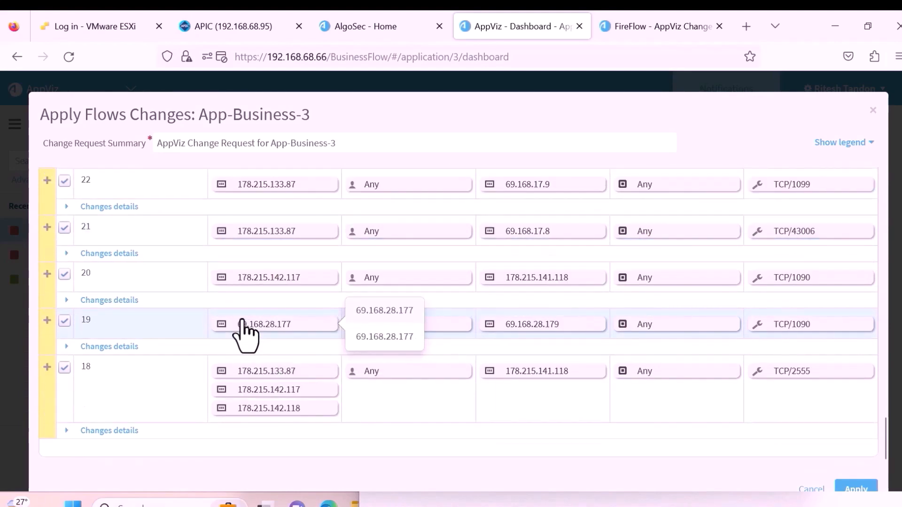
scroll(242, 329, up, 20)
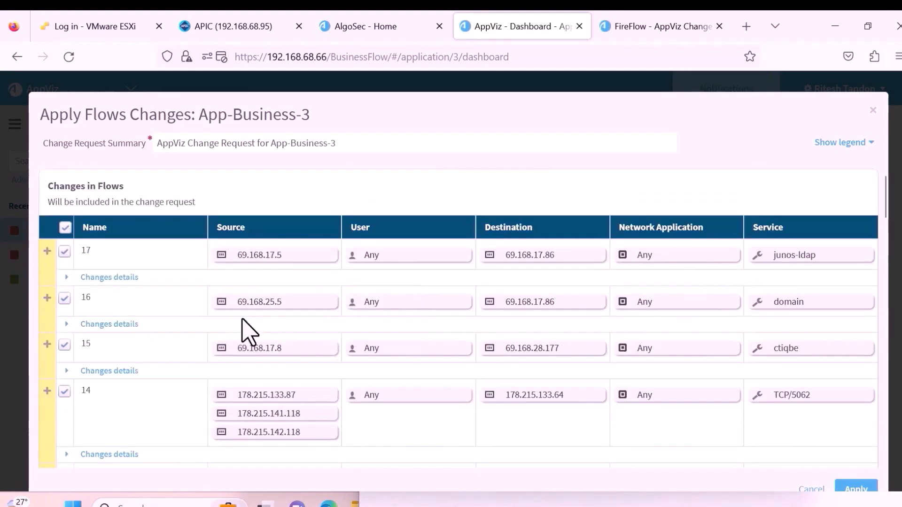
click(856, 489)
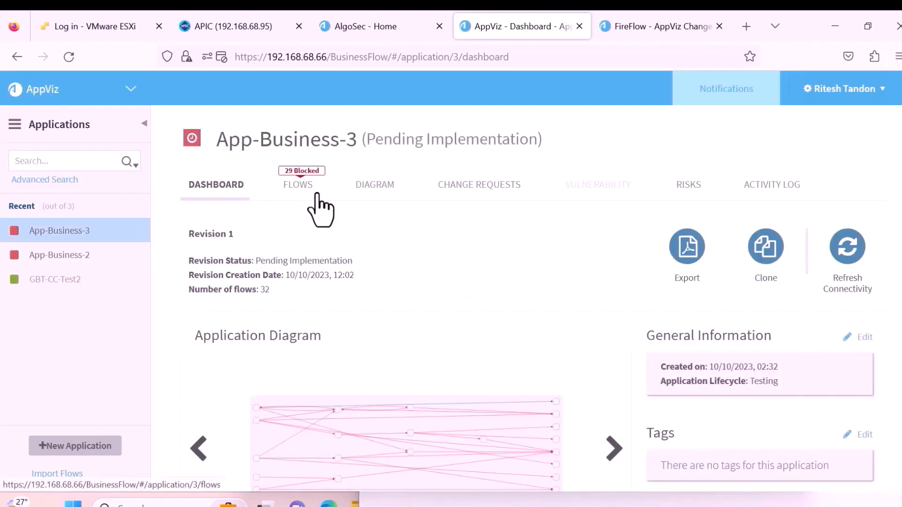
Open App-Business-3's change request as FireFlow ticket #172 and review its Plan results.
click(465, 187)
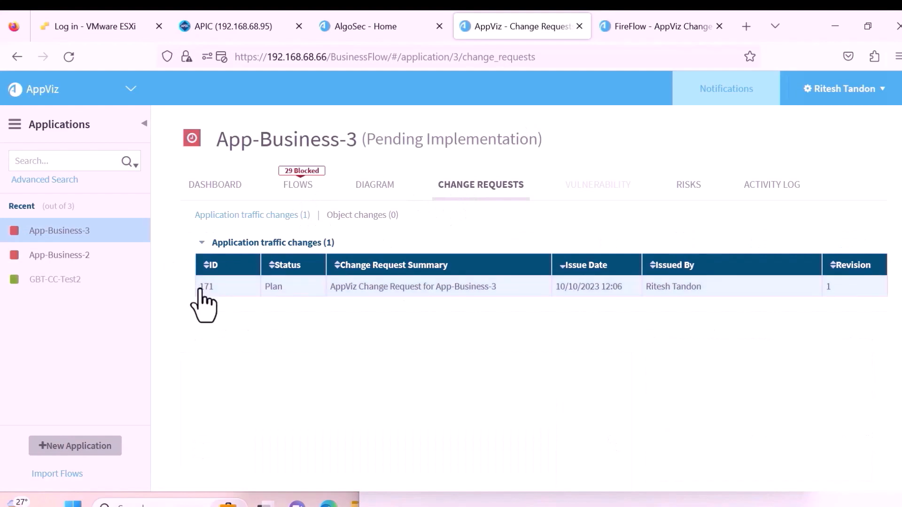
click(201, 288)
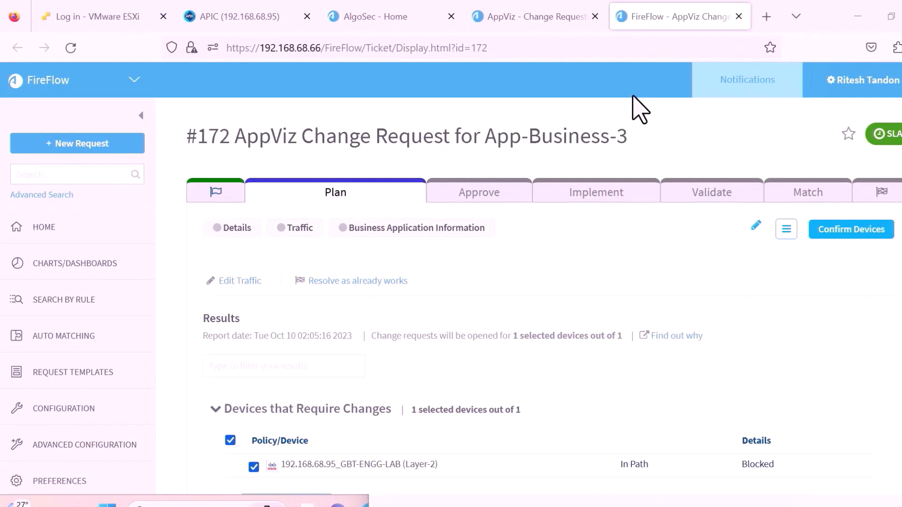
scroll(596, 120, down, 3)
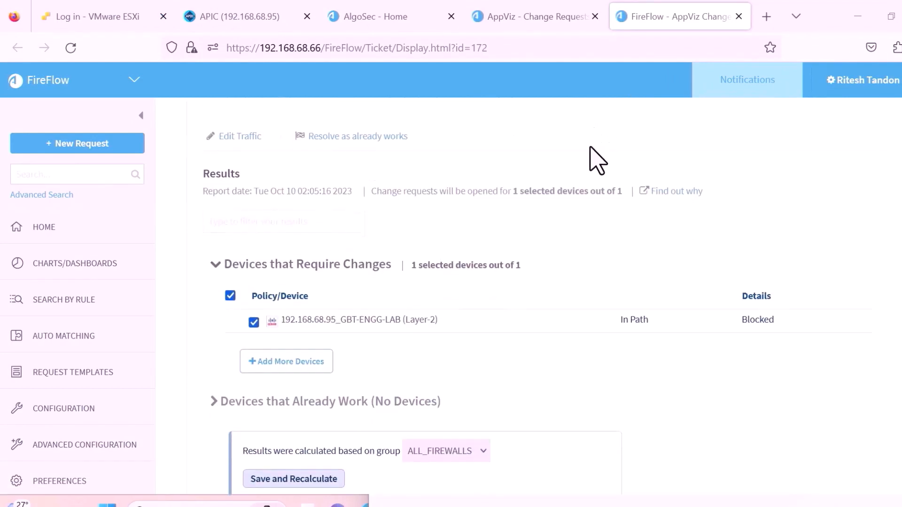
scroll(590, 147, down, 2)
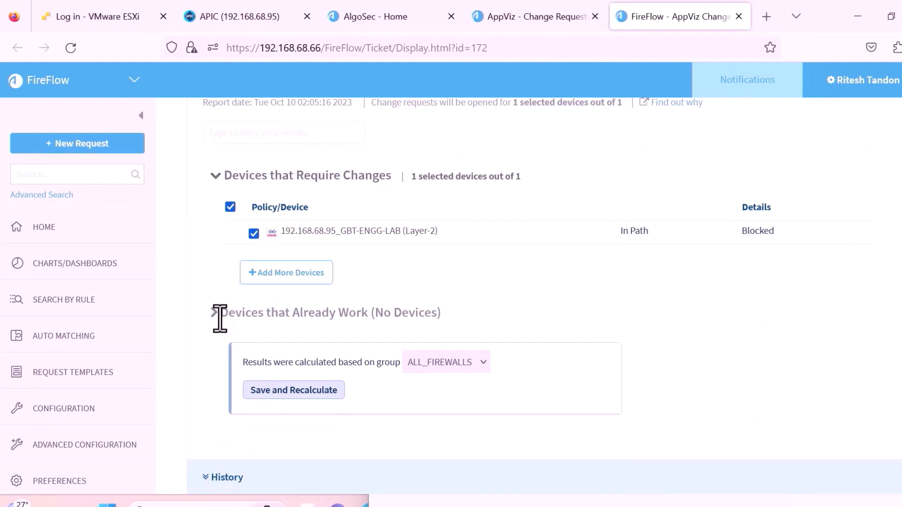
scroll(394, 313, up, 5)
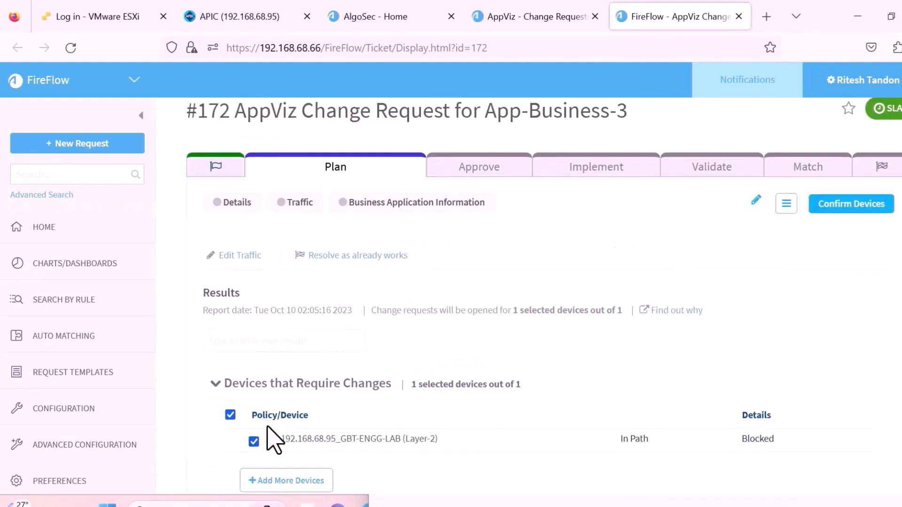
scroll(272, 433, down, 3)
Open the traffic simulation for the device needing changes, showing the requested flows as Blocked.
click(675, 174)
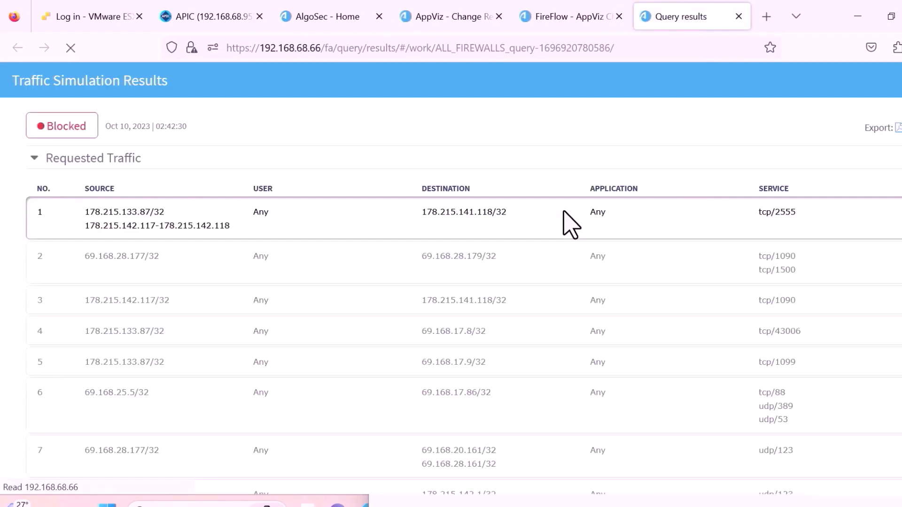
scroll(539, 245, down, 9)
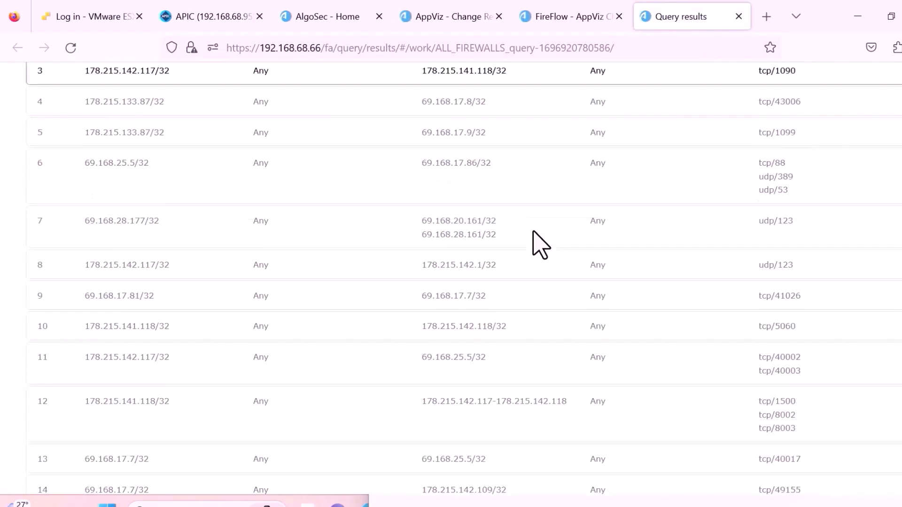
scroll(541, 244, down, 10)
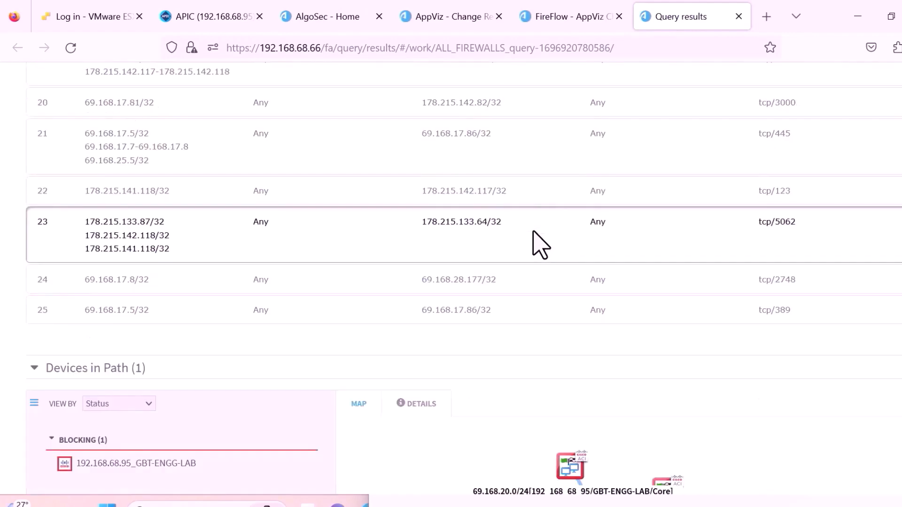
scroll(539, 244, down, 3)
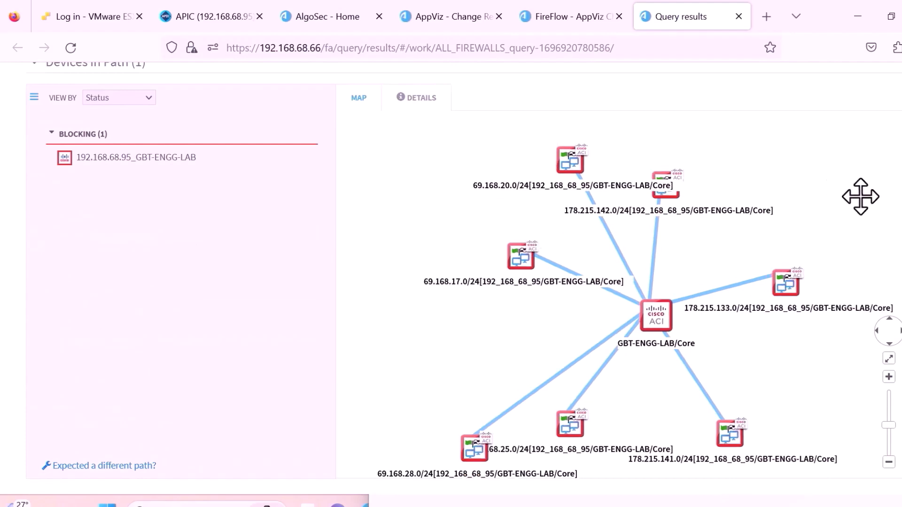
scroll(863, 220, down, 1)
scroll(862, 221, up, 1)
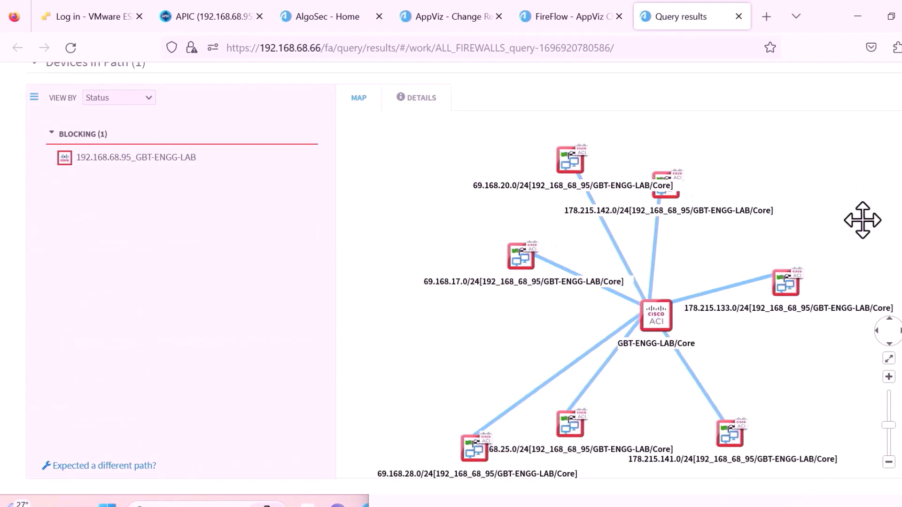
scroll(451, 273, down, 3)
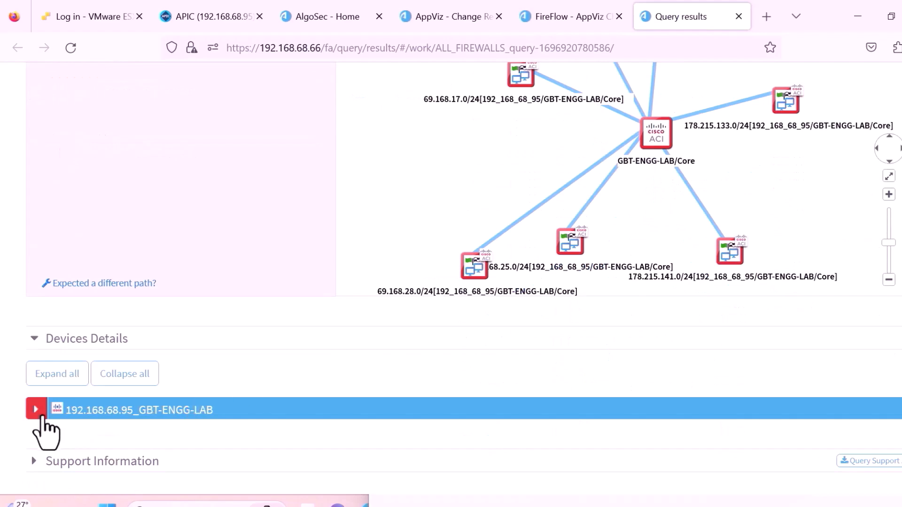
Expand the device details to identify 192.168.68.95_GBT-ENGG-LAB as the blocking device.
click(41, 415)
scroll(133, 382, down, 5)
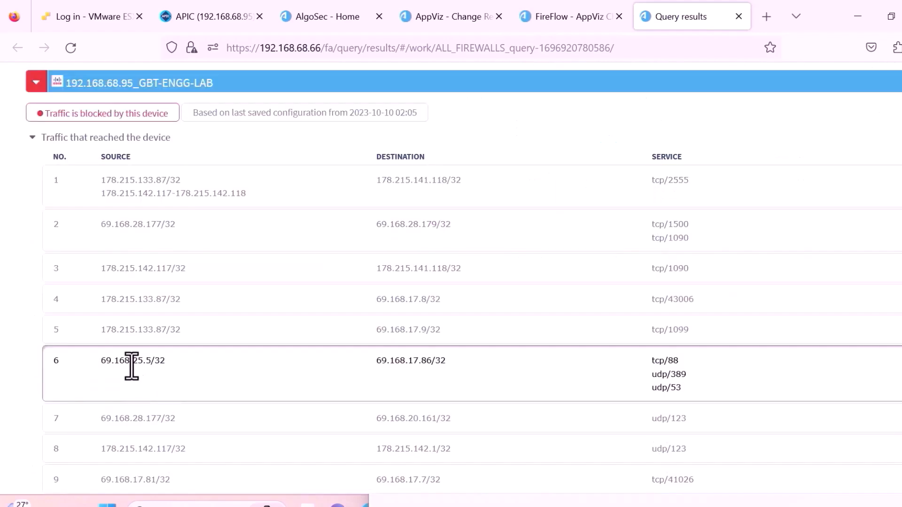
scroll(254, 294, down, 2)
scroll(188, 248, up, 5)
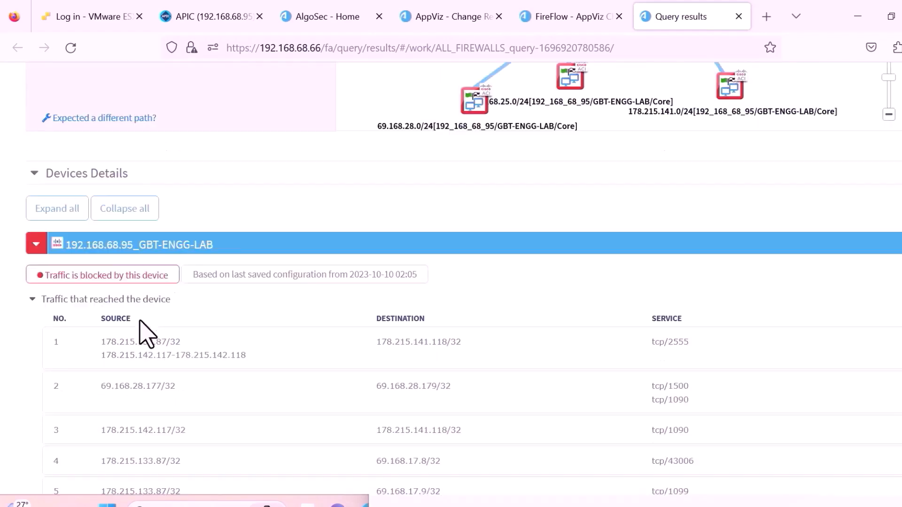
scroll(146, 331, up, 1)
scroll(211, 358, down, 3)
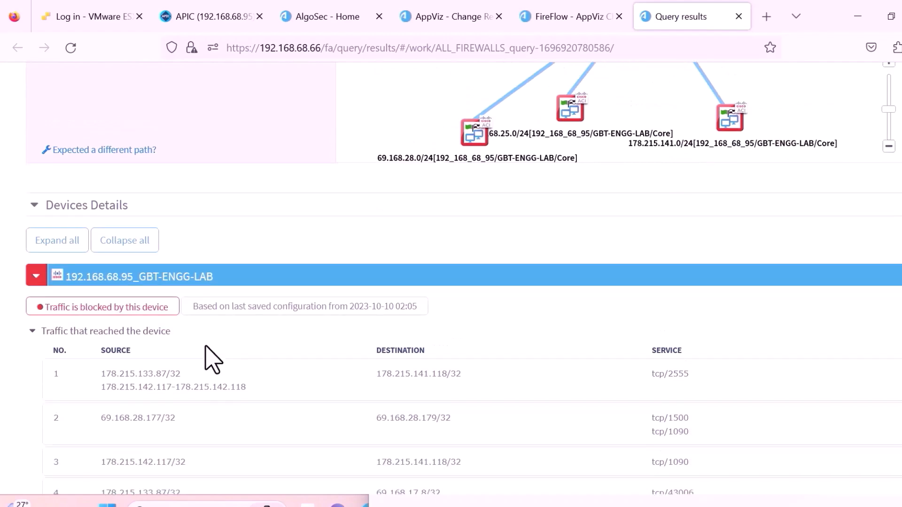
right_click(245, 313)
click(216, 312)
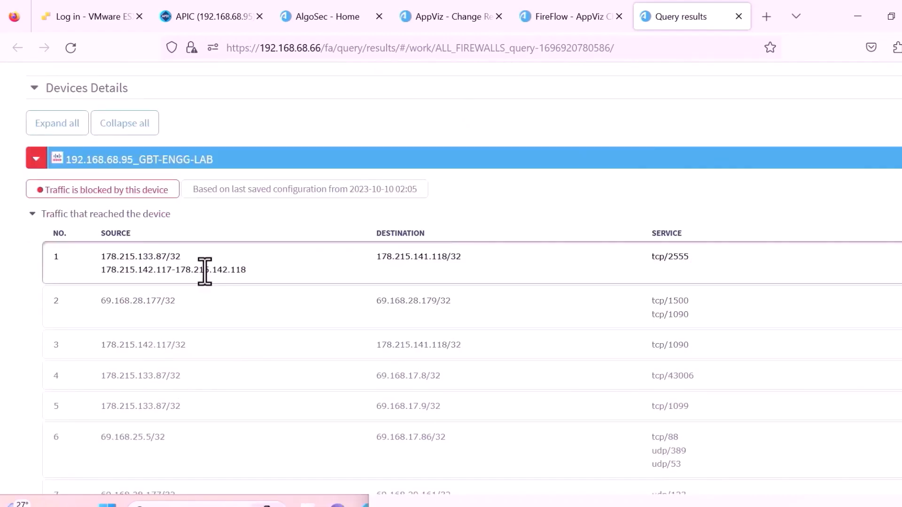
scroll(205, 272, down, 13)
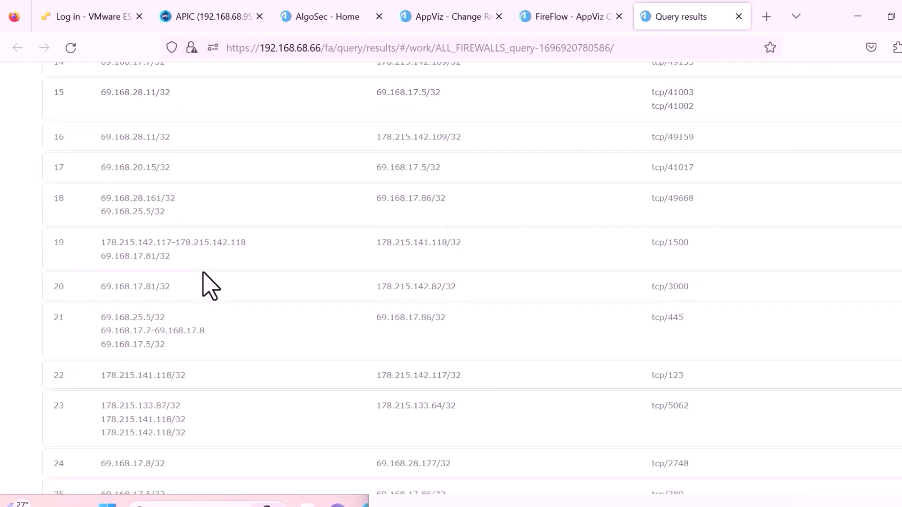
scroll(204, 281, down, 5)
scroll(204, 285, up, 15)
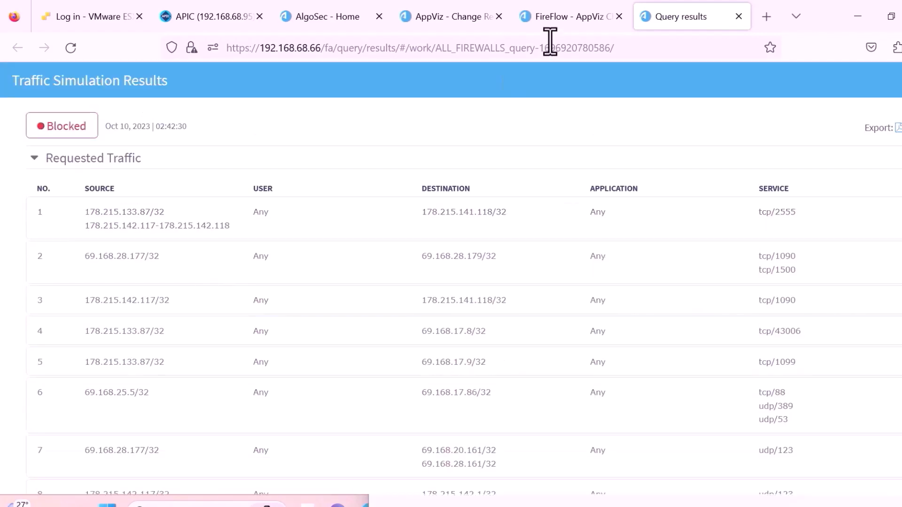
Confirm ticket #172's devices and open the D04 risky Microsoft services risk assessment.
click(738, 16)
scroll(570, 178, up, 3)
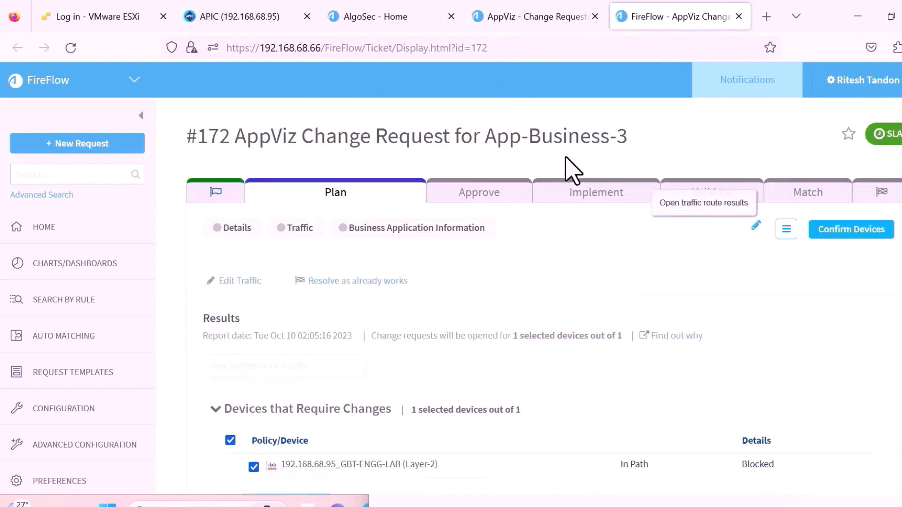
click(849, 230)
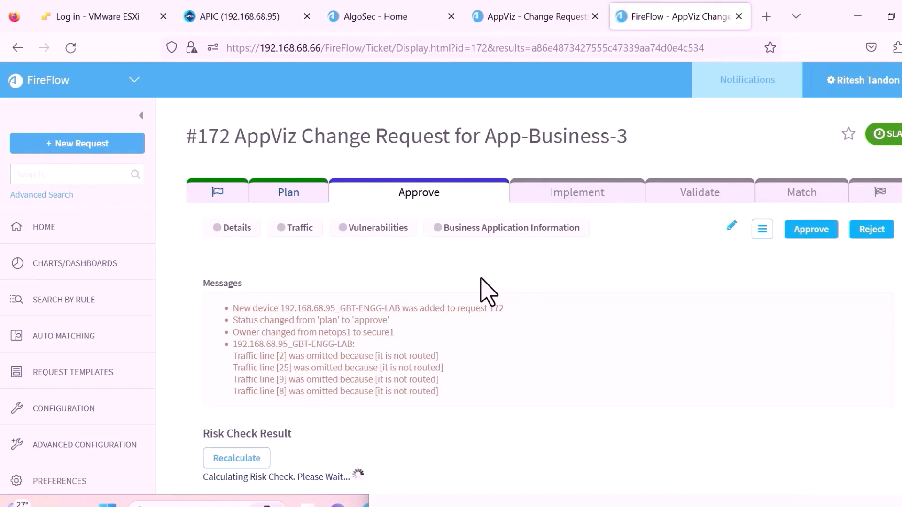
scroll(480, 279, down, 3)
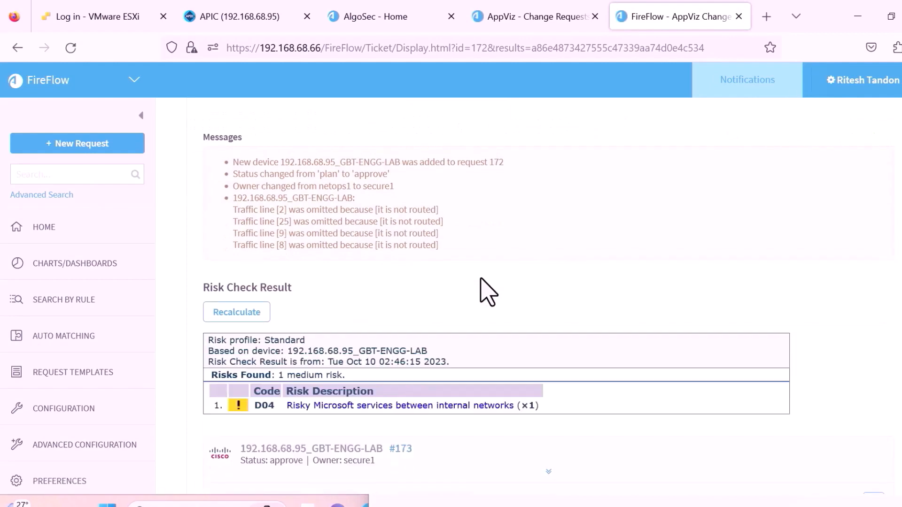
click(399, 407)
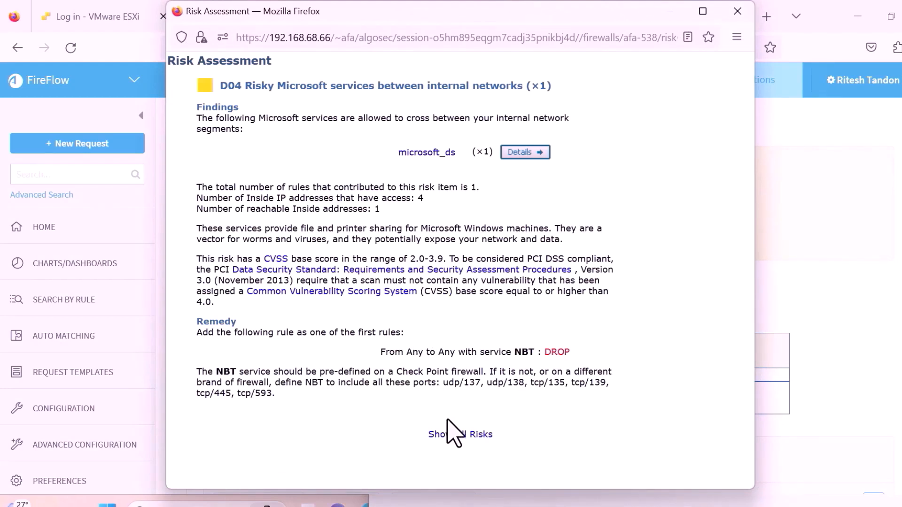
Approve request #172 and reopen it from the pending list to see sub-request #173's work order.
click(738, 11)
scroll(453, 319, up, 3)
click(828, 231)
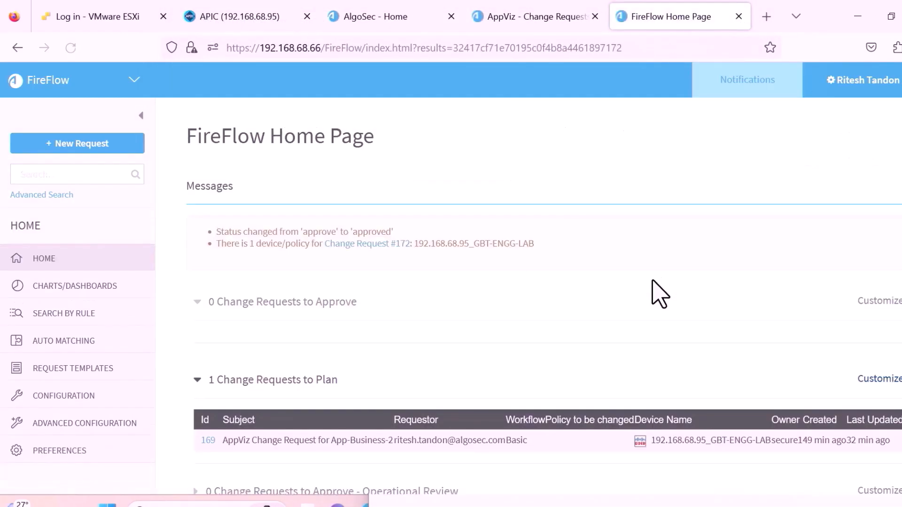
scroll(660, 293, down, 4)
scroll(660, 294, down, 10)
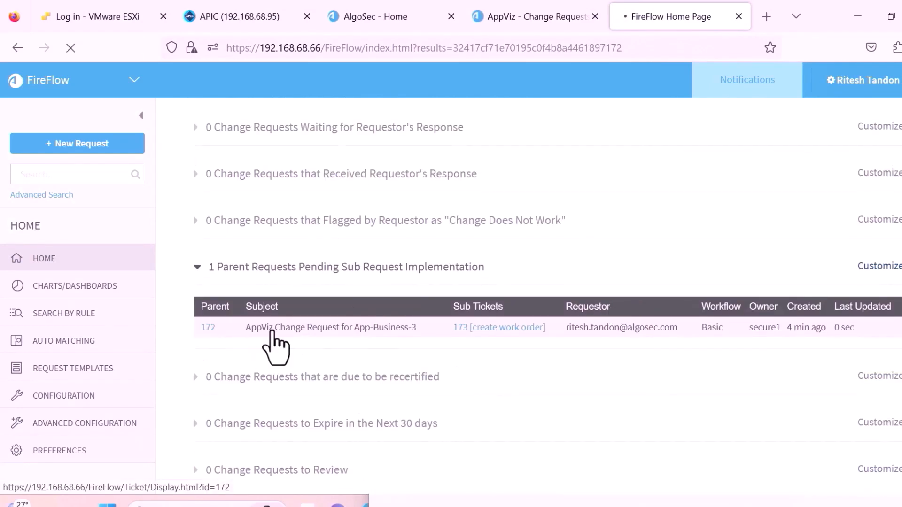
click(296, 328)
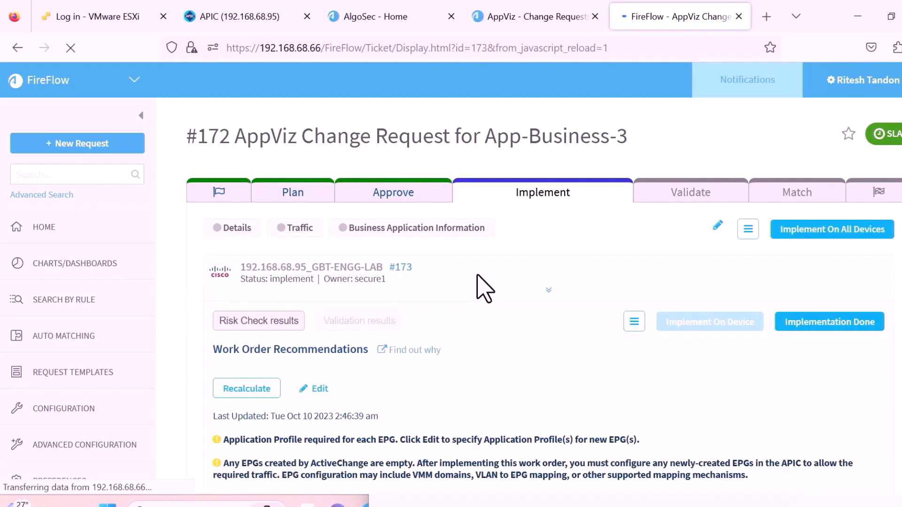
scroll(484, 288, down, 3)
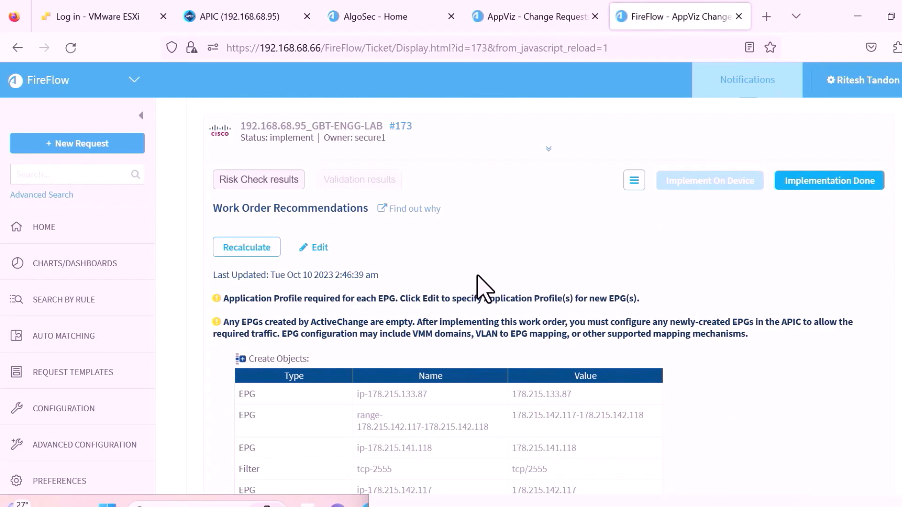
scroll(484, 289, down, 2)
scroll(390, 146, down, 3)
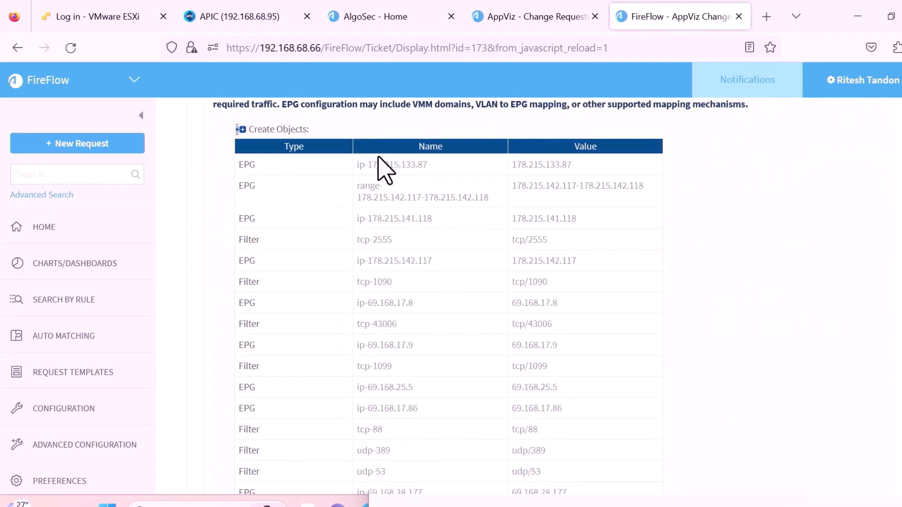
scroll(378, 159, down, 15)
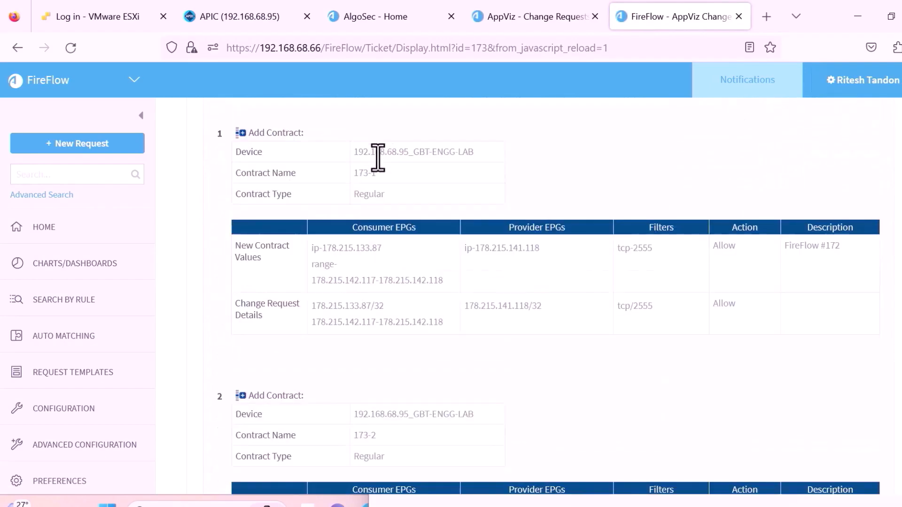
scroll(378, 159, down, 3)
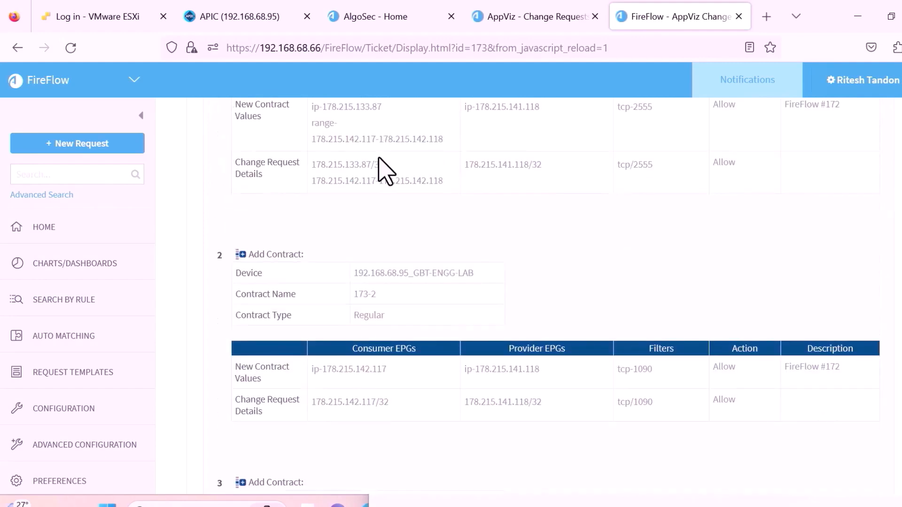
scroll(381, 165, up, 20)
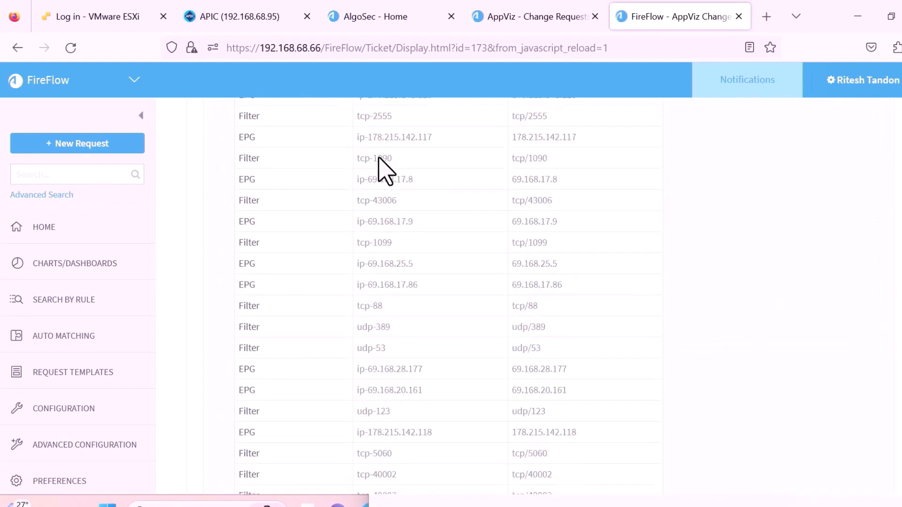
Map contract 173-1 to consumers GBT-LAB-APPS/GBT-APP5 and GBT-APP3 and provider GBT-LAB-APPS/GBT-APP2.
click(317, 247)
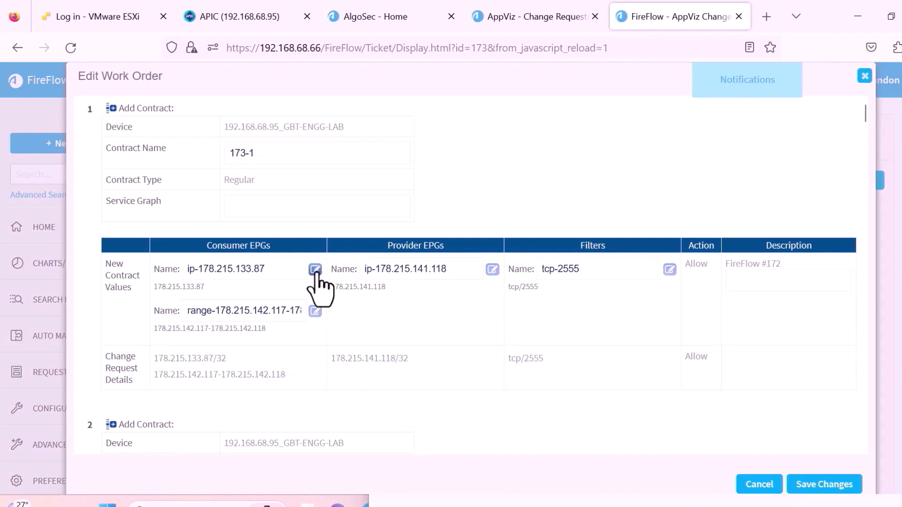
click(315, 270)
click(440, 213)
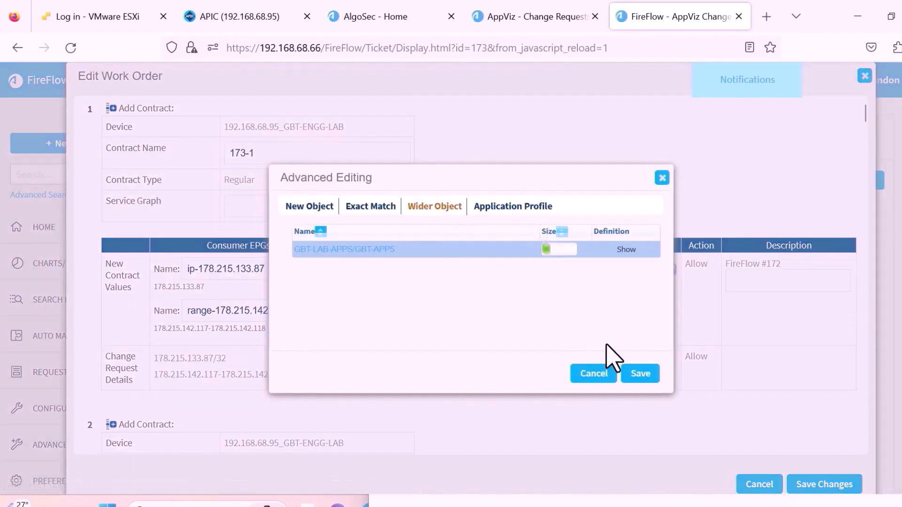
click(640, 375)
click(493, 269)
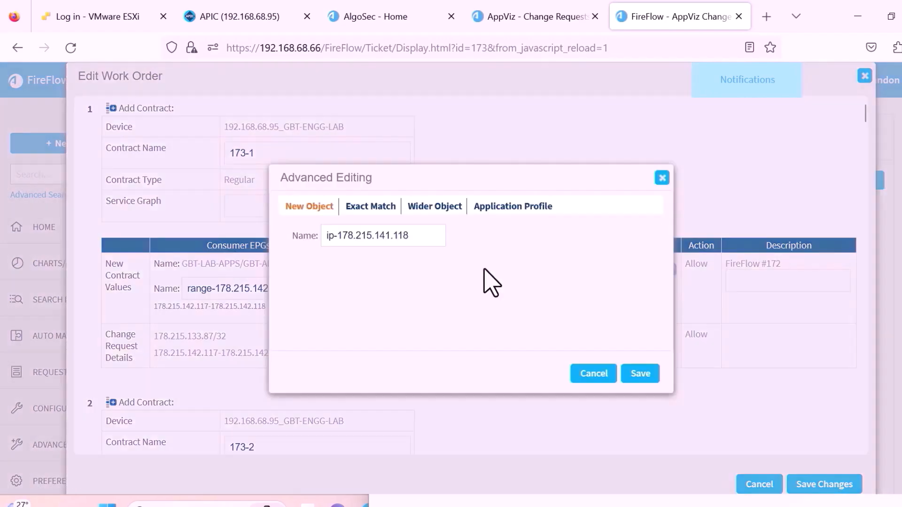
click(446, 213)
click(639, 376)
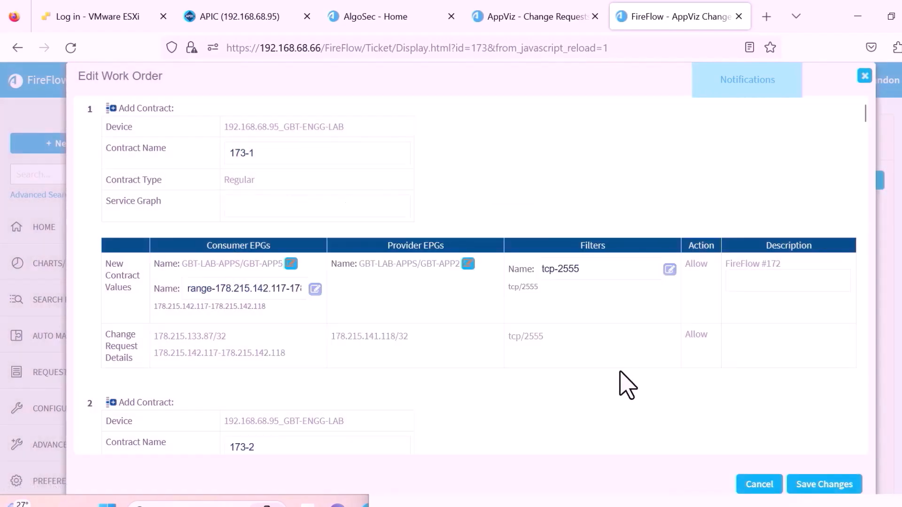
click(315, 289)
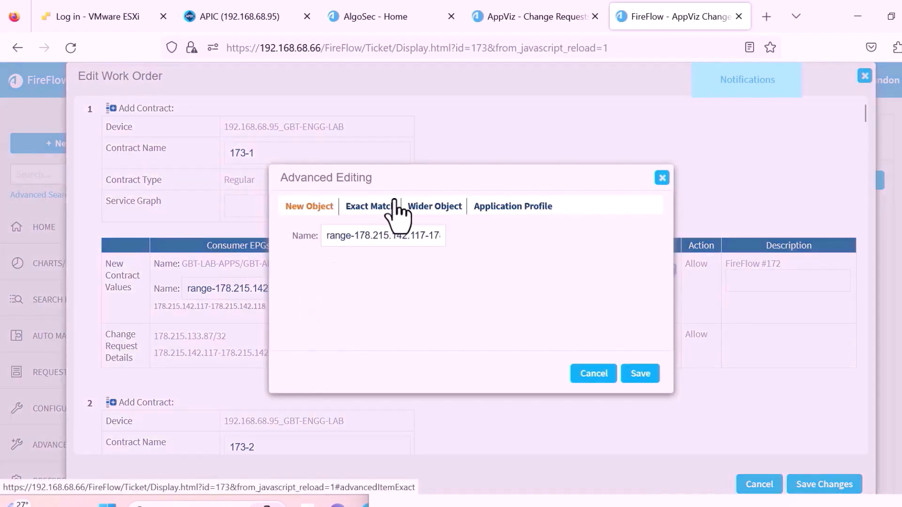
click(435, 209)
click(637, 376)
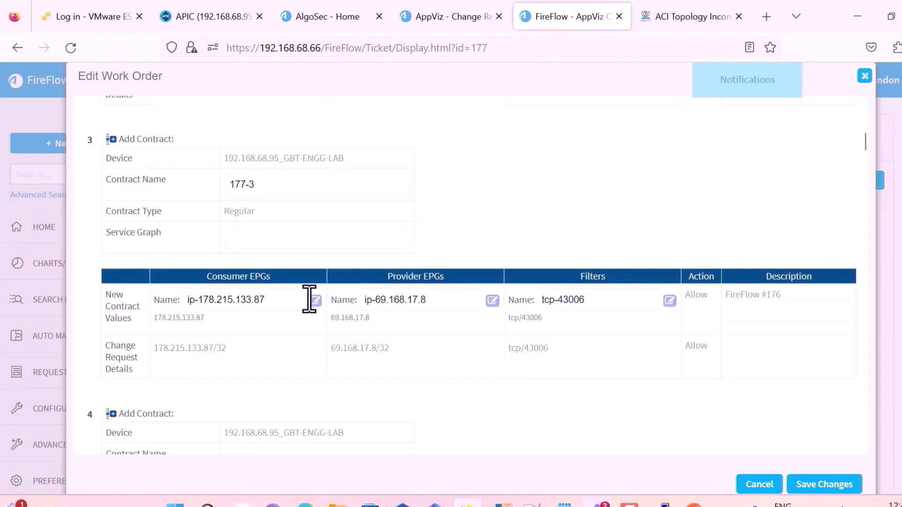
Set contract 177-3's consumer EPG to GBT-LAB-APPS/GBT-APP5 and provider to GBT-LAB-APPS/GBT-APP4.
click(312, 298)
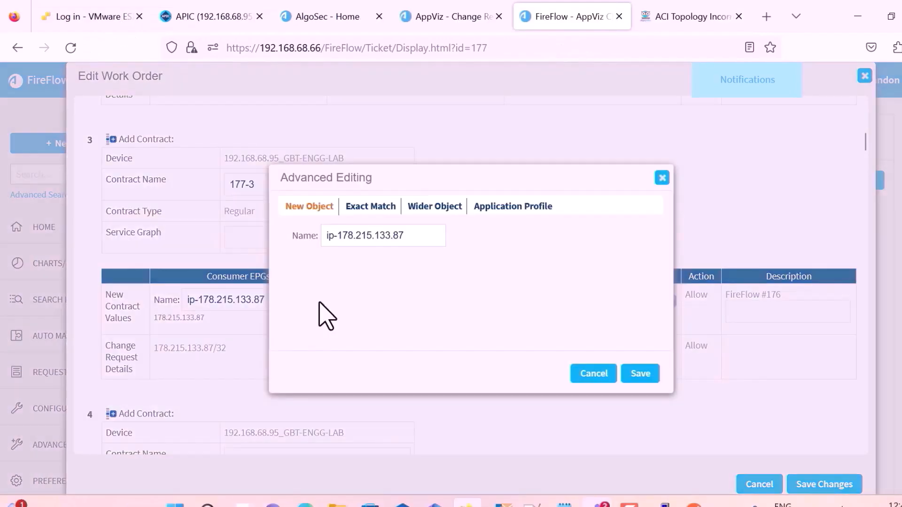
click(434, 206)
click(641, 374)
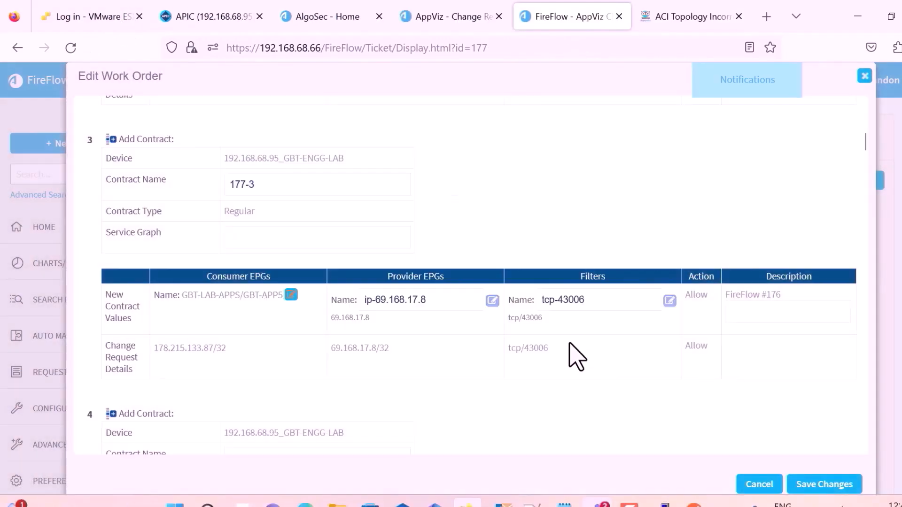
click(492, 300)
click(442, 207)
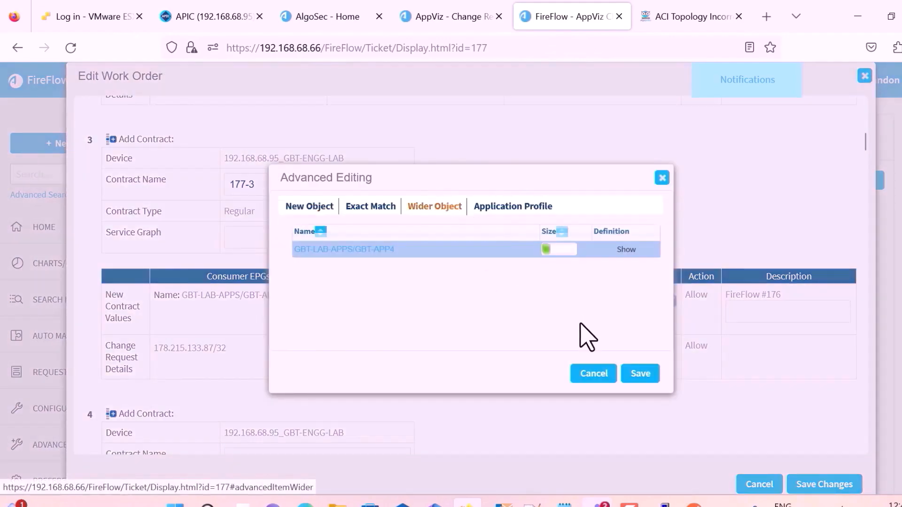
click(641, 374)
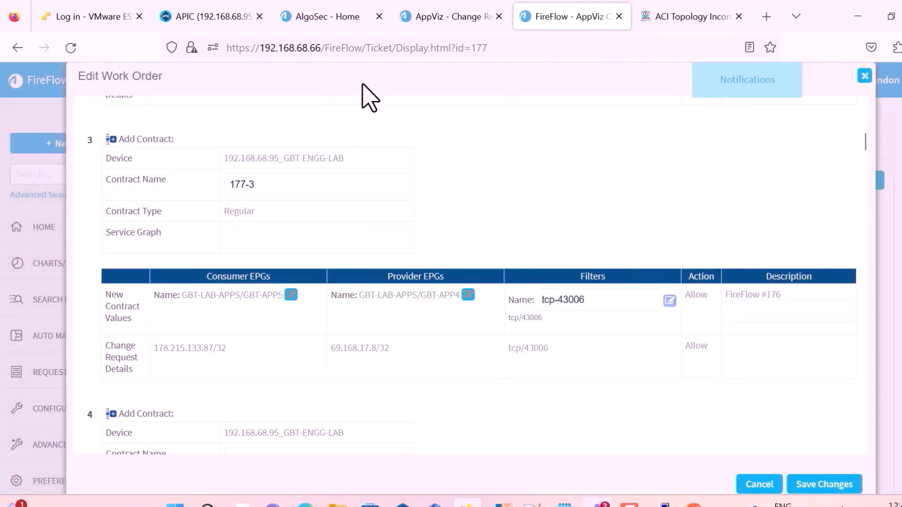
scroll(385, 186, down, 20)
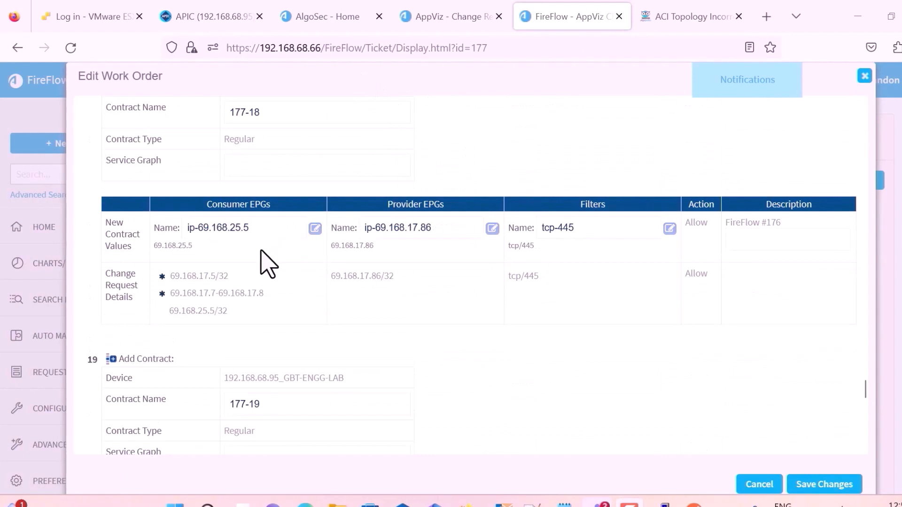
scroll(261, 251, up, 2)
scroll(261, 251, down, 4)
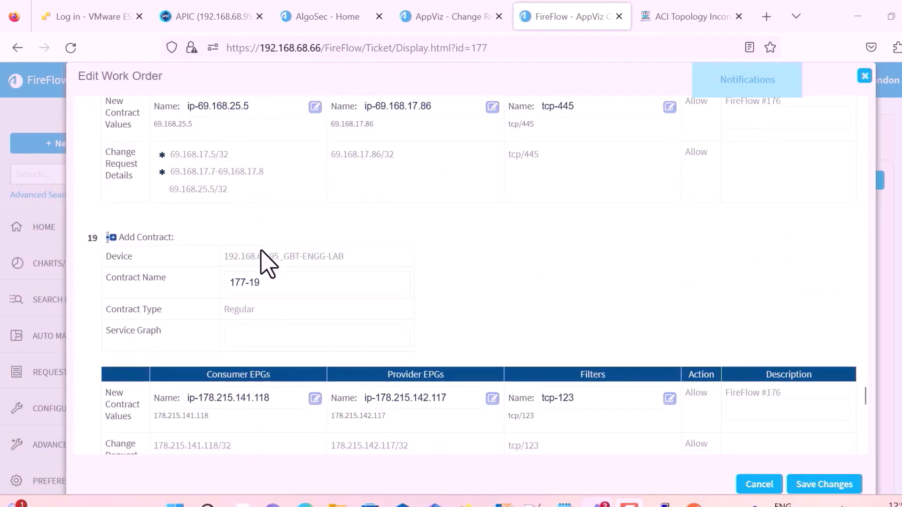
scroll(259, 252, up, 2)
Give the tcp/445 contract 177-18 consumer EPG GBT-LAB-APPS/GBT-APP1 and provider GBT-LAB-APPS/GBT-APP4.
drag(171, 211, 228, 212)
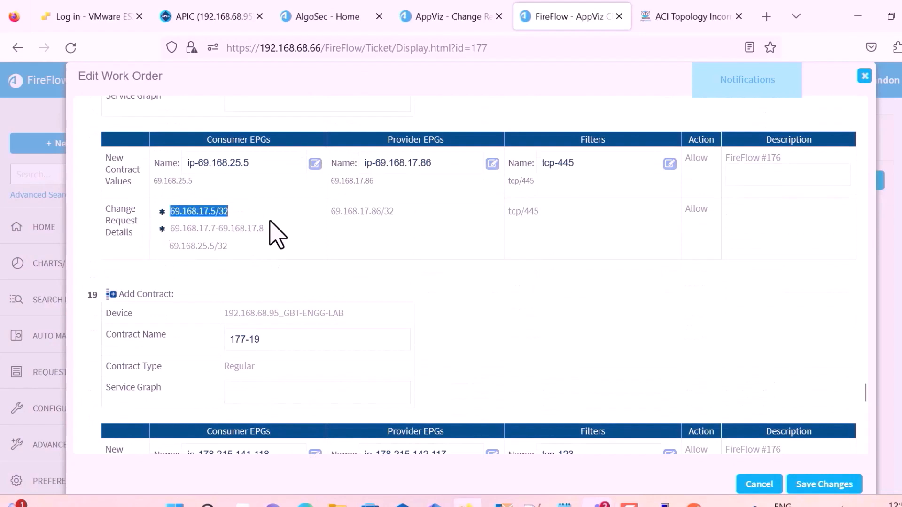
drag(330, 211, 425, 211)
drag(508, 211, 559, 212)
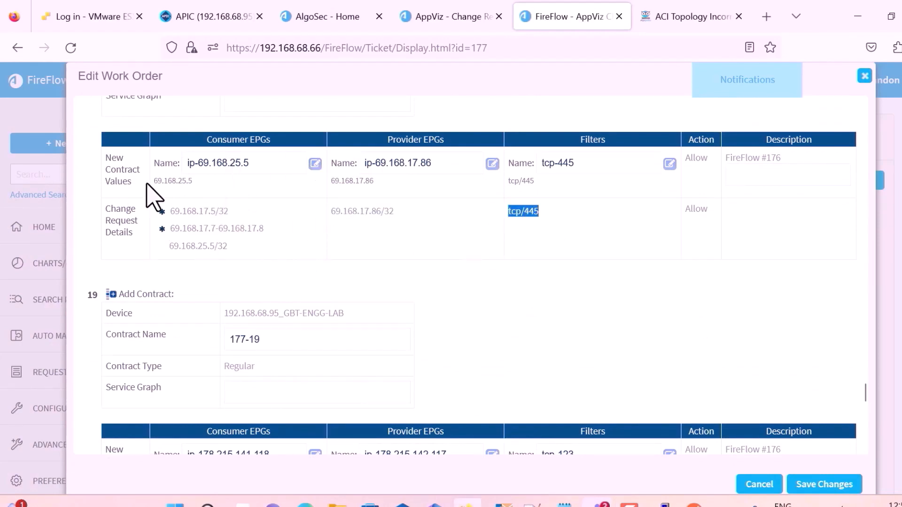
drag(187, 211, 298, 244)
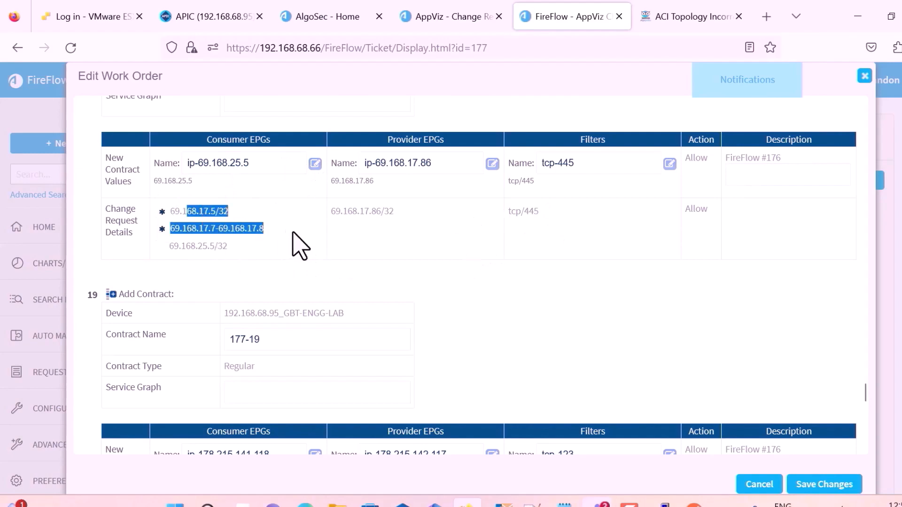
click(315, 164)
click(437, 207)
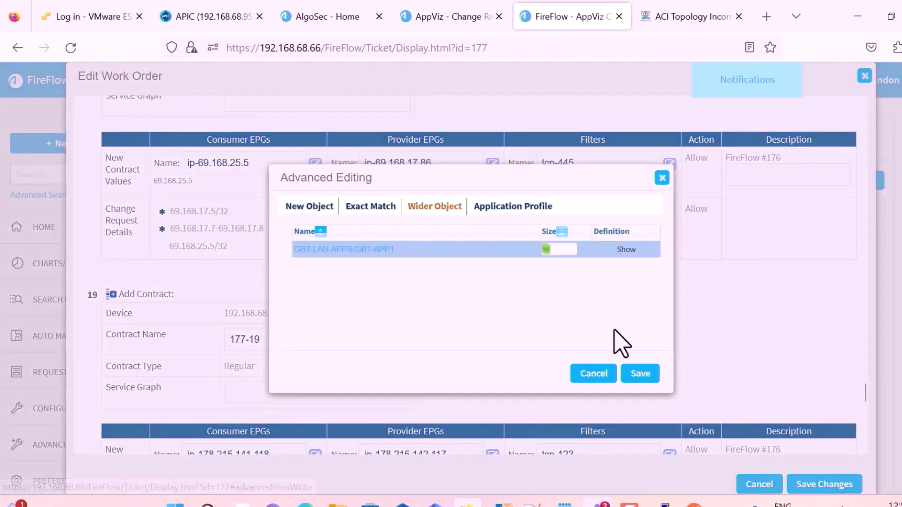
click(641, 374)
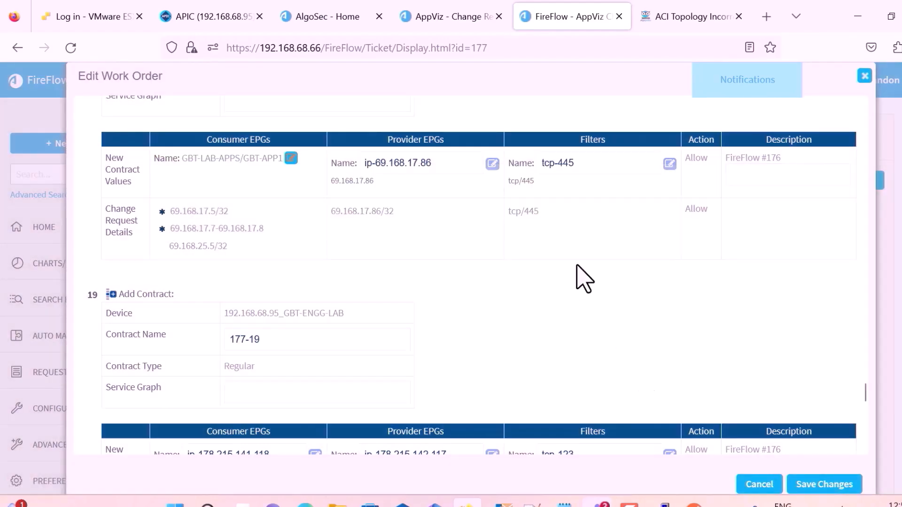
click(492, 164)
click(467, 208)
click(641, 374)
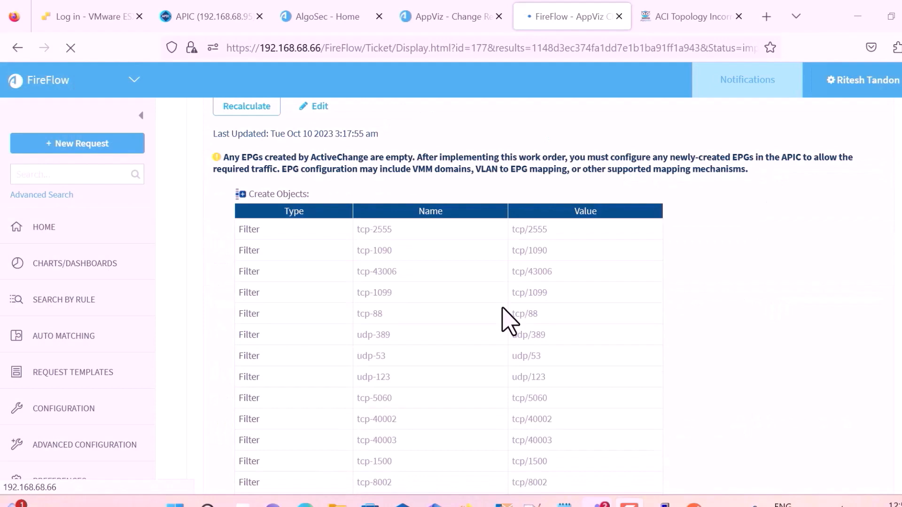
Implement ticket #176's work order on all devices and reload the ticket once it completes.
scroll(510, 322, down, 10)
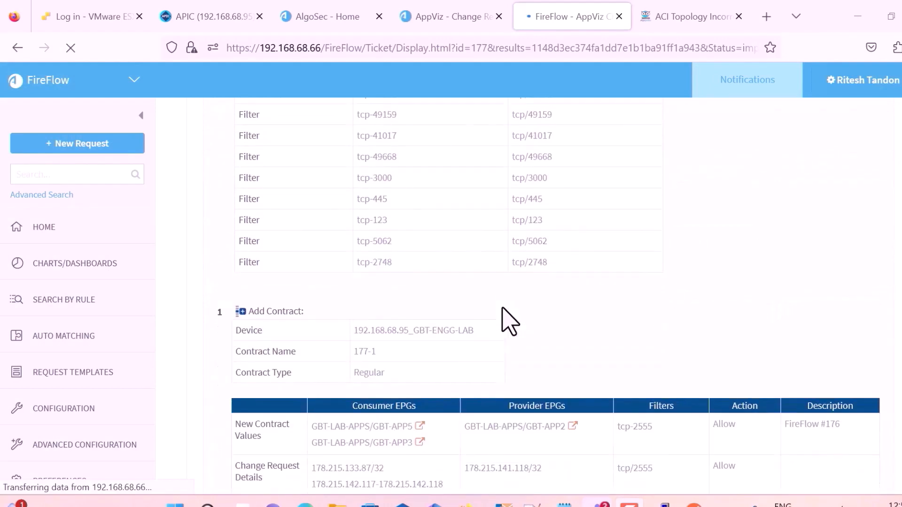
scroll(510, 322, down, 3)
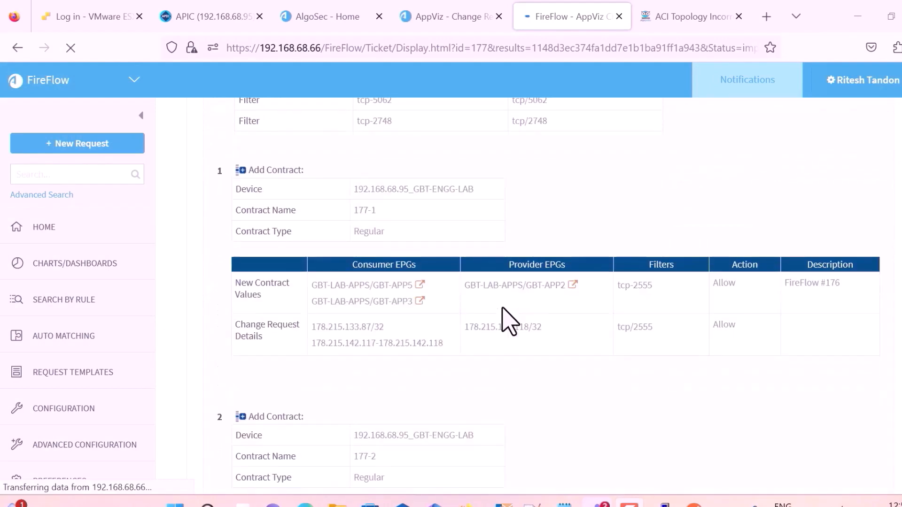
scroll(510, 321, up, 15)
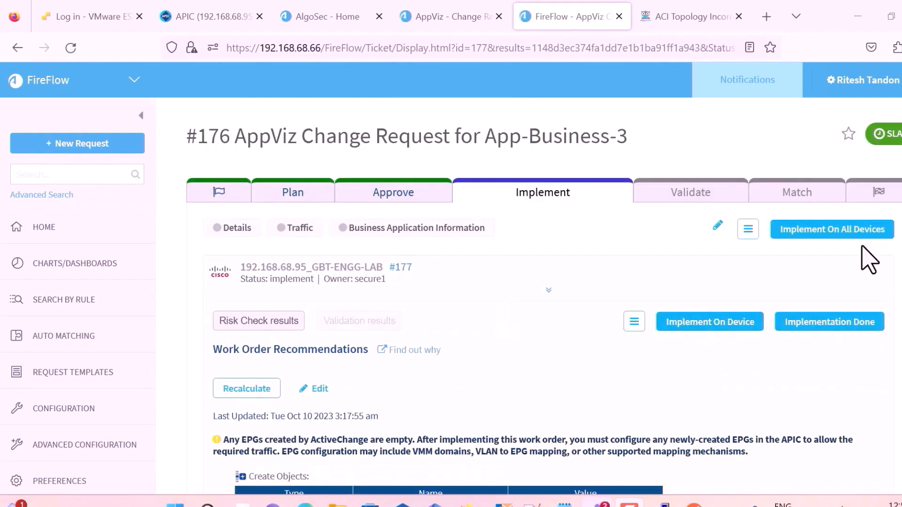
click(841, 229)
click(537, 303)
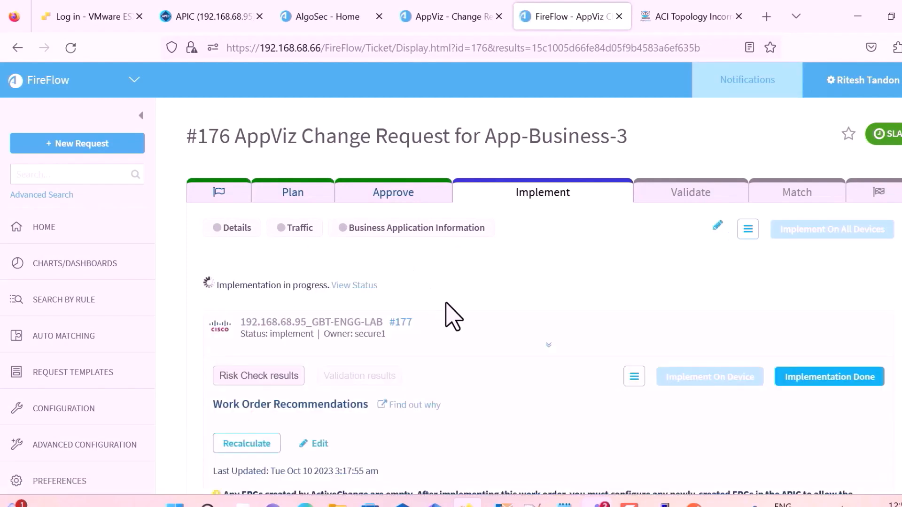
scroll(453, 317, down, 8)
scroll(453, 317, up, 6)
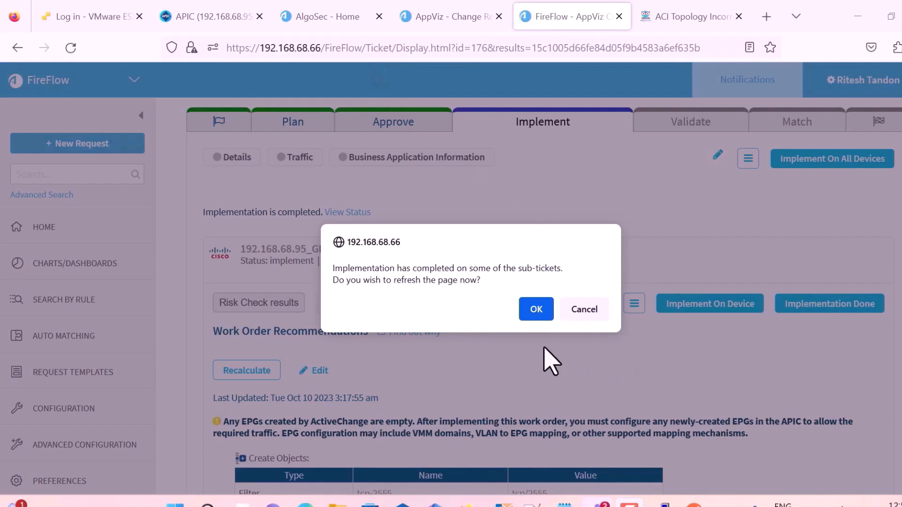
click(536, 309)
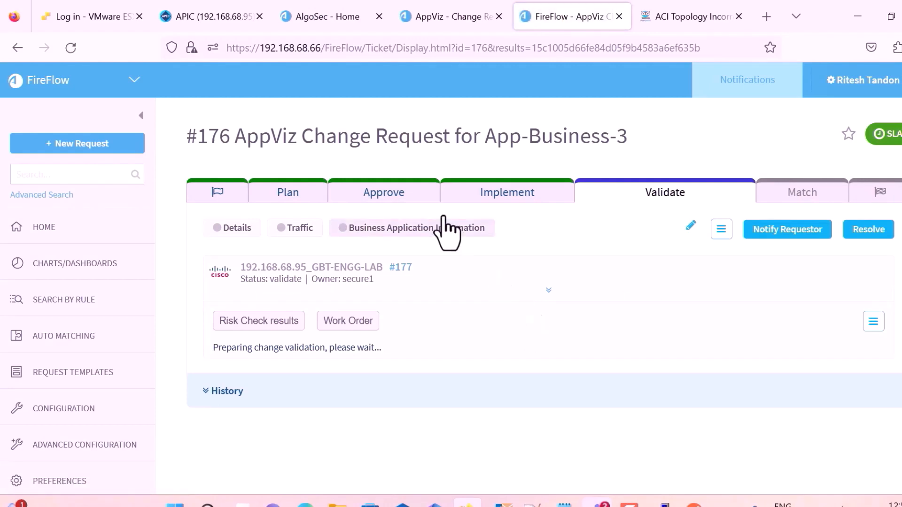
Bring up the Cisco APIC tenant and view the application profile's topology.
click(196, 17)
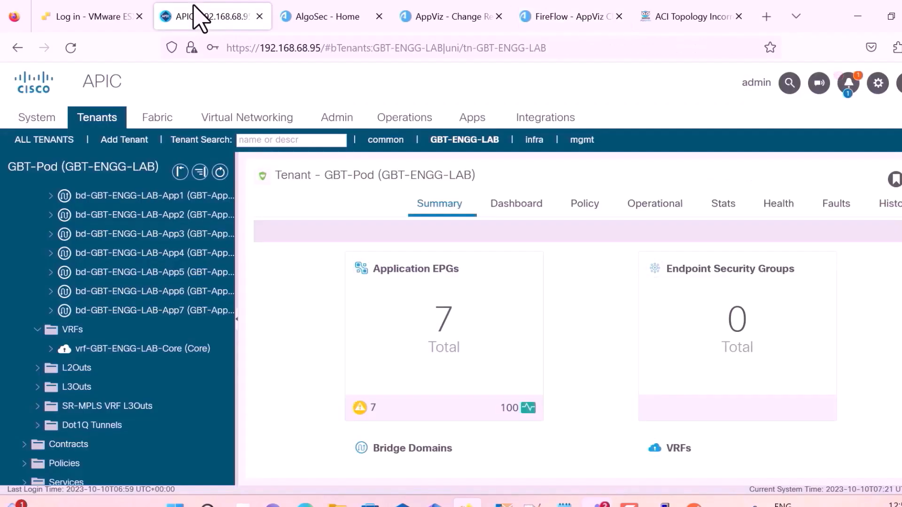
scroll(119, 240, up, 6)
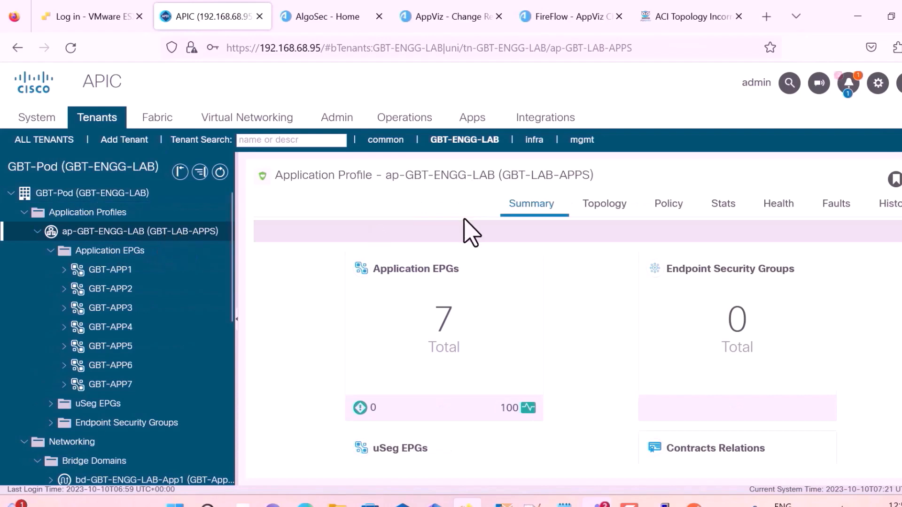
click(576, 232)
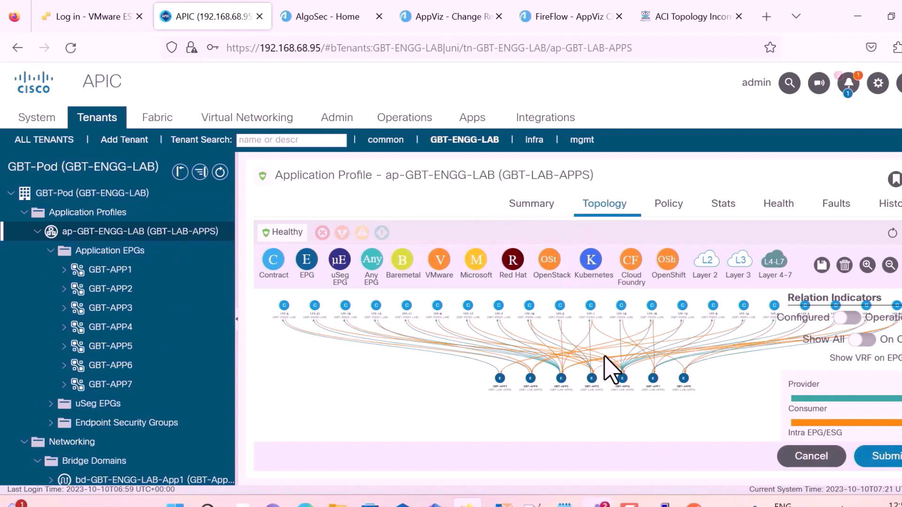
scroll(604, 357, up, 2)
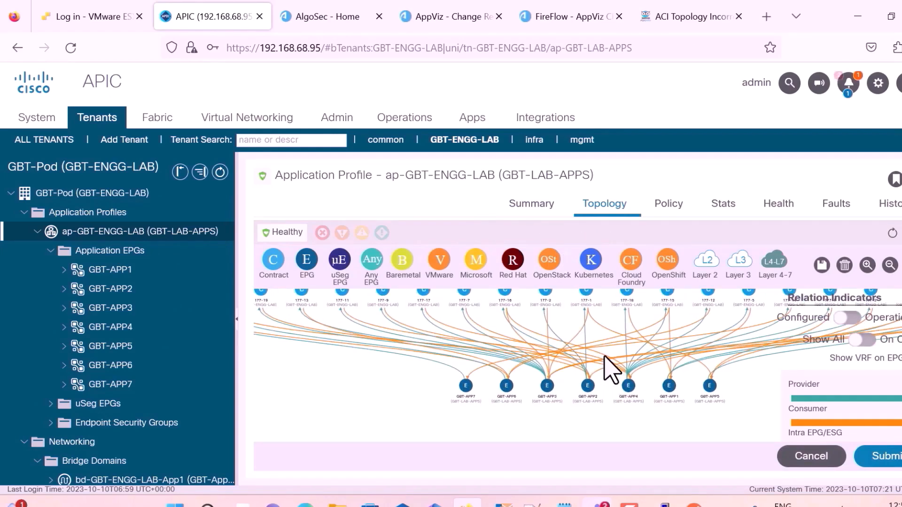
Browse the tenant's standard contracts, 177-1 onward, in the navigation tree.
click(51, 252)
click(39, 328)
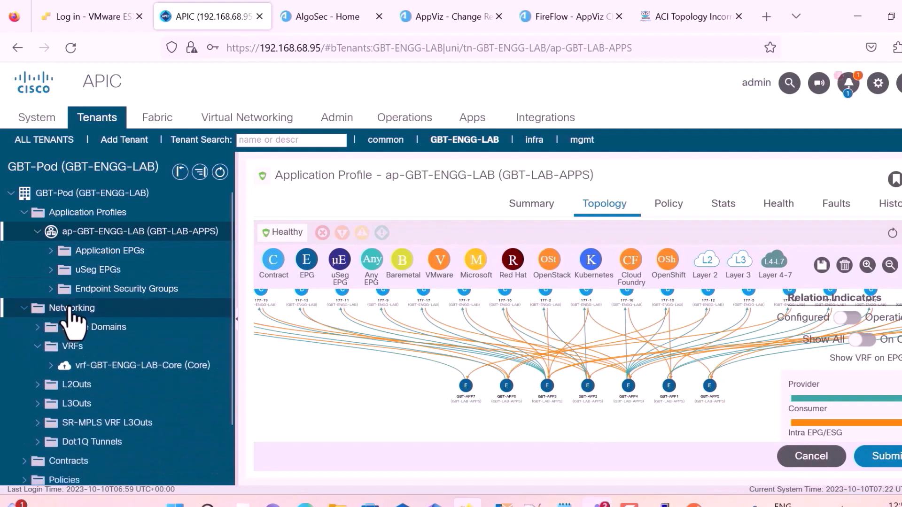
scroll(71, 311, down, 2)
click(25, 402)
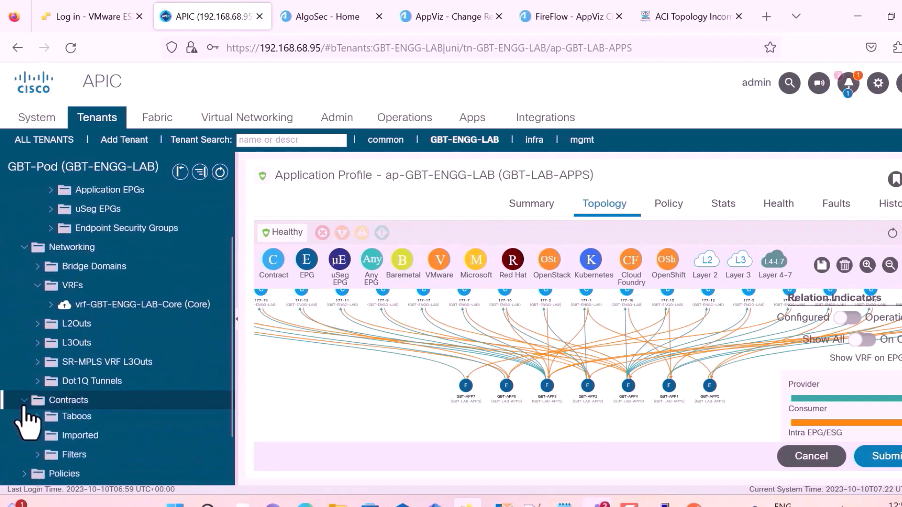
click(39, 417)
scroll(105, 383, down, 6)
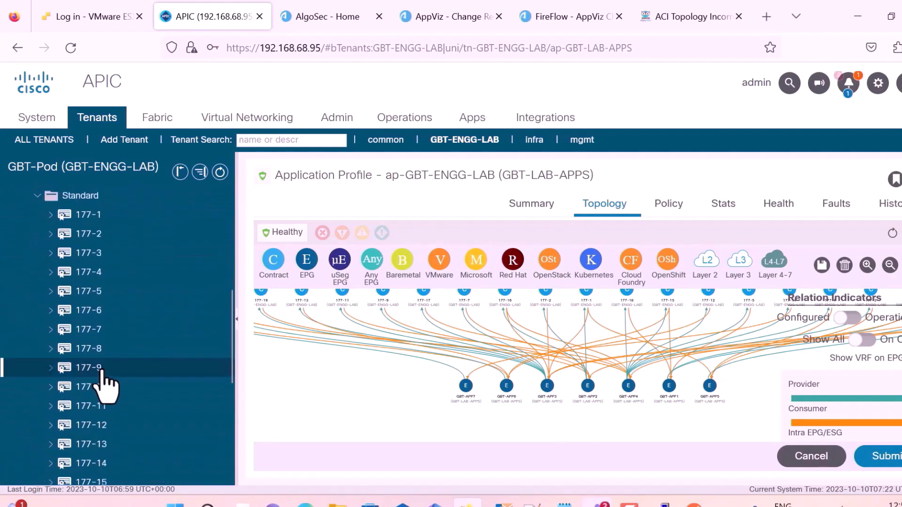
scroll(105, 383, down, 3)
scroll(105, 376, up, 5)
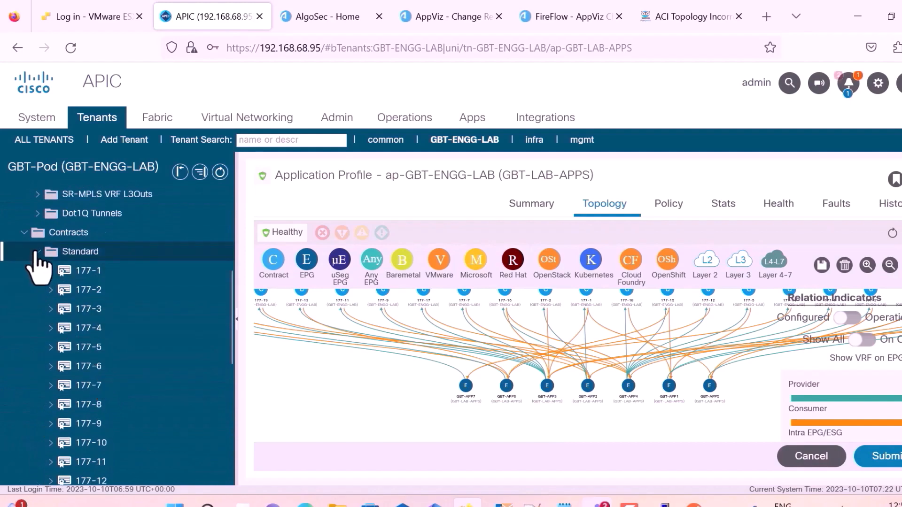
click(38, 253)
Inspect the tenant's tcp filters in the navigation tree.
click(38, 400)
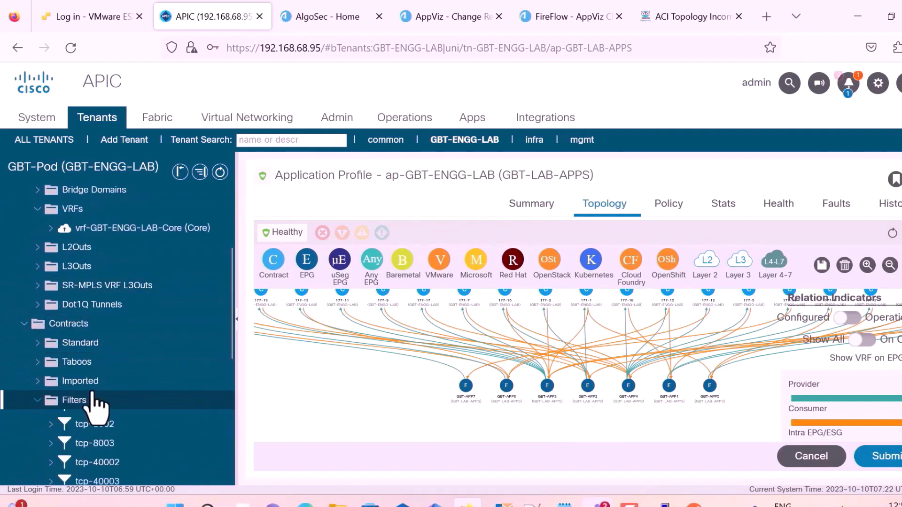
scroll(96, 404, down, 6)
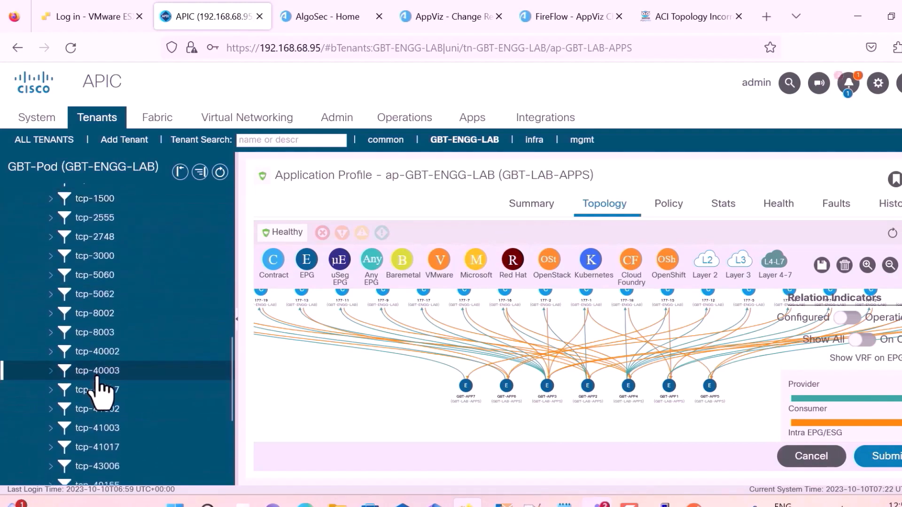
scroll(99, 390, up, 7)
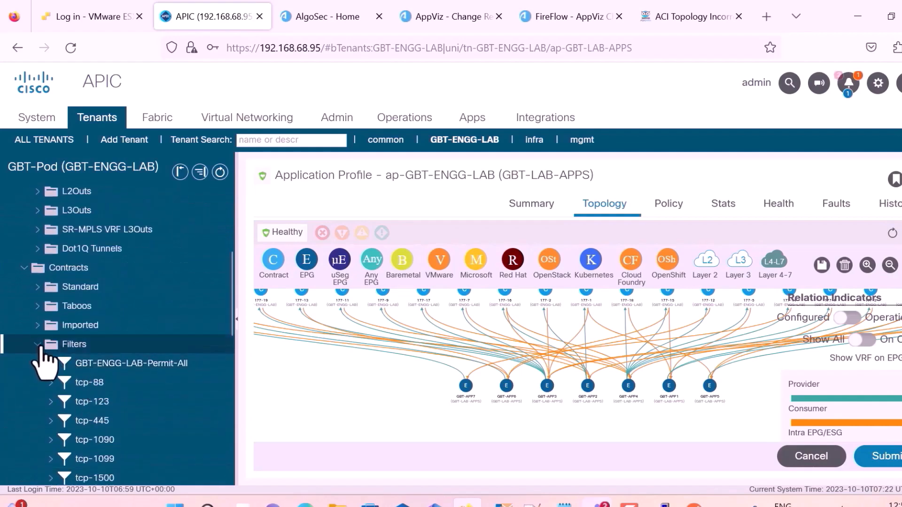
click(39, 346)
scroll(53, 403, up, 4)
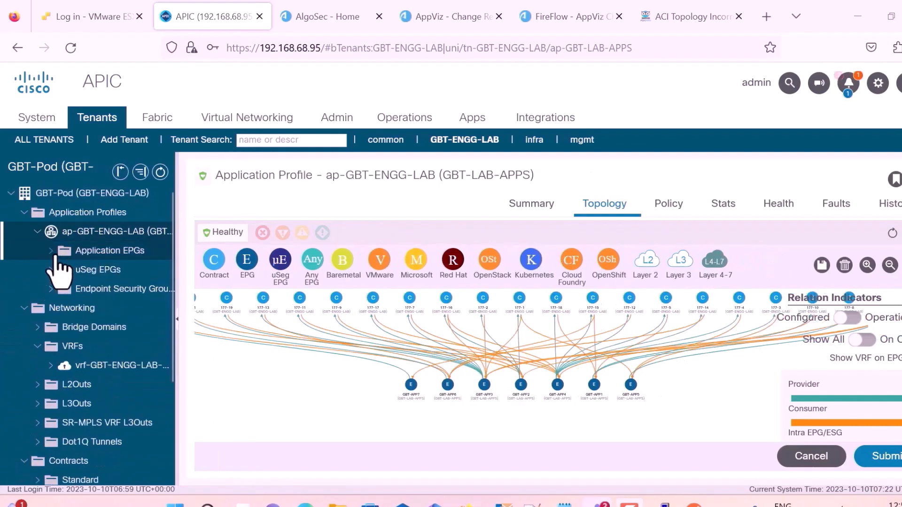
Check GBT-APP1's contracts 177-5, 177-8, 177-10, 177-15 and 177-18 are formed, then expand GBT-APP7.
click(53, 253)
click(65, 270)
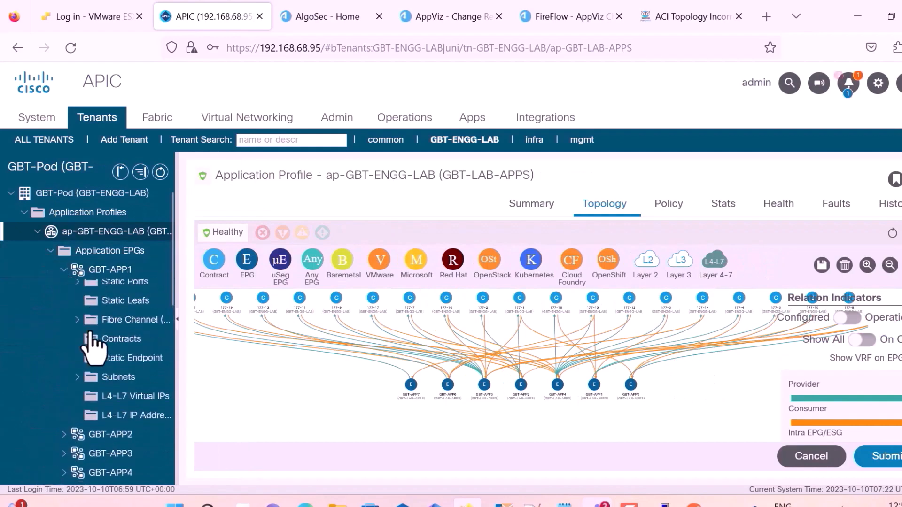
click(135, 385)
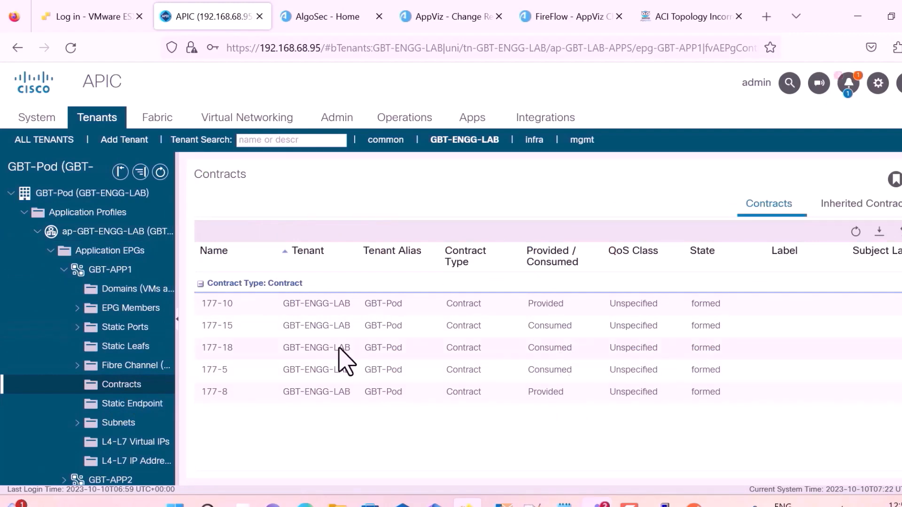
click(65, 272)
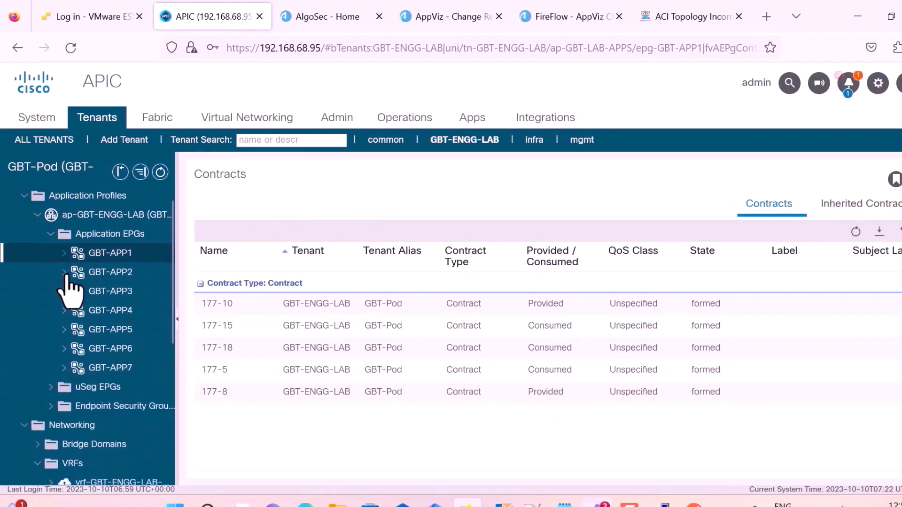
scroll(71, 264, down, 3)
click(65, 220)
Review the contracts attached to GBT-APP7 in APIC.
click(123, 332)
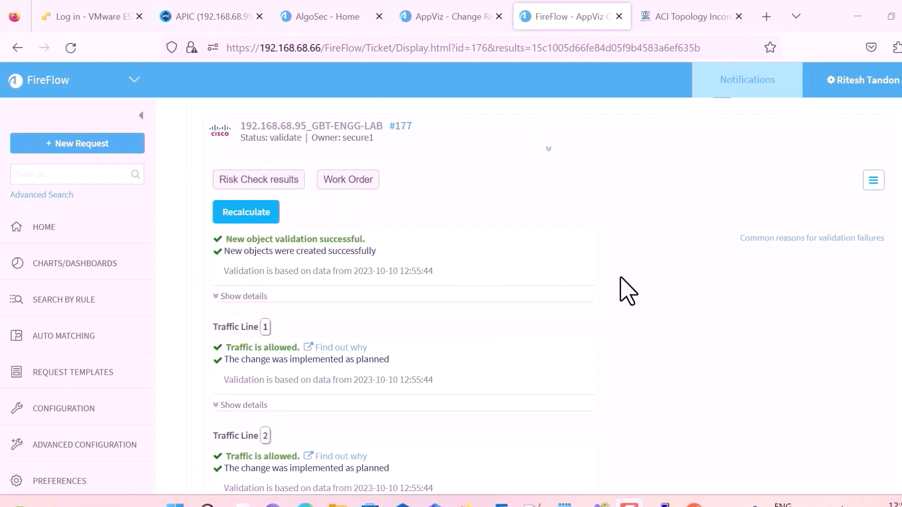
scroll(627, 291, down, 2)
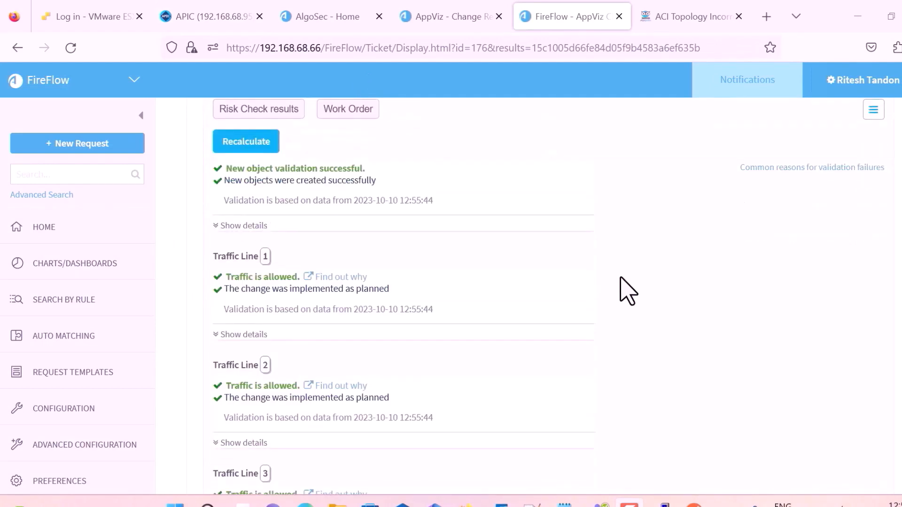
scroll(628, 291, down, 15)
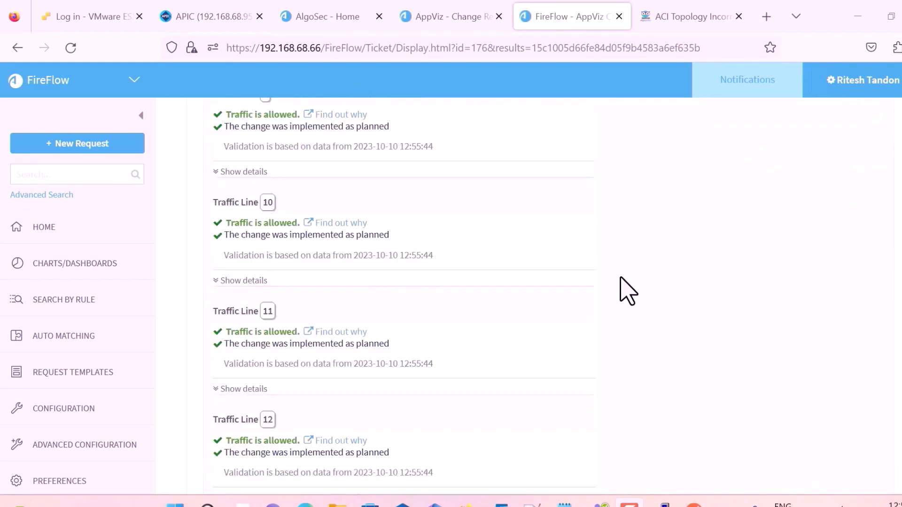
scroll(628, 292, down, 14)
Resolve validated change request #176 and return to App-Business-3's change requests in AppViz.
scroll(627, 292, up, 20)
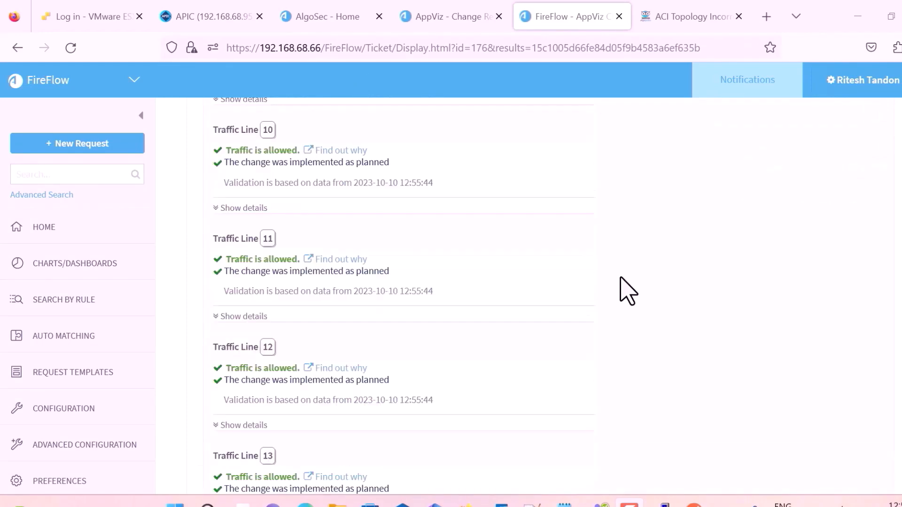
scroll(627, 291, up, 4)
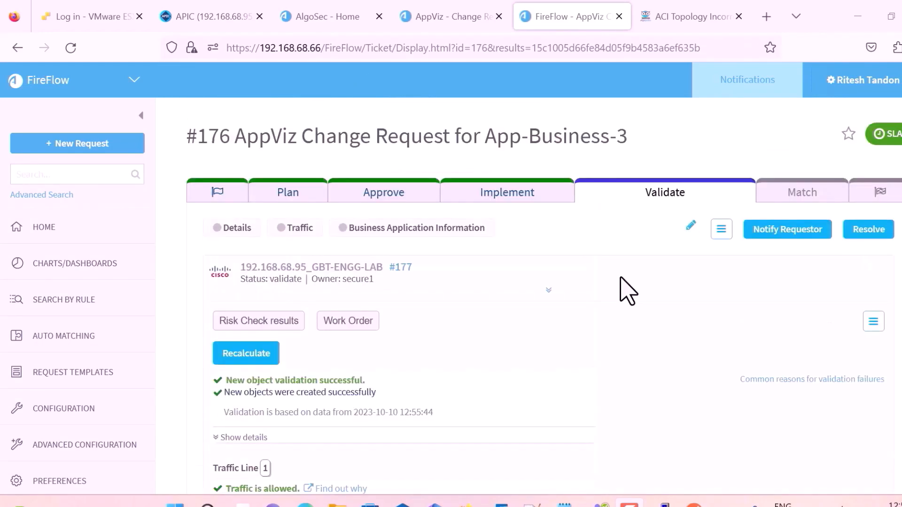
click(865, 234)
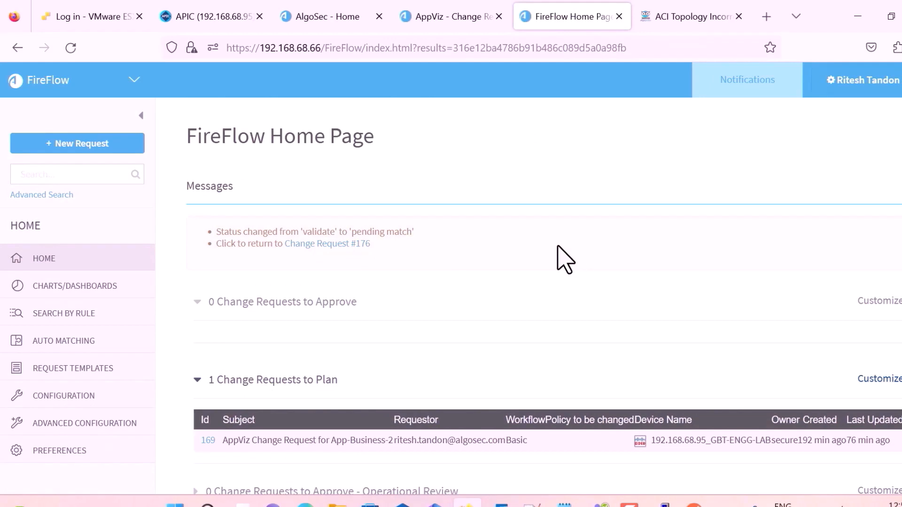
click(459, 25)
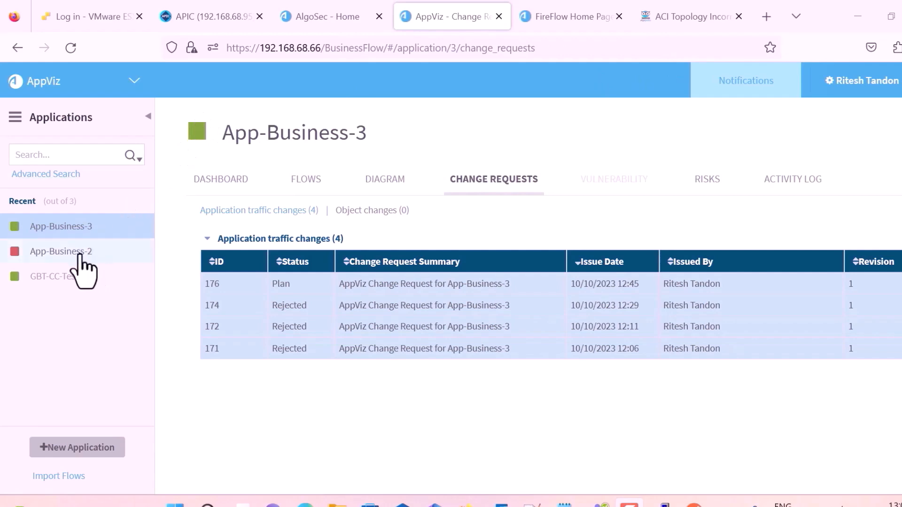
Confirm #176 shows Pending Match, then scroll through App-Business-3's 32 application flows.
click(199, 183)
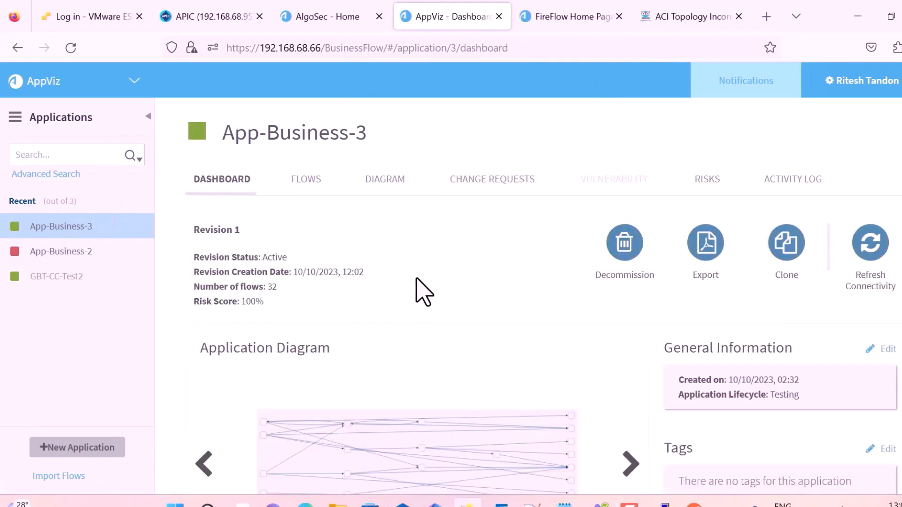
click(478, 202)
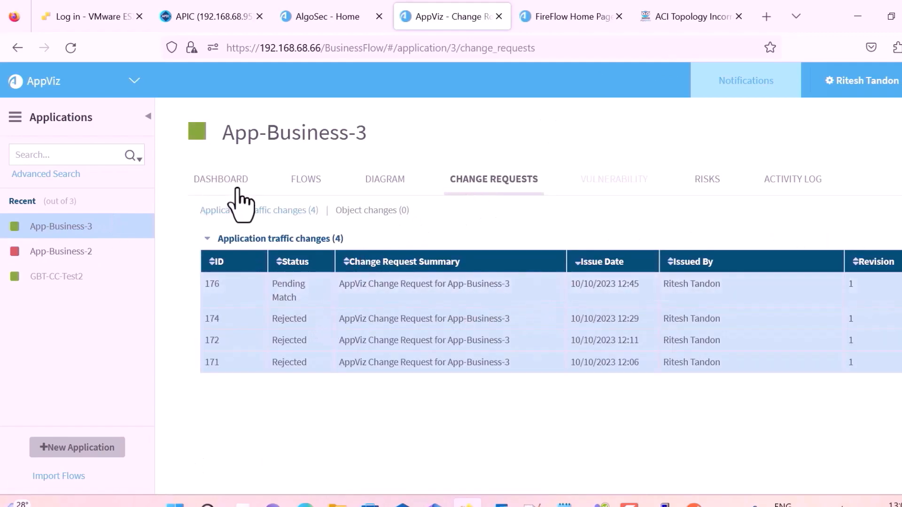
click(299, 183)
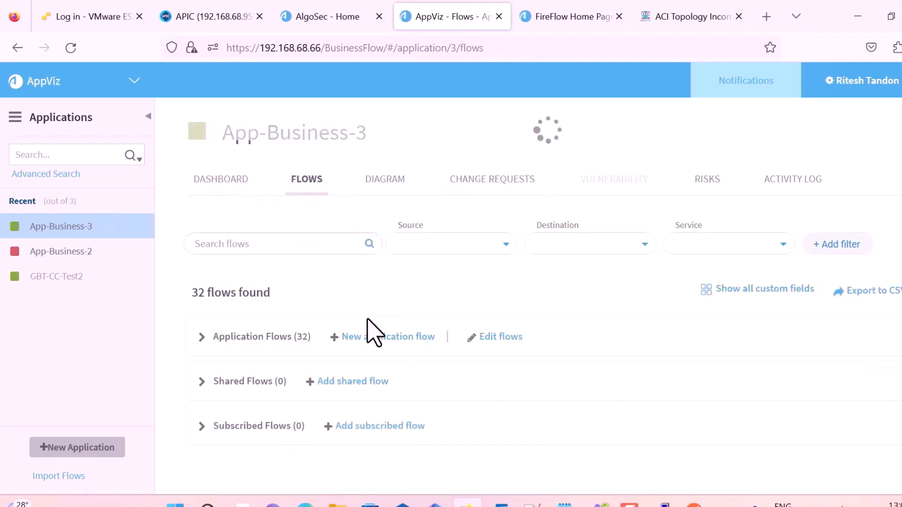
click(203, 338)
scroll(301, 357, down, 5)
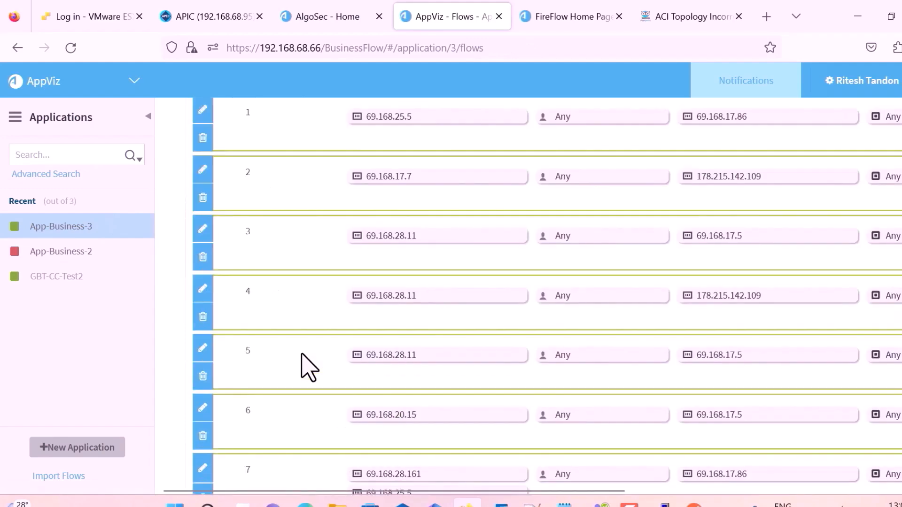
scroll(302, 355, down, 10)
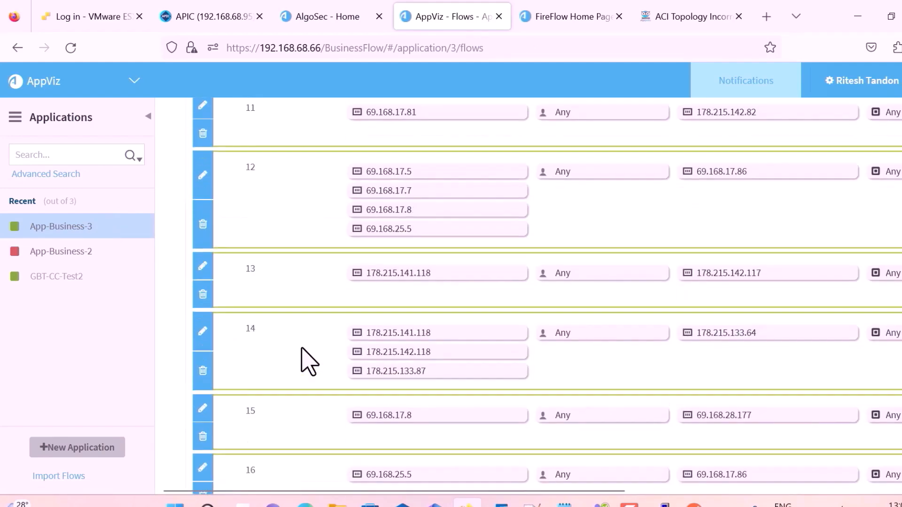
scroll(309, 362, down, 12)
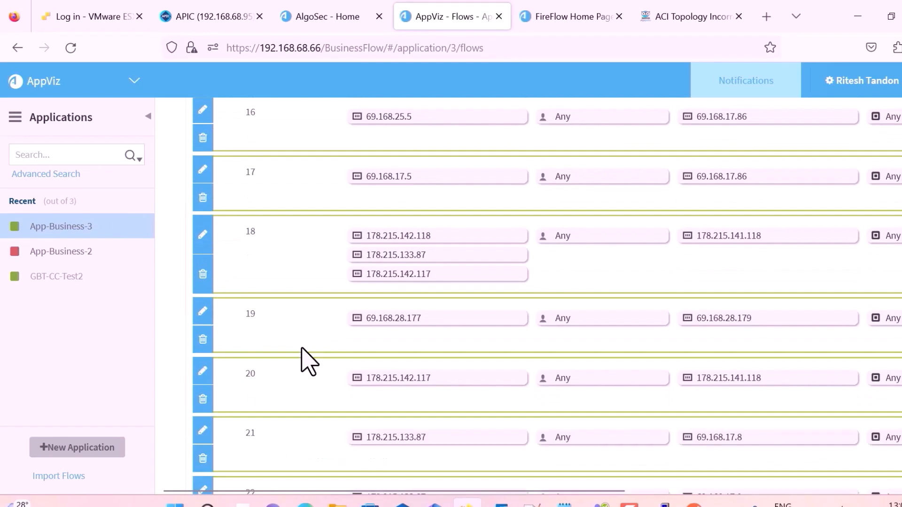
scroll(309, 361, down, 8)
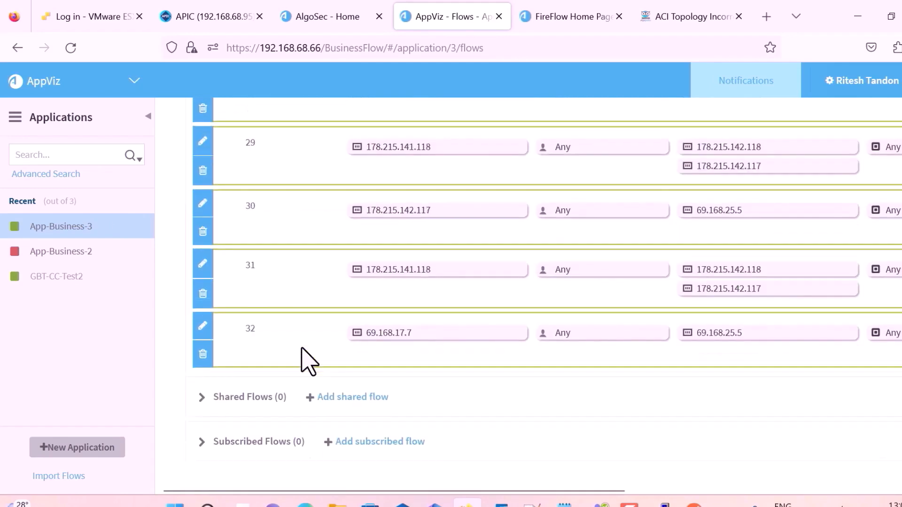
scroll(309, 362, up, 20)
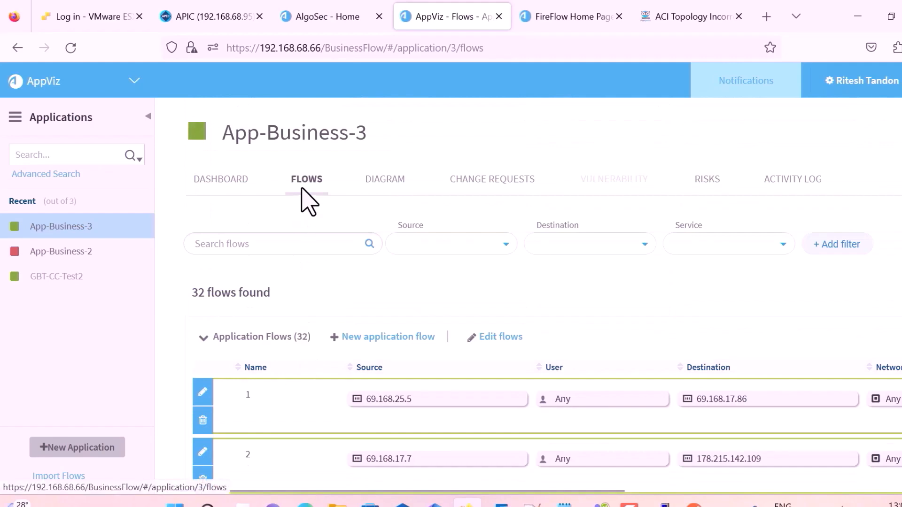
Review App-Business-3's diagram, activity log, risks and flows, ending on the dashboard showing Revision 1 Active.
click(382, 200)
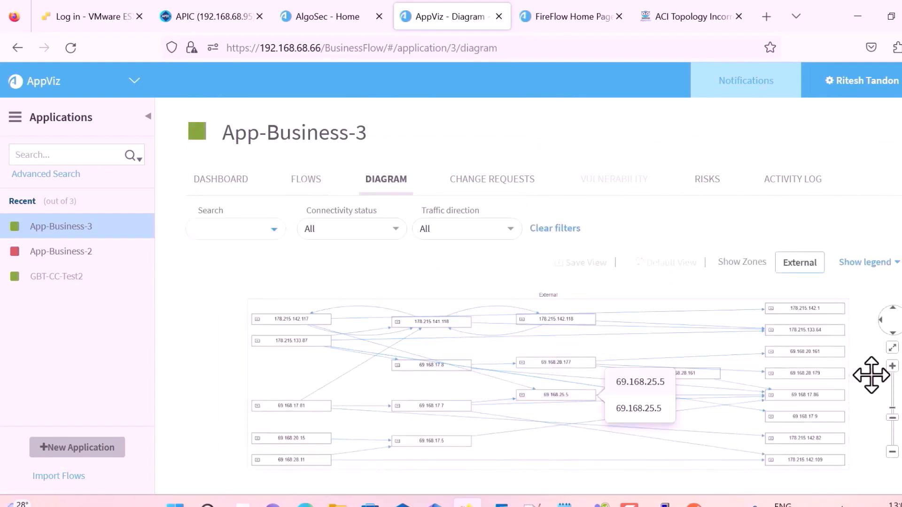
click(803, 186)
scroll(746, 284, down, 3)
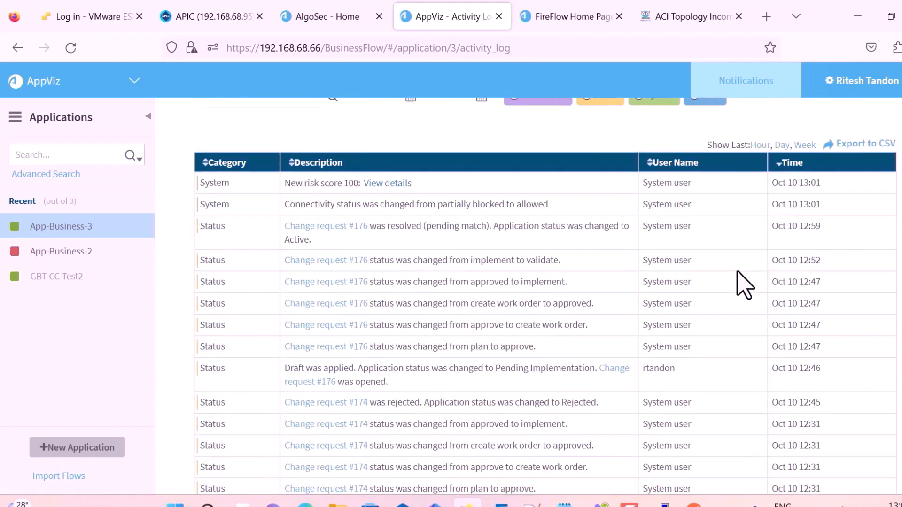
scroll(746, 284, down, 5)
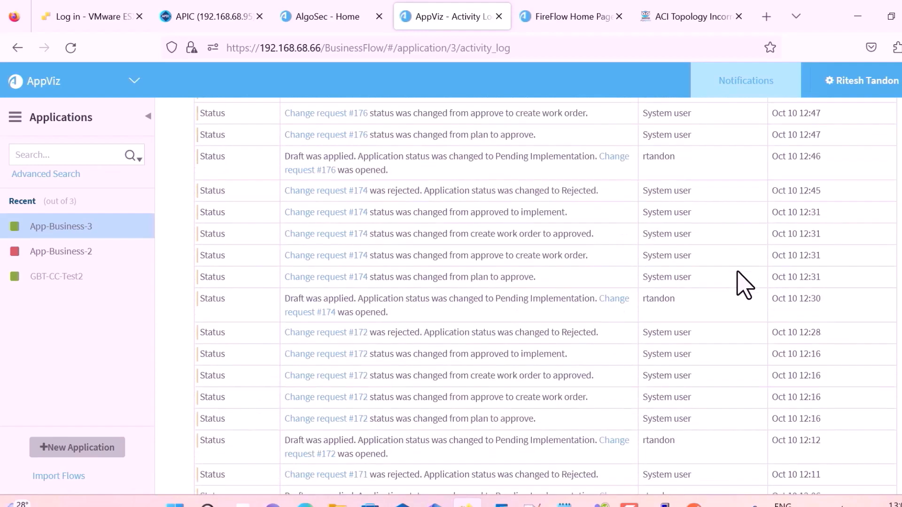
scroll(745, 284, up, 10)
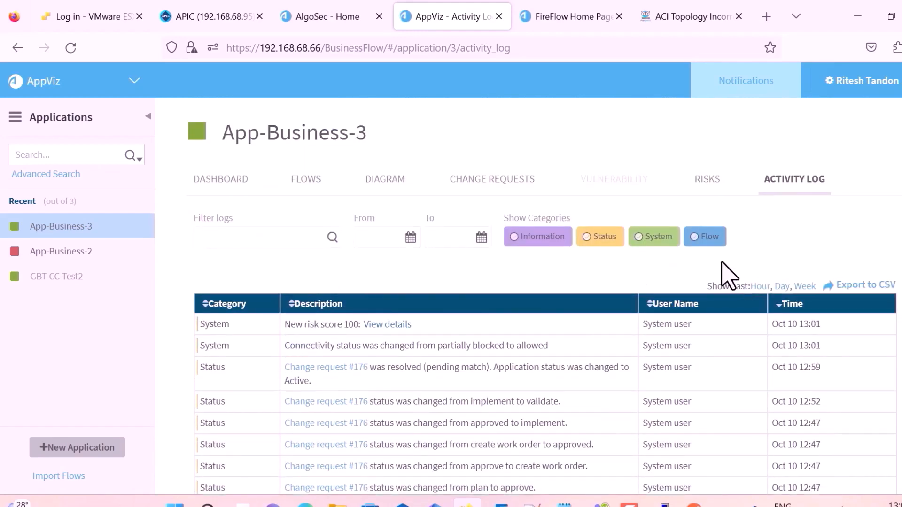
click(722, 185)
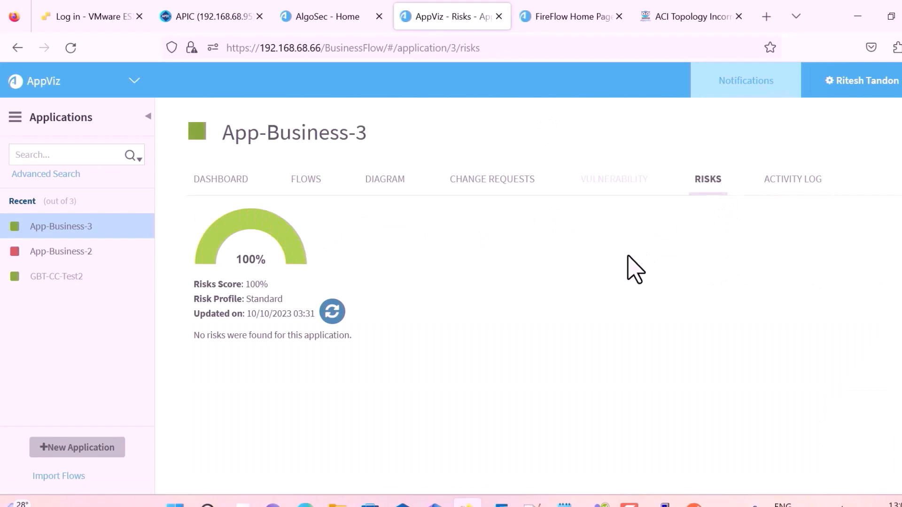
click(318, 186)
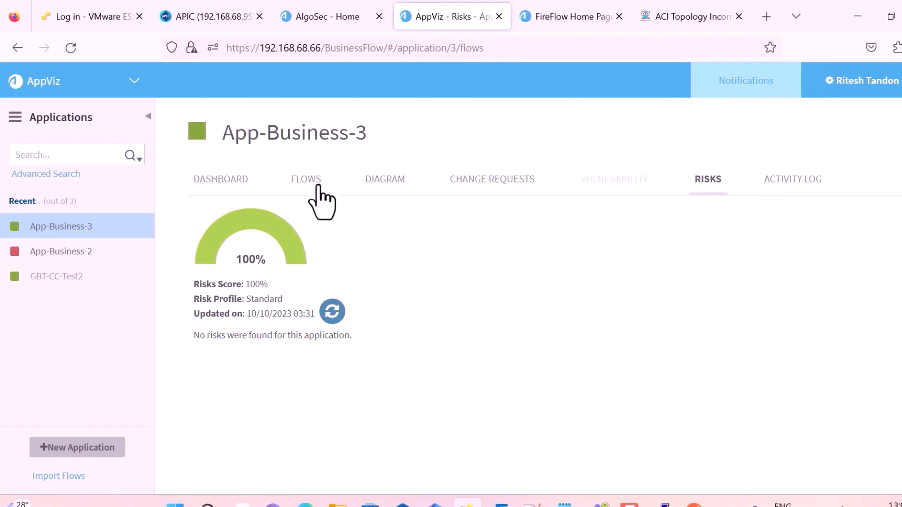
click(229, 184)
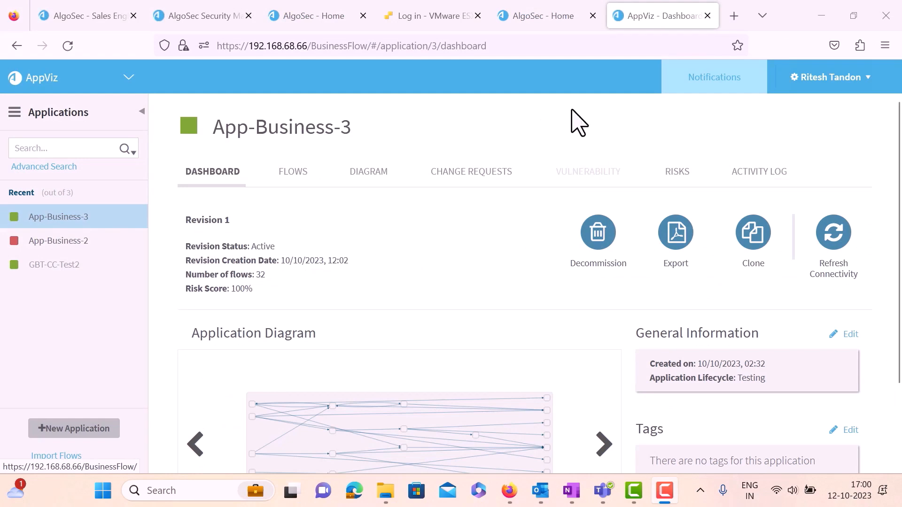
Search Firewall Analyzer policy rules by Business Applications for 'Business'.
click(555, 30)
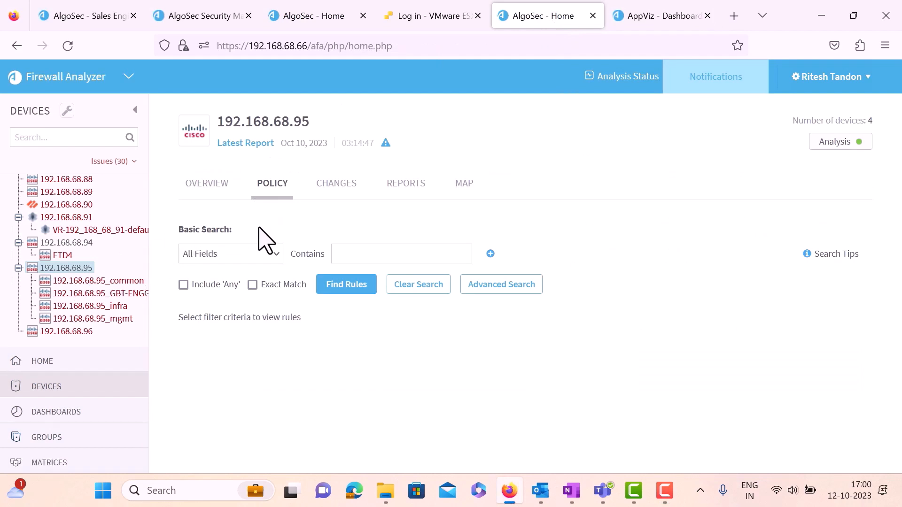
click(241, 256)
scroll(228, 397, down, 3)
click(225, 461)
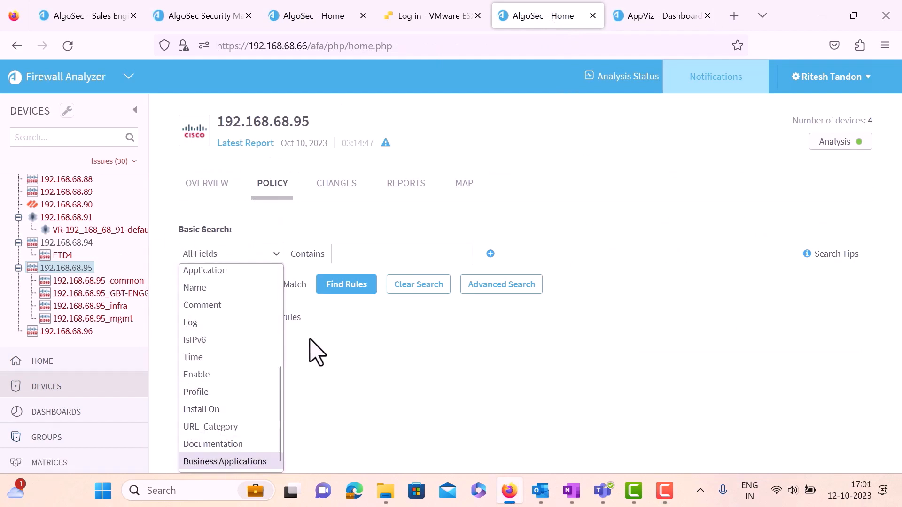
click(370, 256)
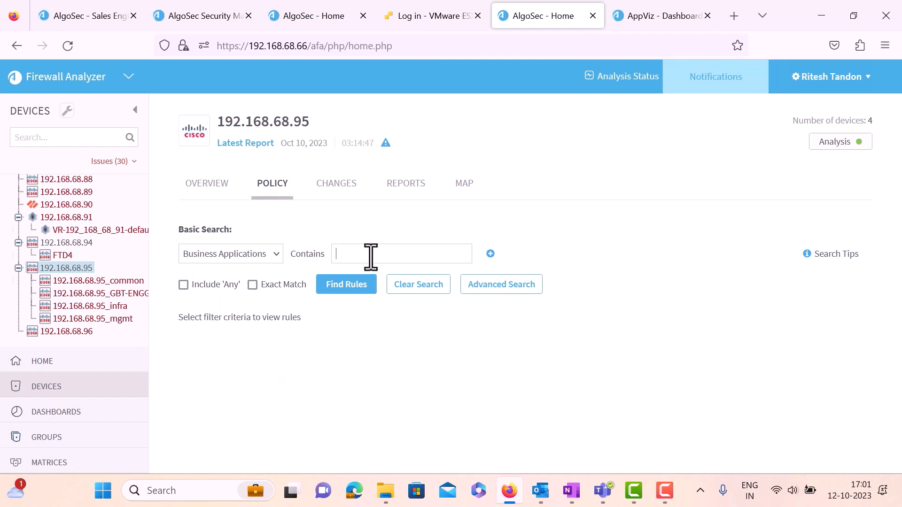
text(Business)
key(Return)
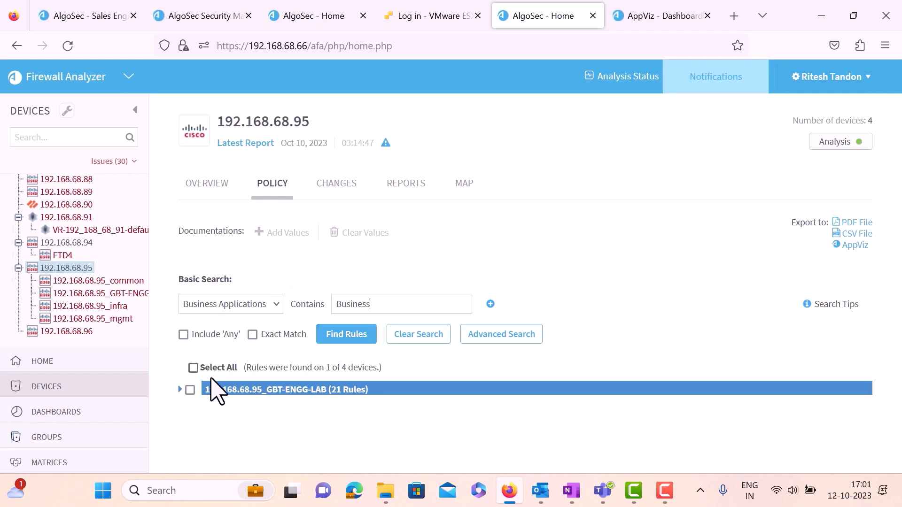
Expand the 192.168.68.95_GBT-ENGG-LAB result and review its 21 App-Business-3 rules.
click(181, 387)
scroll(319, 346, down, 4)
scroll(320, 346, down, 4)
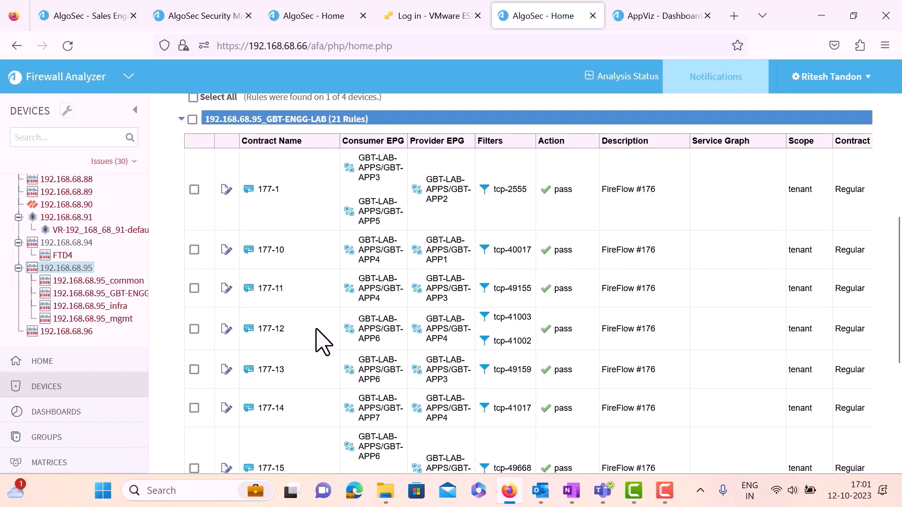
scroll(322, 343, down, 2)
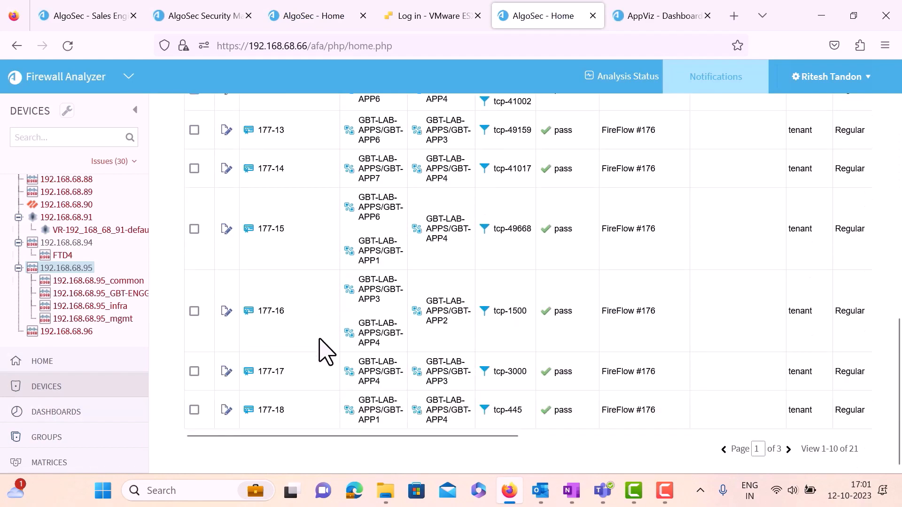
drag(402, 435, 310, 429)
scroll(299, 380, up, 4)
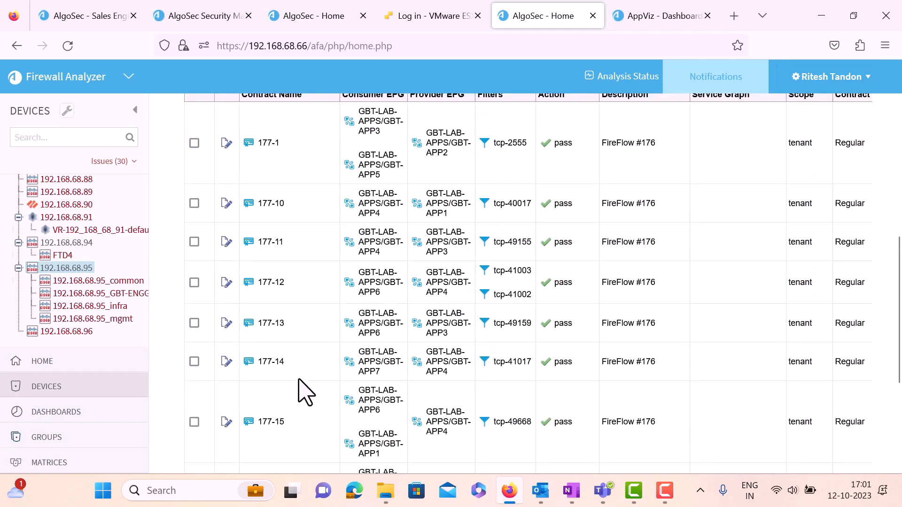